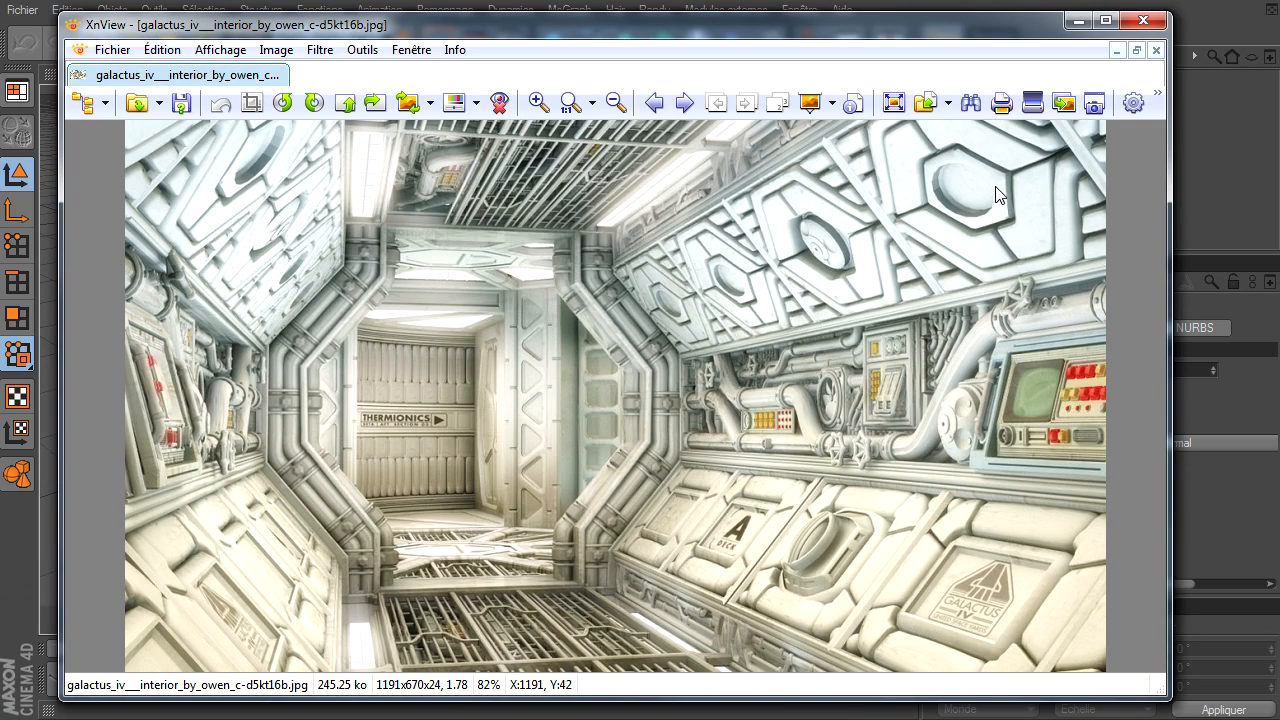
# Close the reference image and draw a closed linear spline with nine points as an irregular outline in the front view
pyautogui.click(1155, 20)
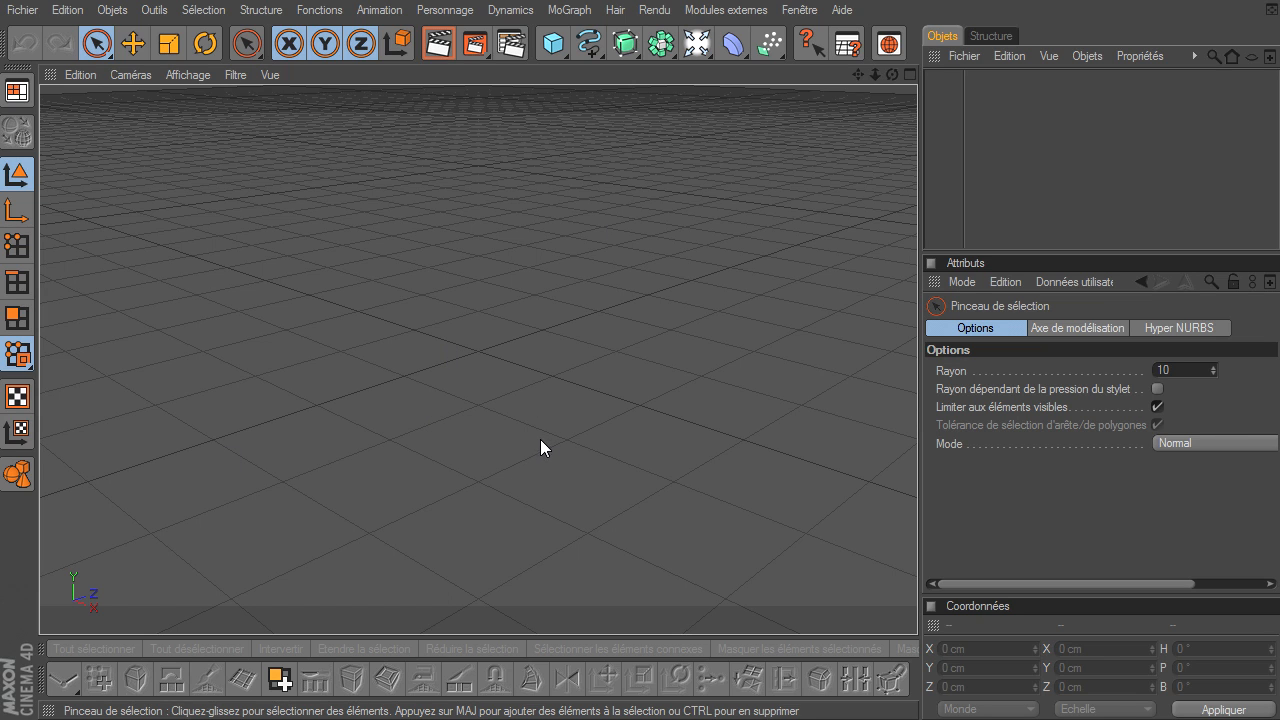
pyautogui.click(587, 44)
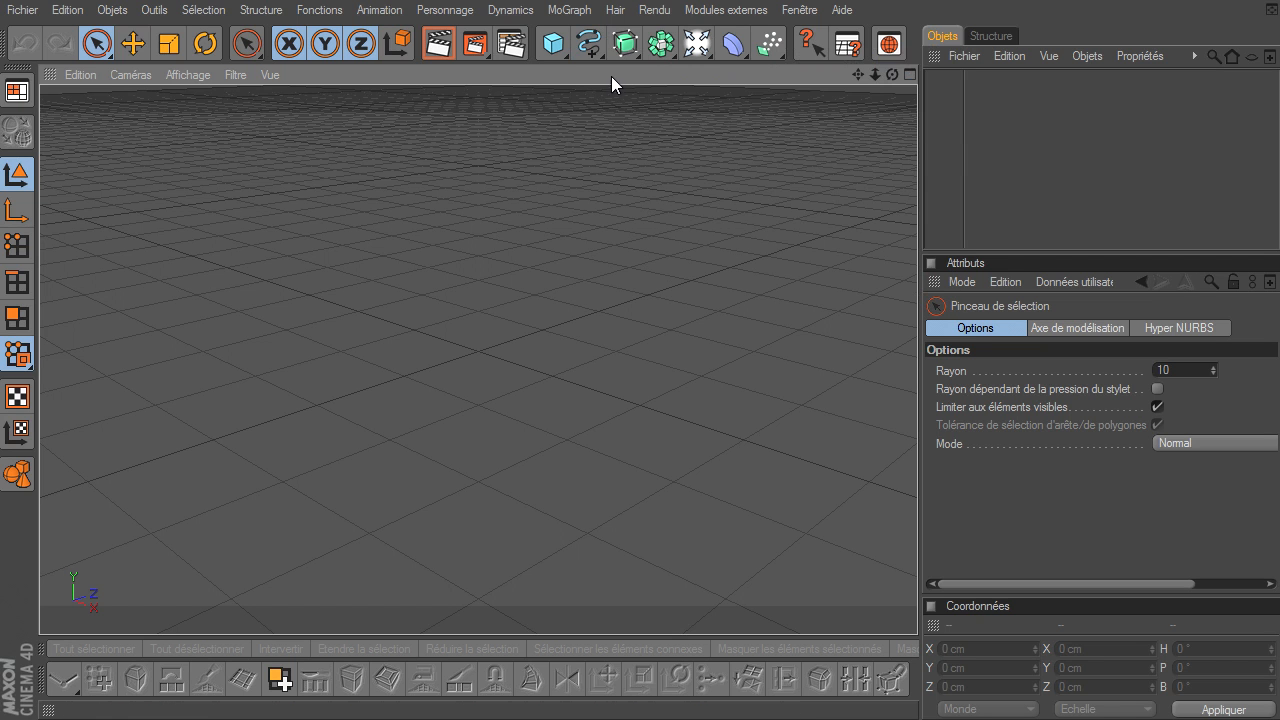
pyautogui.click(587, 44)
pyautogui.click(858, 96)
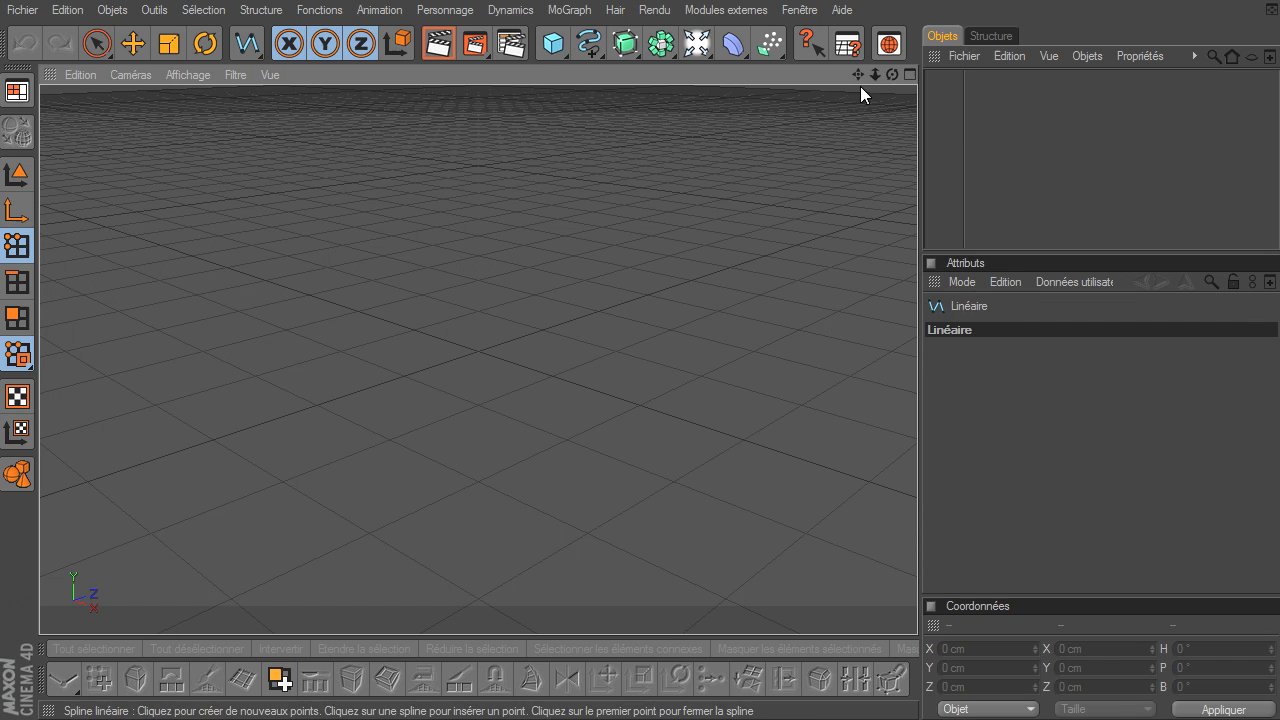
pyautogui.click(912, 75)
pyautogui.click(589, 571)
pyautogui.click(549, 471)
pyautogui.click(618, 412)
pyautogui.click(713, 404)
pyautogui.click(804, 444)
pyautogui.click(827, 518)
pyautogui.click(764, 576)
pyautogui.click(672, 596)
pyautogui.click(623, 598)
pyautogui.click(589, 571)
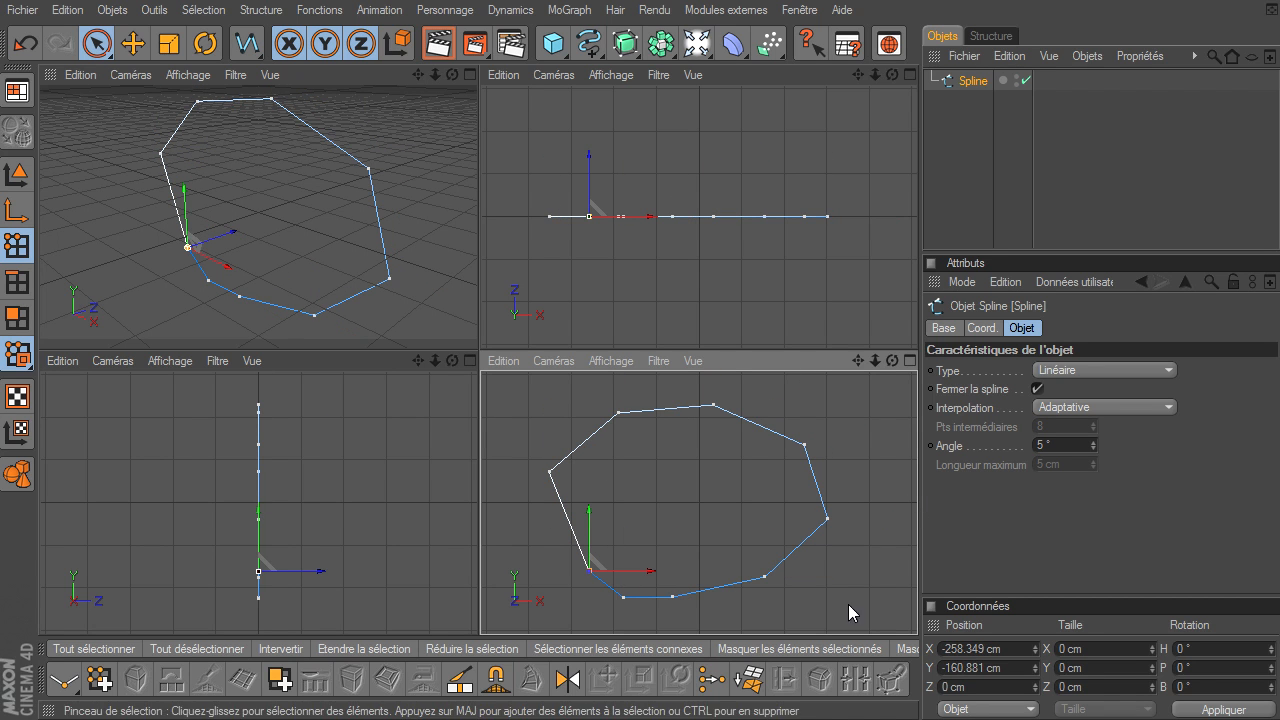
pyautogui.click(97, 45)
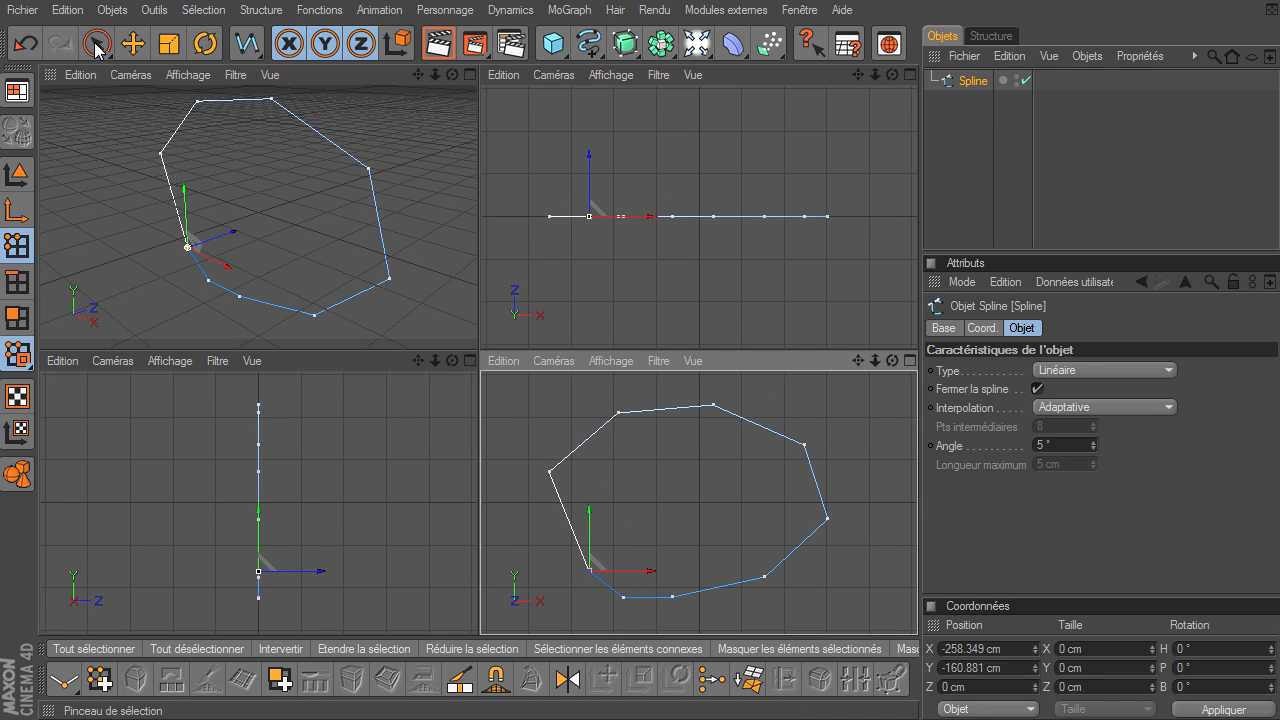
# Add an Extrusion NURBS object and nest the closed outline spline inside it to give it thickness
pyautogui.click(469, 75)
pyautogui.click(402, 320)
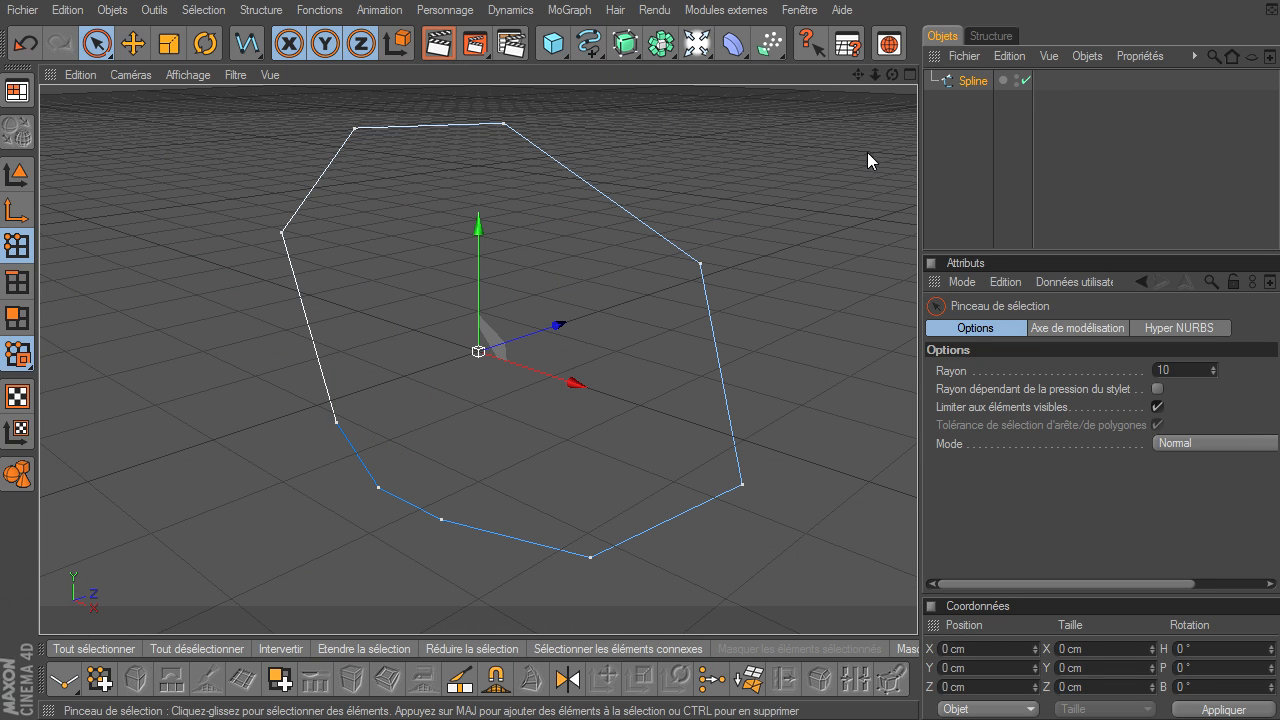
pyautogui.moveTo(630, 50); pyautogui.dragTo(860, 63)
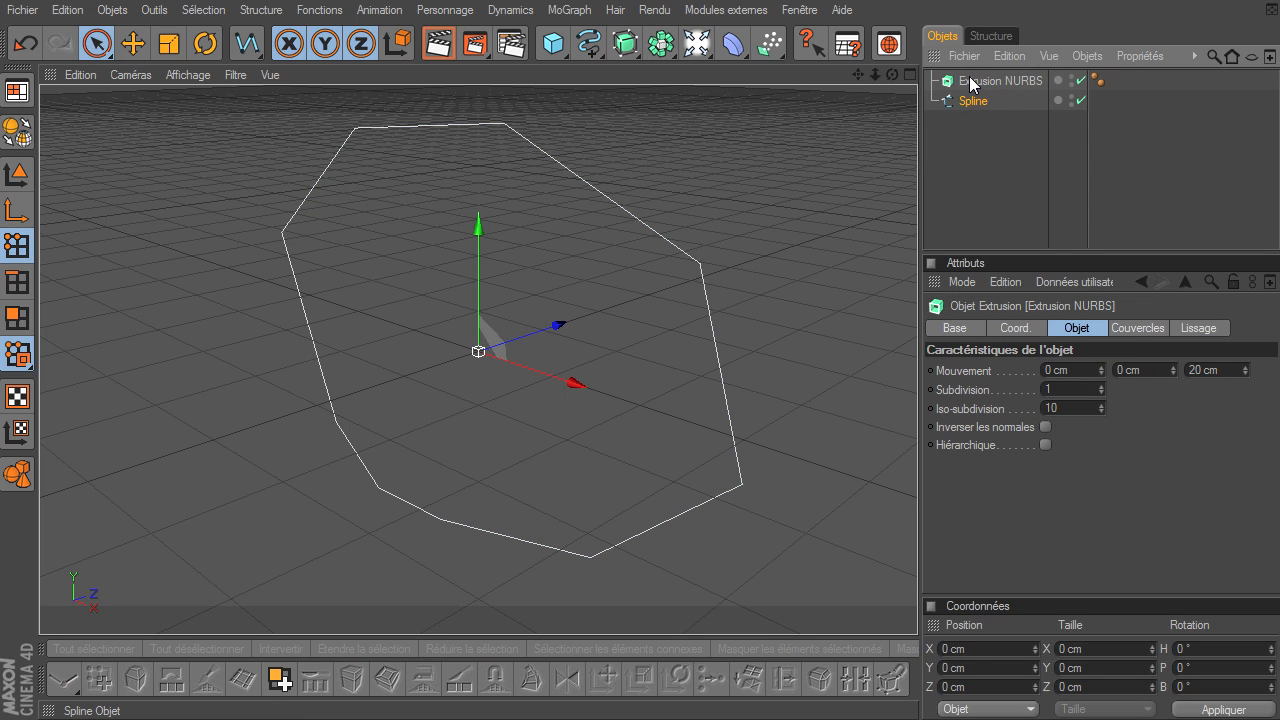
pyautogui.moveTo(971, 85); pyautogui.dragTo(971, 85)
pyautogui.moveTo(892, 74); pyautogui.dragTo(917, 495)
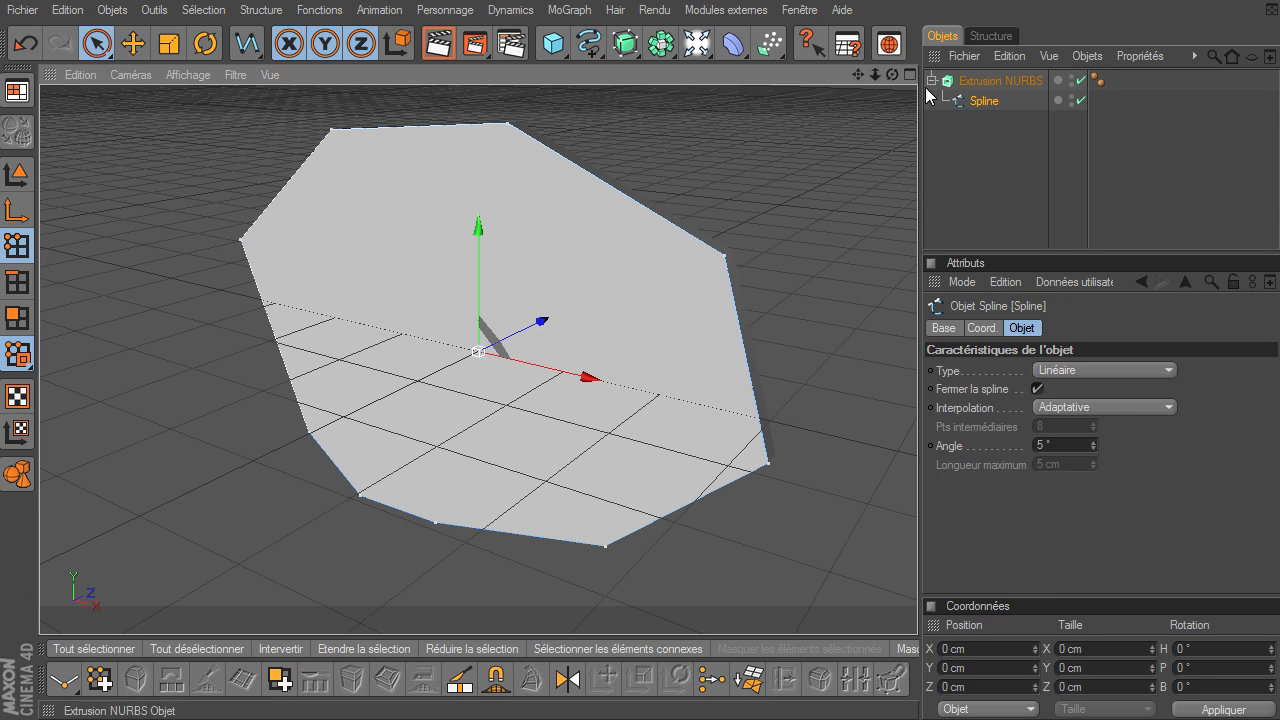
pyautogui.moveTo(892, 74); pyautogui.dragTo(917, 495)
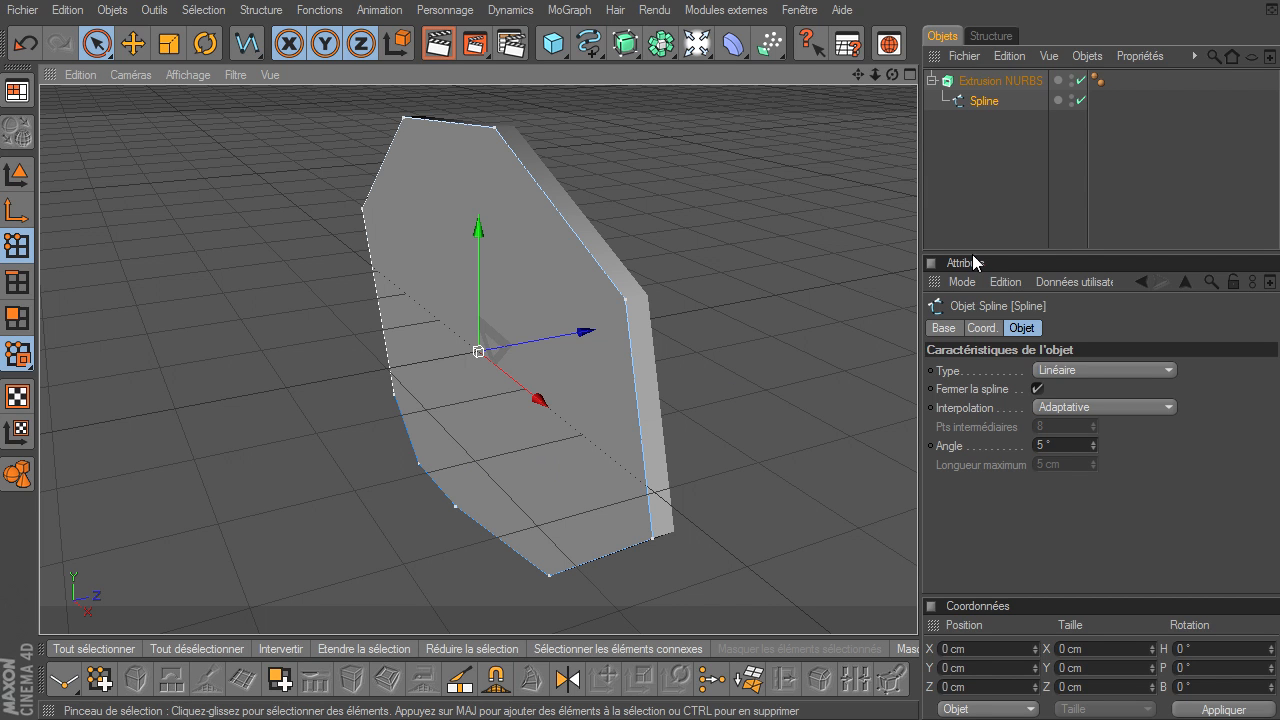
pyautogui.moveTo(893, 76); pyautogui.dragTo(257, 358)
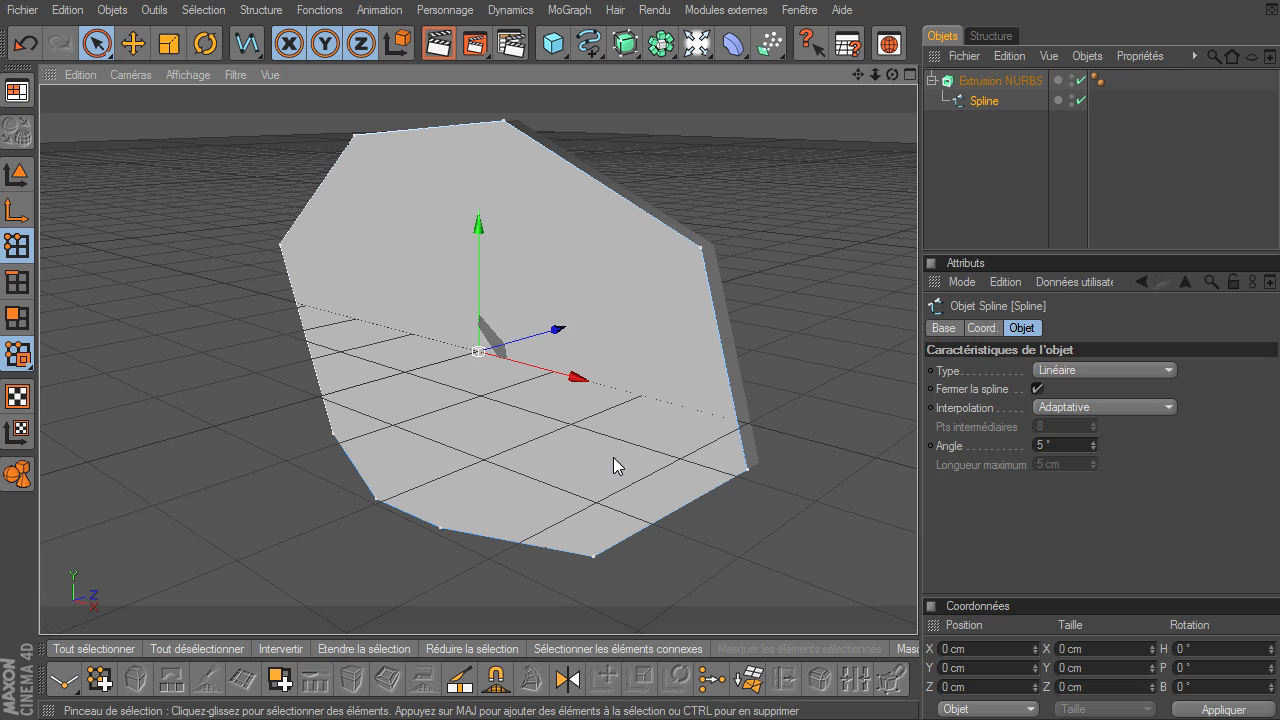
# Disable the Extrusion NURBS and add a circle spline with an 80 cm radius inside the upper-left part of the outline
pyautogui.click(1081, 81)
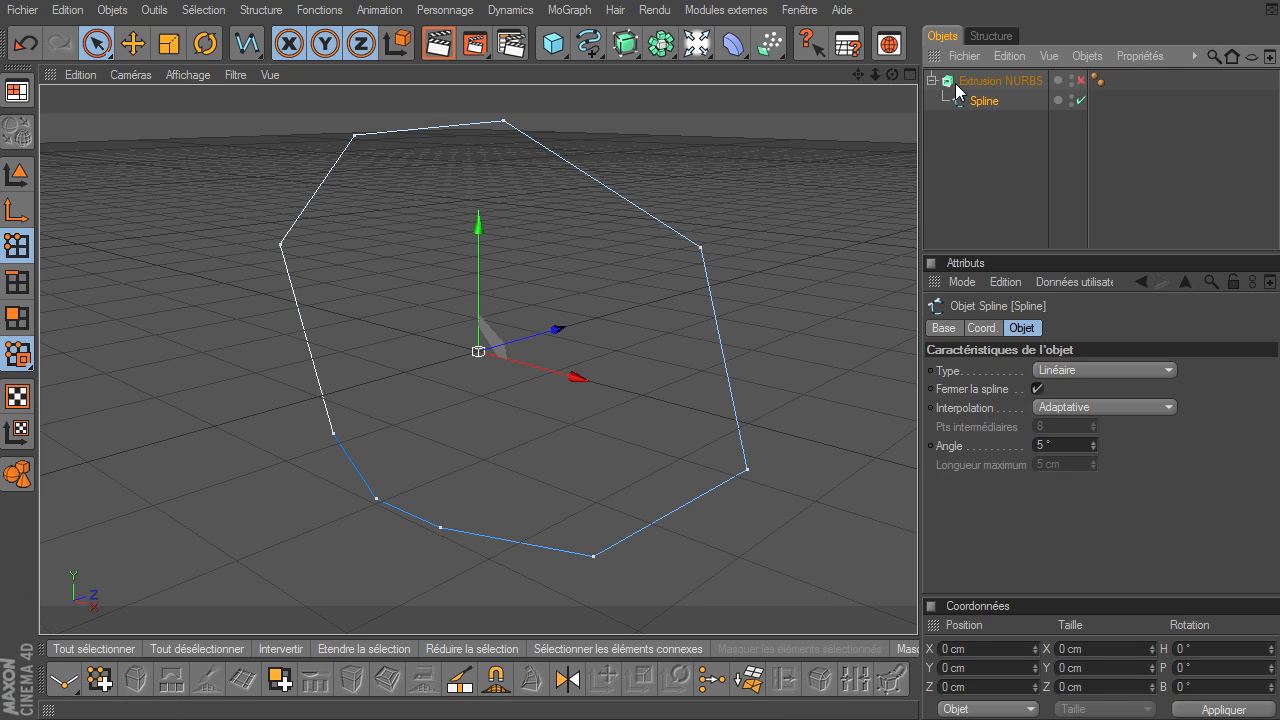
pyautogui.click(908, 71)
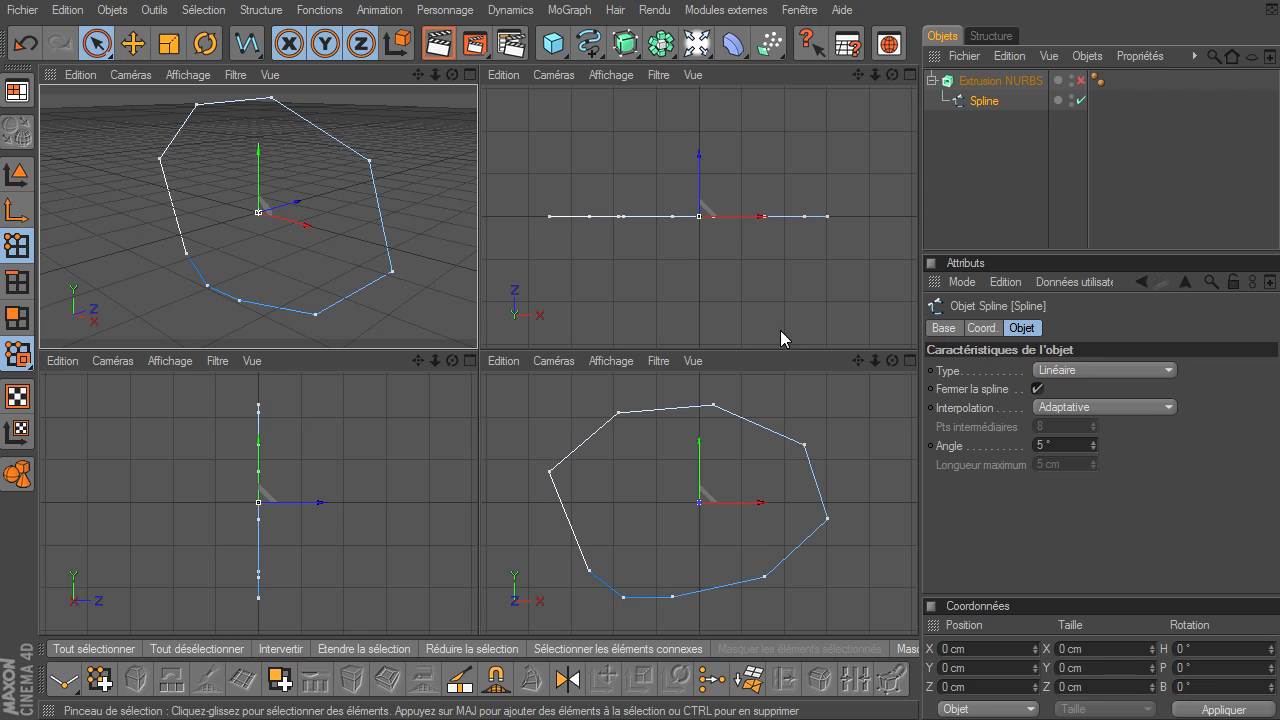
pyautogui.click(908, 360)
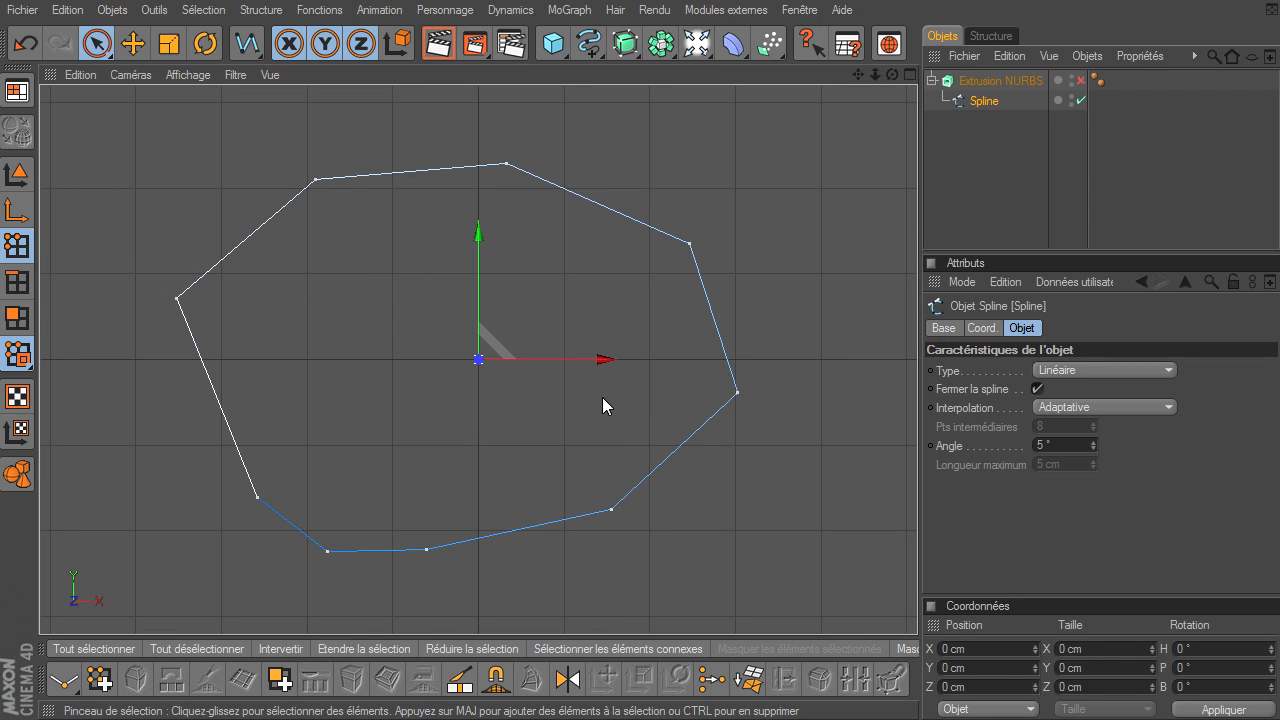
pyautogui.click(589, 43)
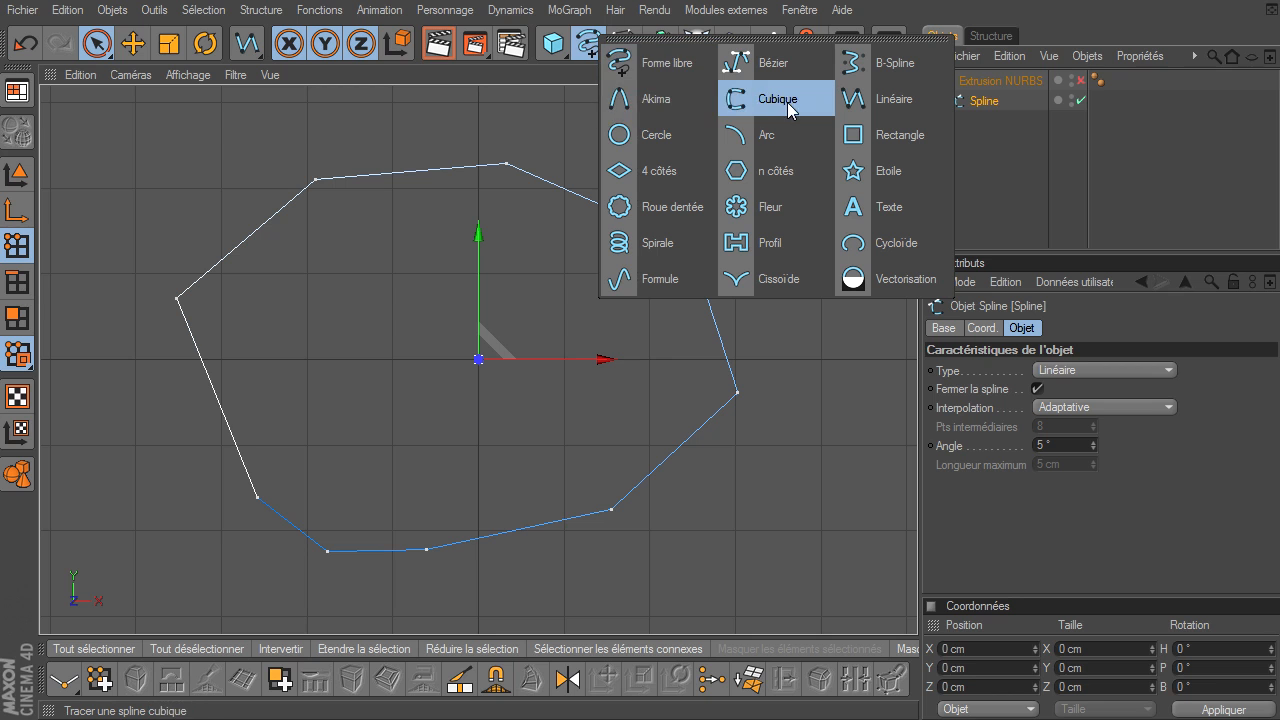
pyautogui.click(660, 134)
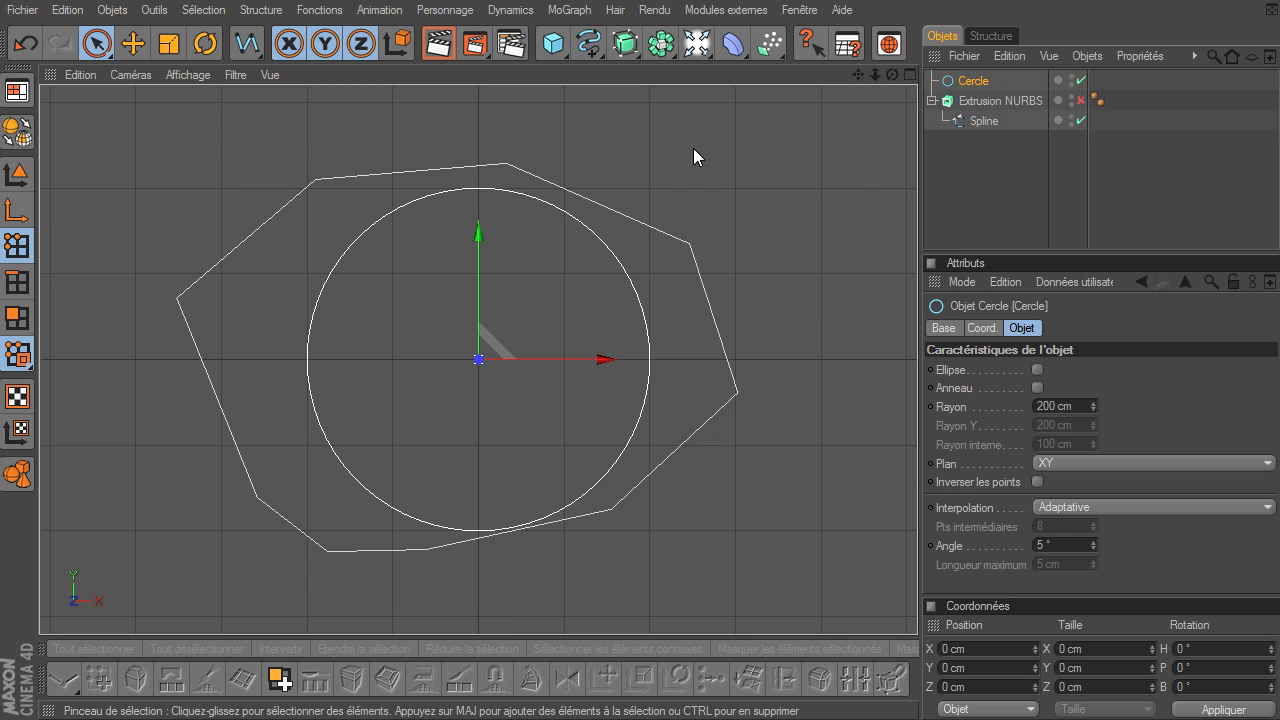
pyautogui.click(1081, 405)
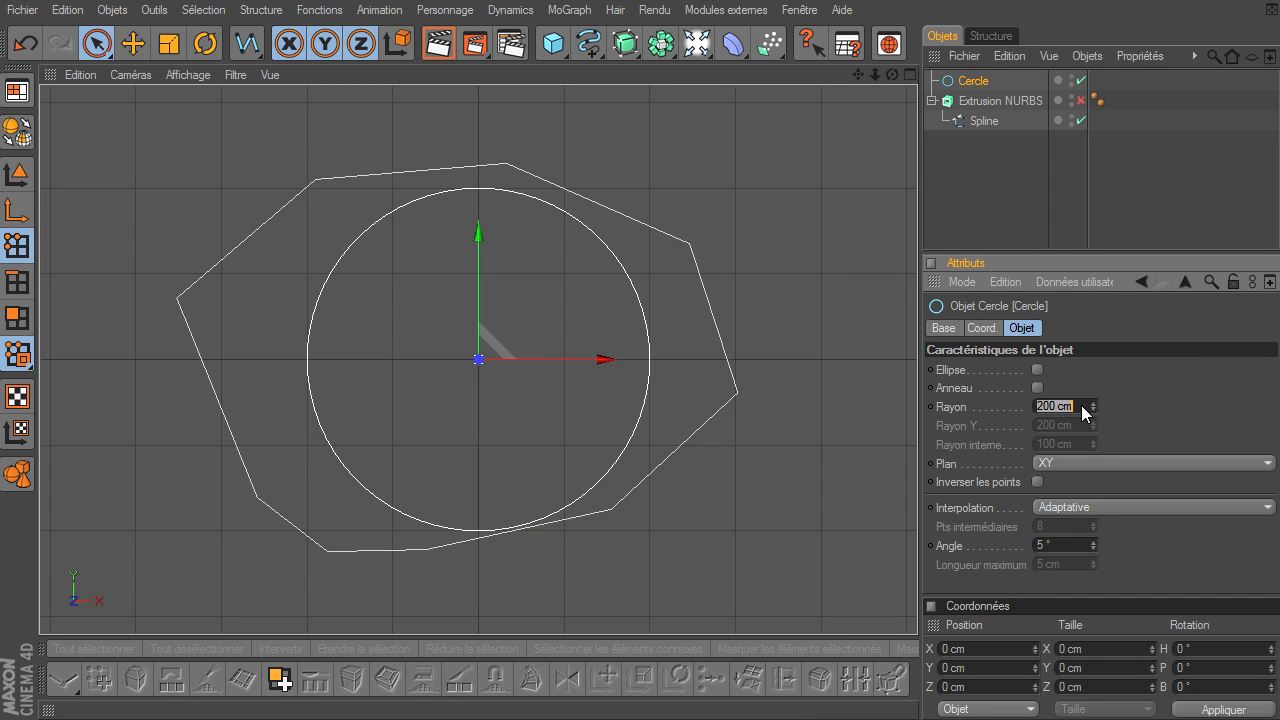
pyautogui.write('80')
pyautogui.press('Return')
pyautogui.moveTo(500, 346); pyautogui.dragTo(377, 294)
# Draw a closed seven-point linear spline inside the outline, to the right of the circle
pyautogui.moveTo(592, 52); pyautogui.dragTo(893, 99)
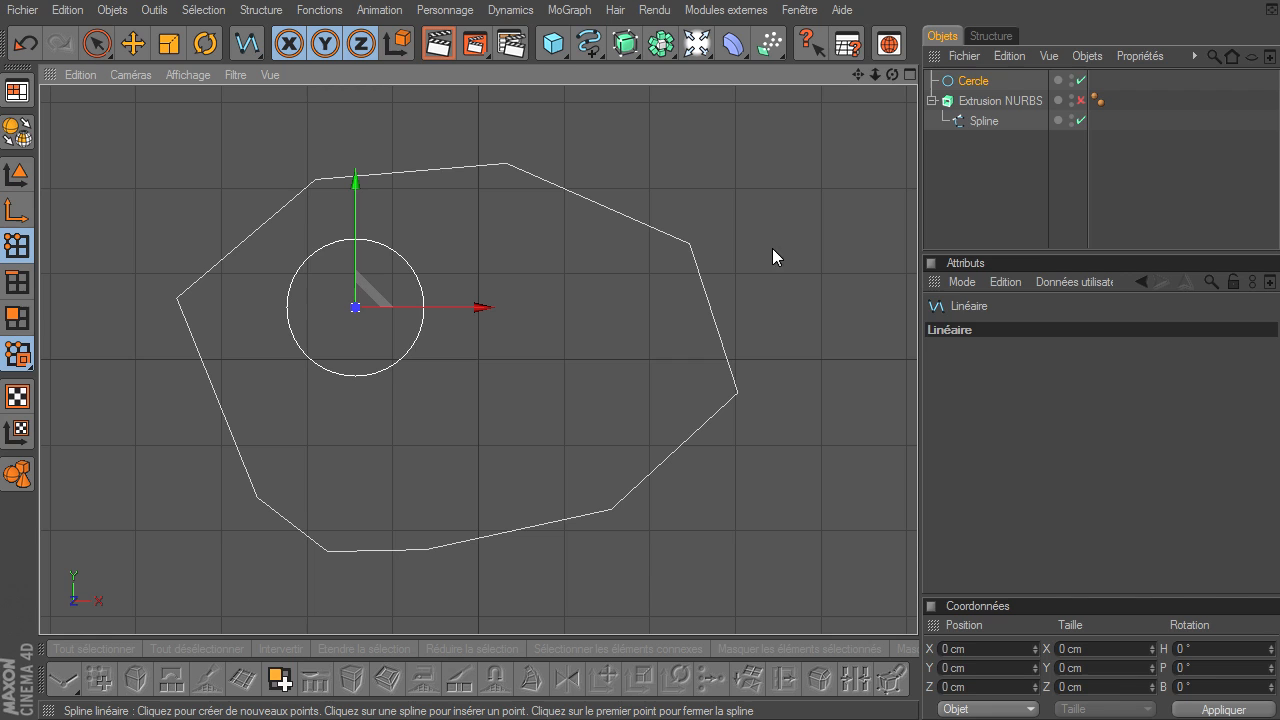
pyautogui.click(481, 403)
pyautogui.click(507, 316)
pyautogui.click(585, 287)
pyautogui.click(643, 349)
pyautogui.click(627, 421)
pyautogui.click(553, 450)
pyautogui.click(461, 445)
pyautogui.click(481, 403)
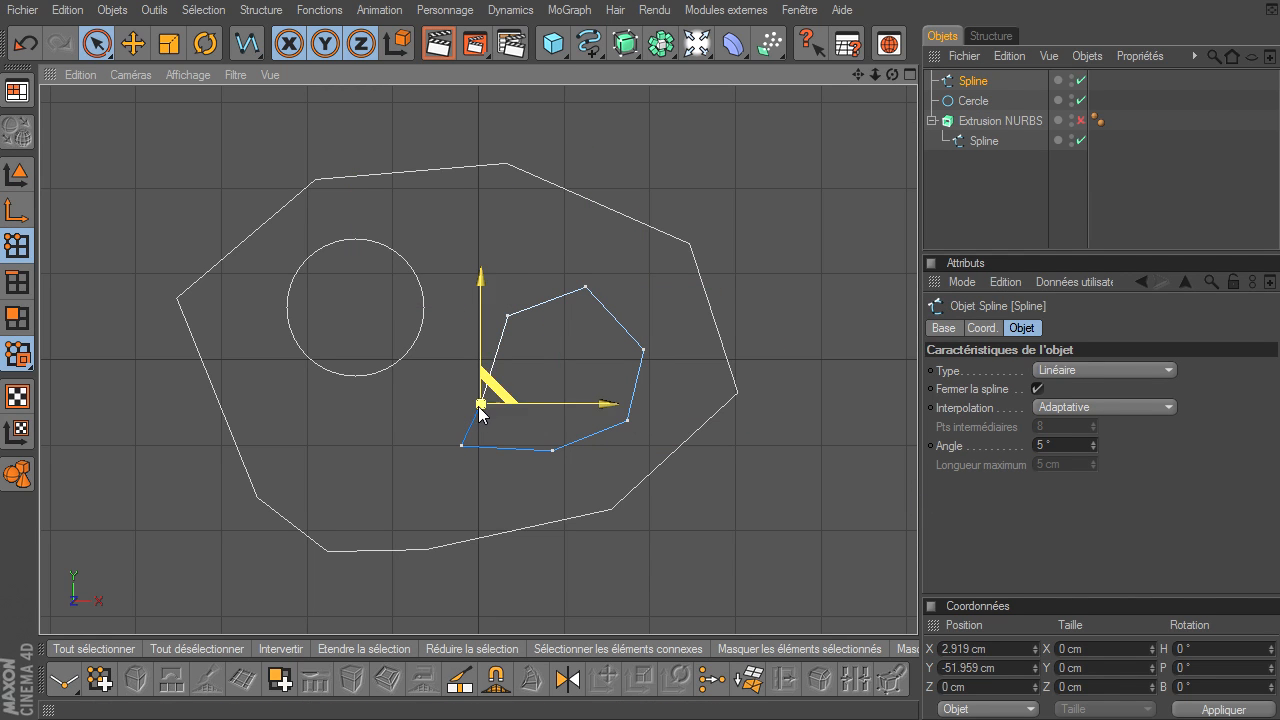
pyautogui.click(97, 43)
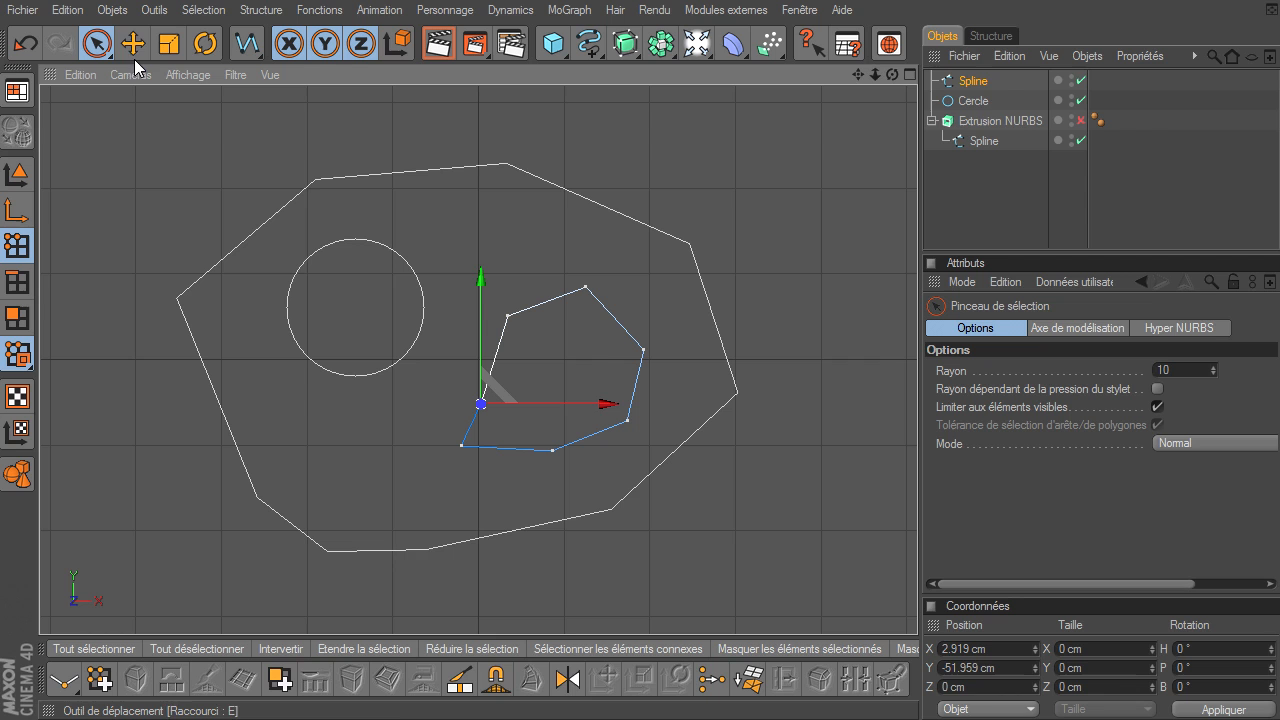
pyautogui.click(137, 187)
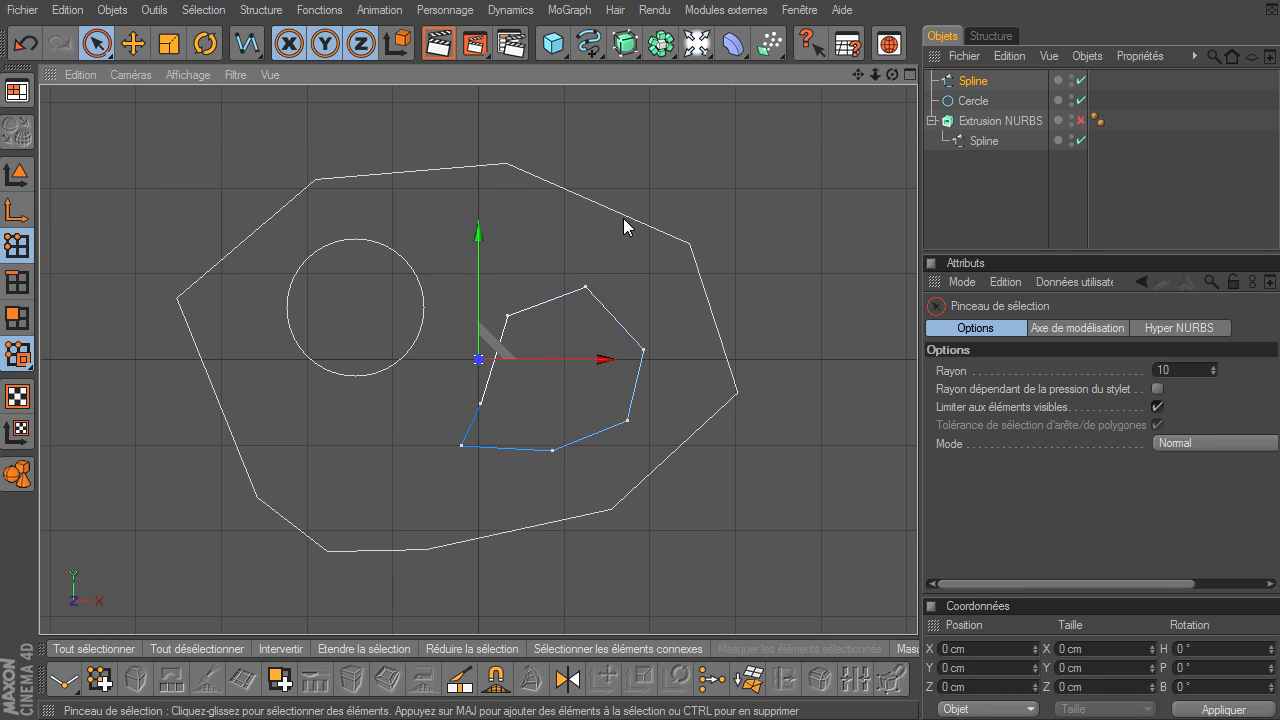
# Convert the 80 cm circle into an editable spline
pyautogui.click(973, 81)
pyautogui.click(973, 101)
pyautogui.click(984, 141)
pyautogui.click(975, 101)
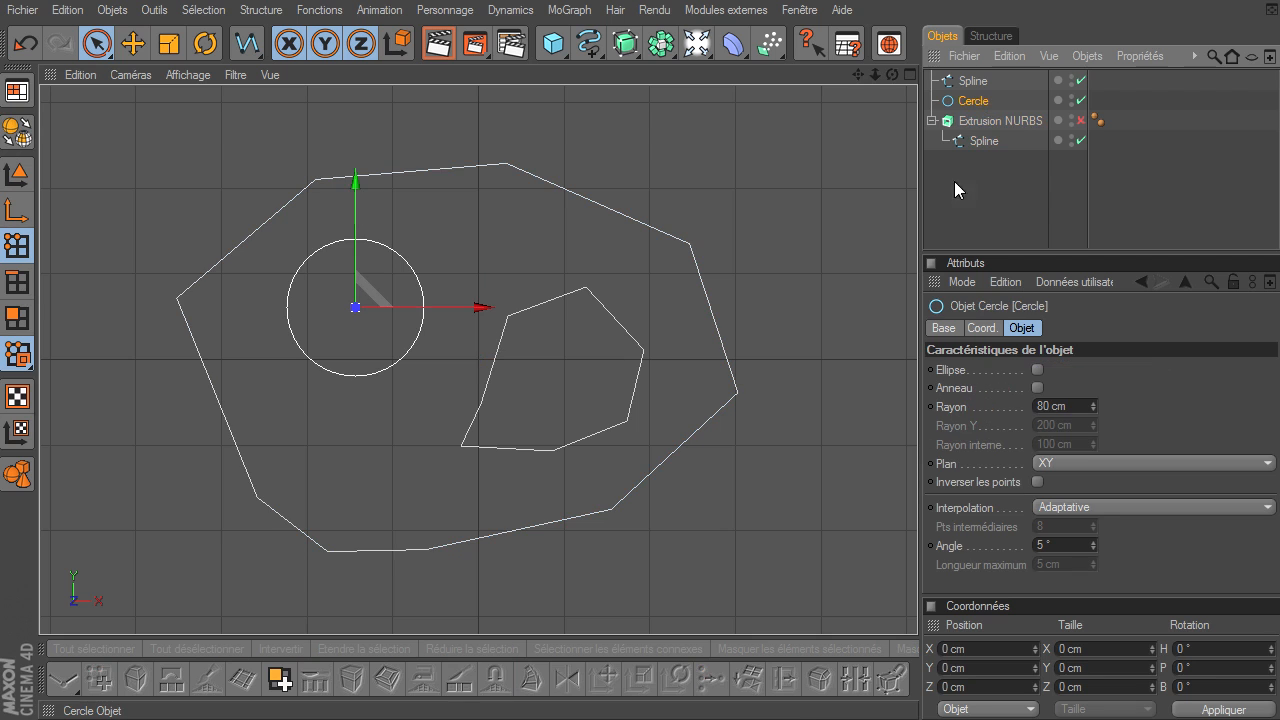
pyautogui.click(17, 131)
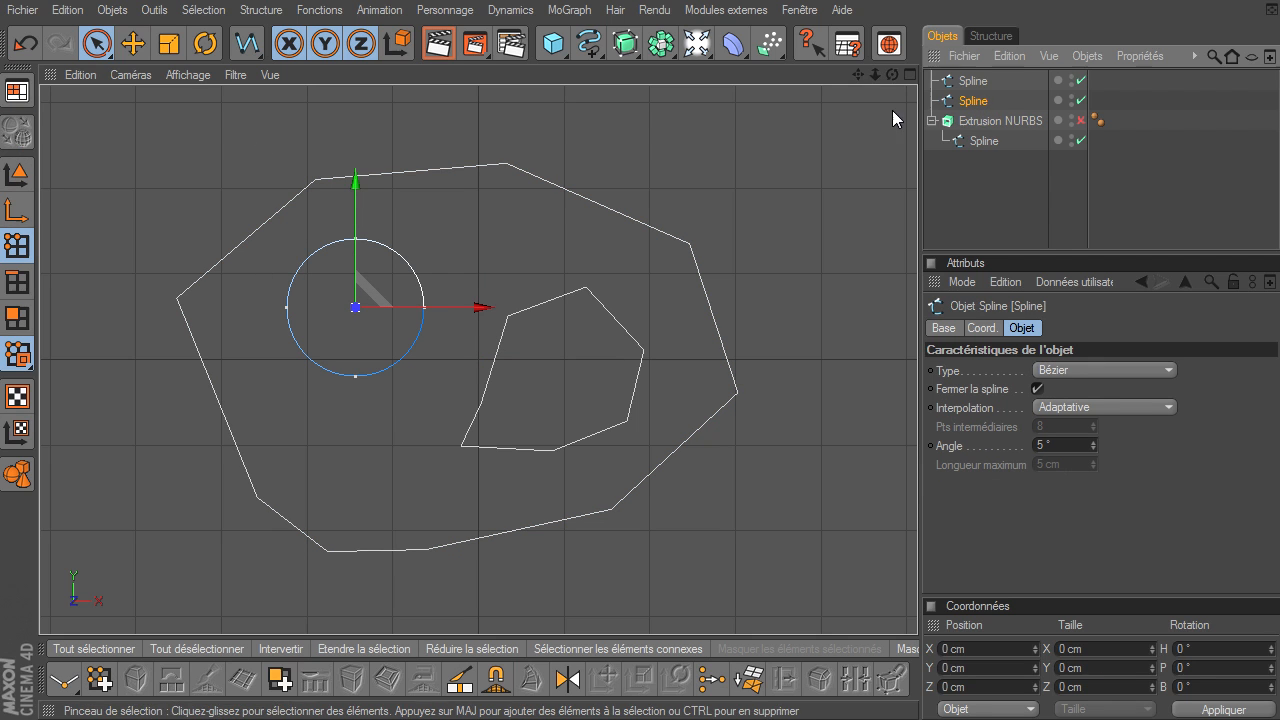
# Merge the three splines into one with Connecter+Supprimer and set the merged spline's type to Cubique
pyautogui.click(966, 82)
pyautogui.keyDown('shift'); pyautogui.click(988, 141); pyautogui.keyUp('shift')
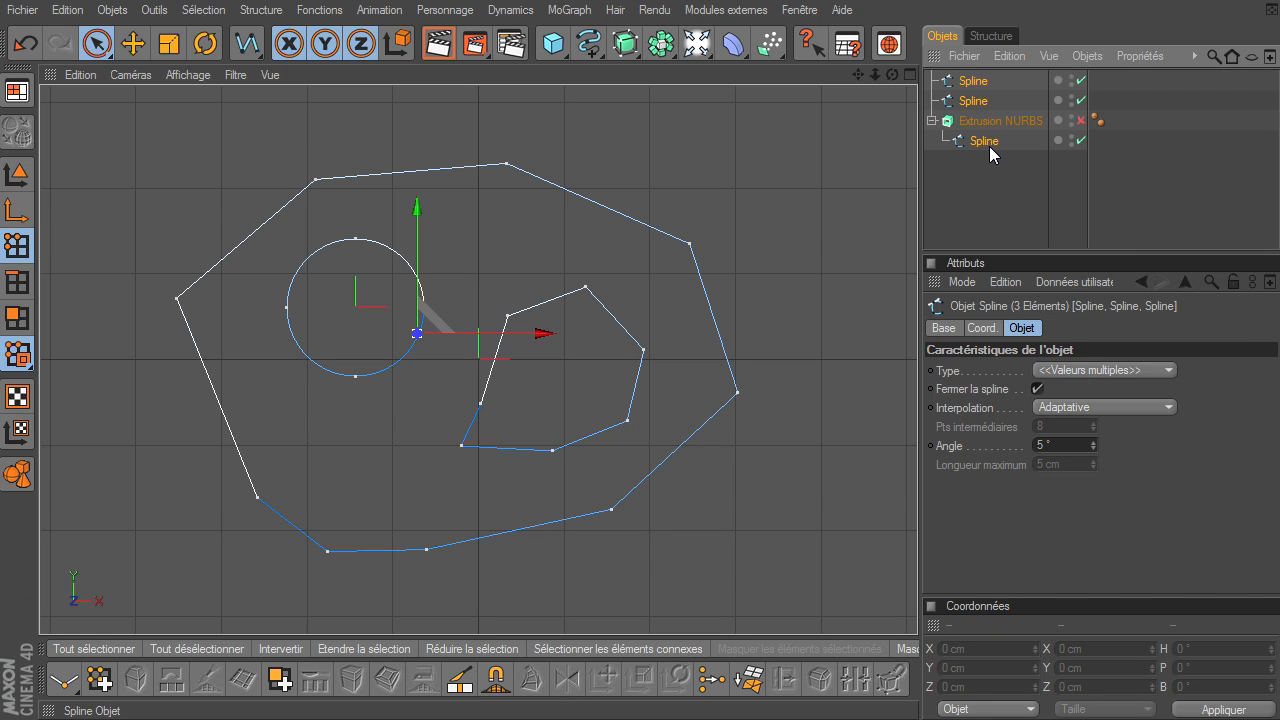
pyautogui.rightClick(989, 146)
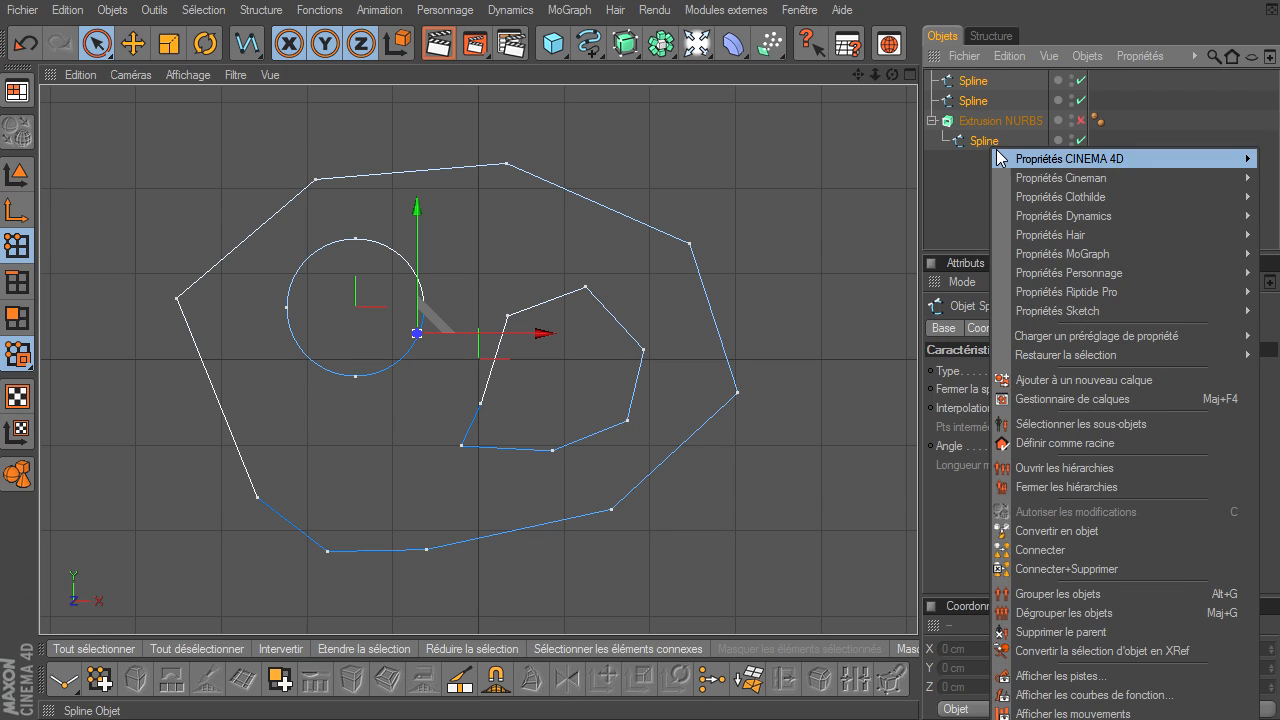
pyautogui.click(1034, 572)
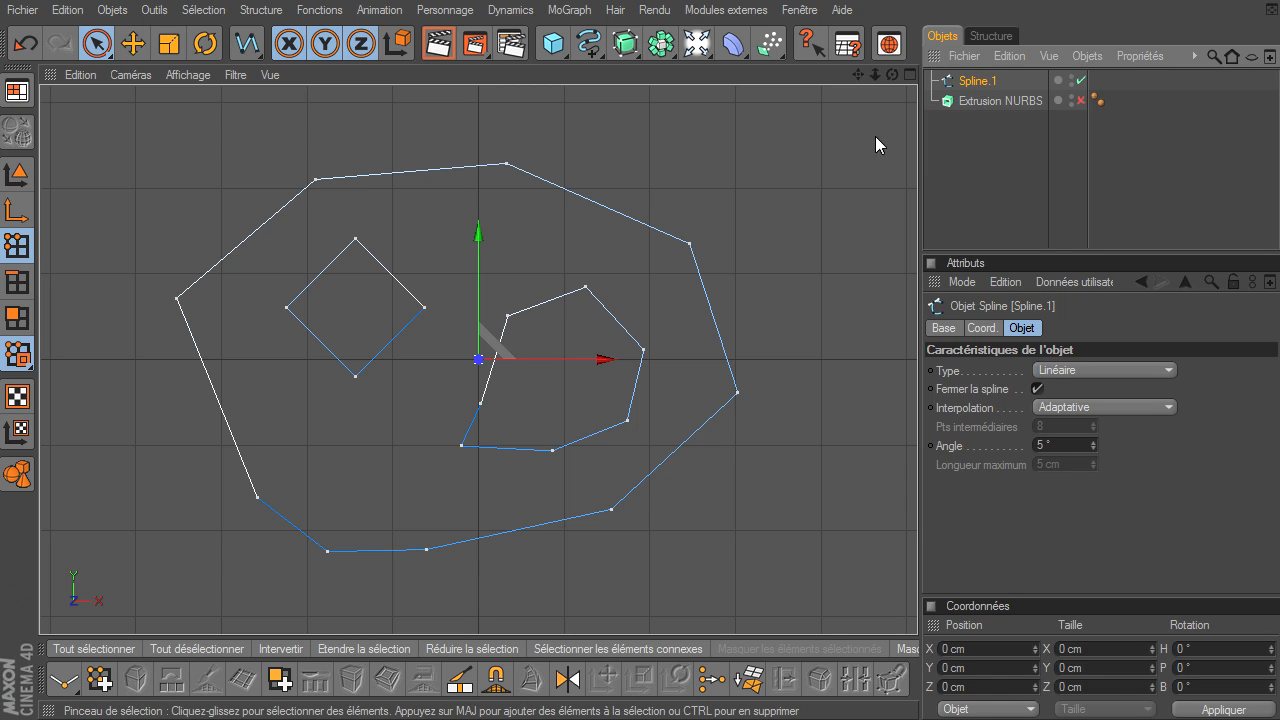
pyautogui.click(1083, 369)
pyautogui.click(1078, 404)
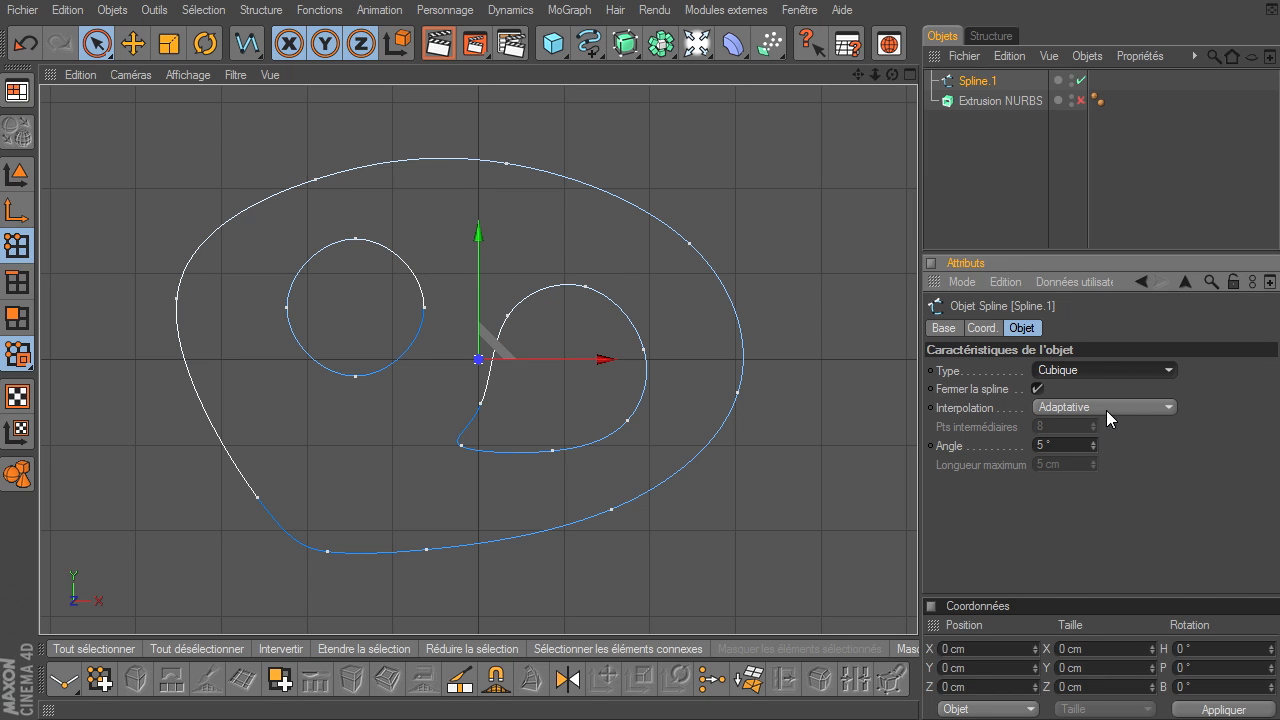
# Nest the merged spline inside the Extrusion NURBS and re-enable the extrusion
pyautogui.click(980, 88)
pyautogui.moveTo(990, 107); pyautogui.dragTo(990, 107)
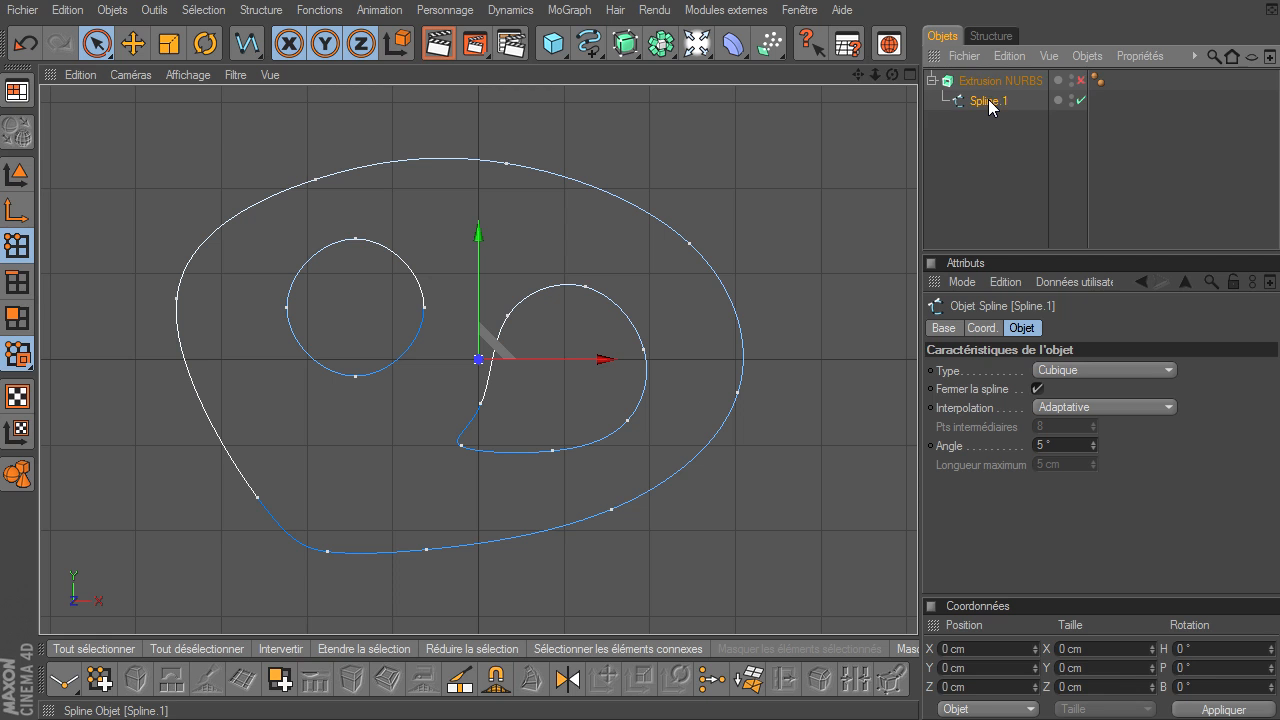
pyautogui.click(1080, 81)
pyautogui.click(911, 76)
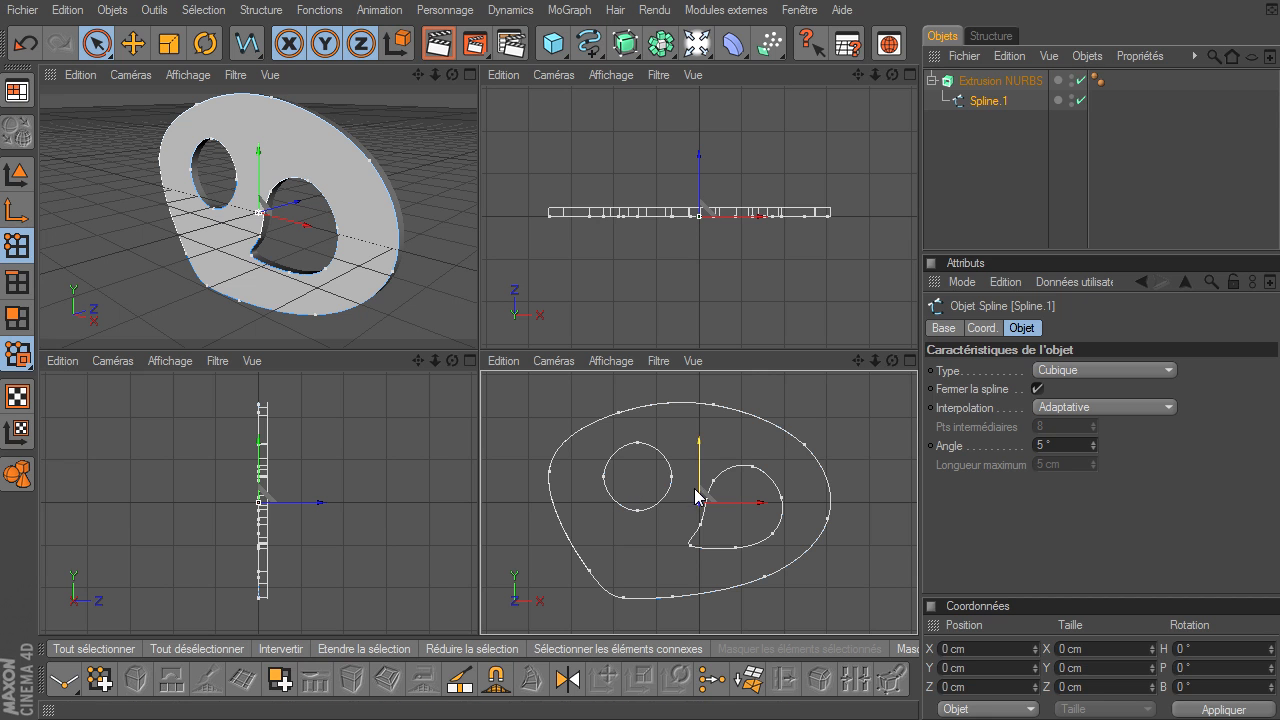
pyautogui.click(469, 75)
pyautogui.moveTo(893, 75); pyautogui.dragTo(392, 494)
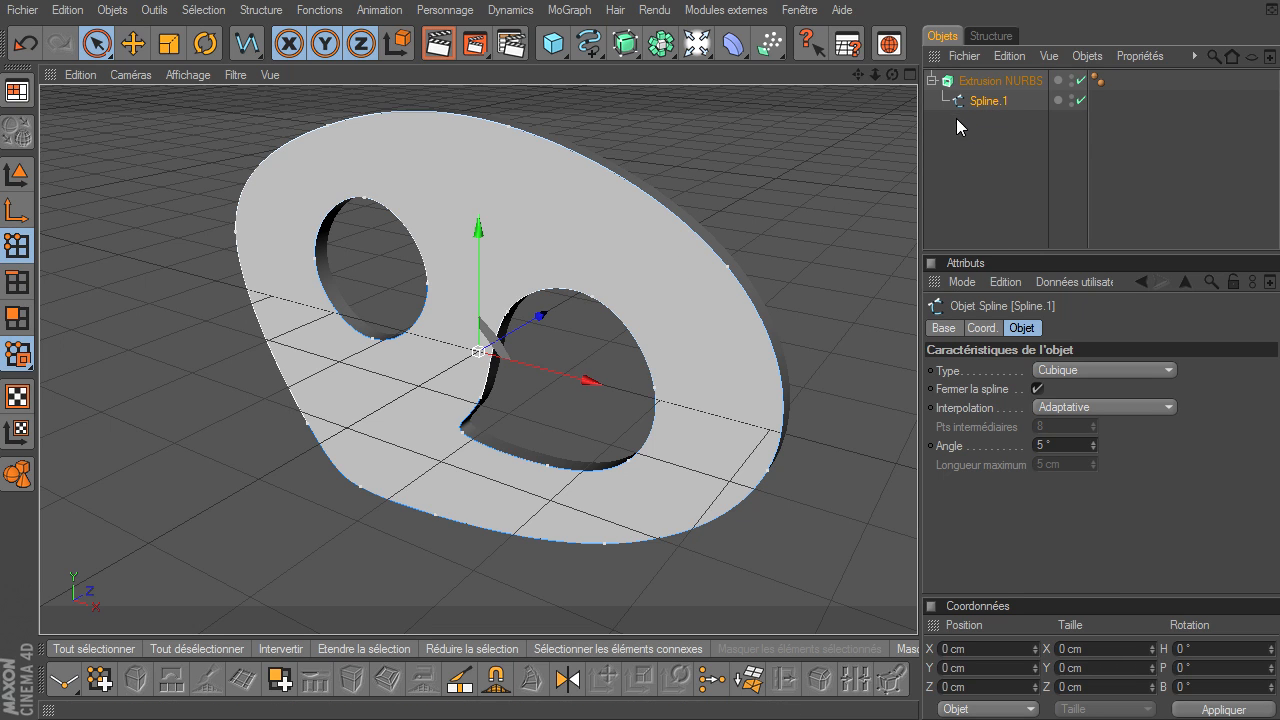
# Add another circle spline with a 50 cm radius and move it up along Y onto the solid area above the two holes
pyautogui.click(1012, 157)
pyautogui.click(589, 43)
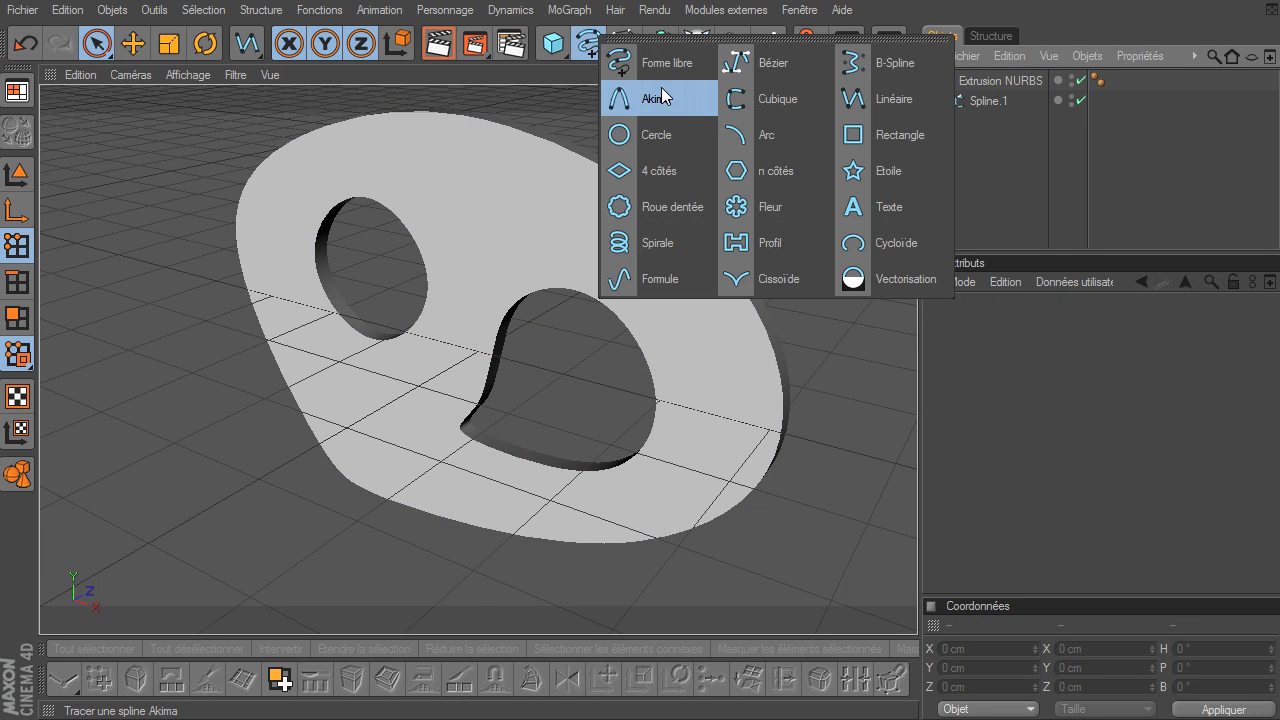
pyautogui.click(684, 144)
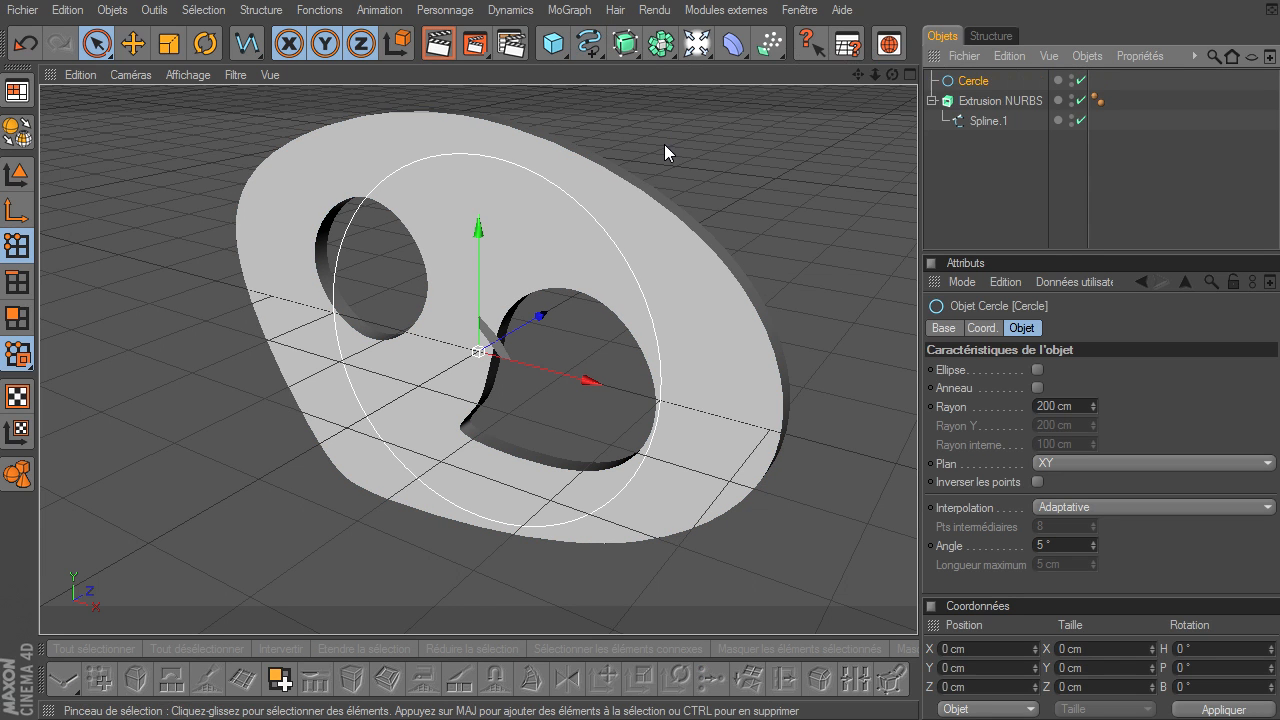
pyautogui.click(1051, 409)
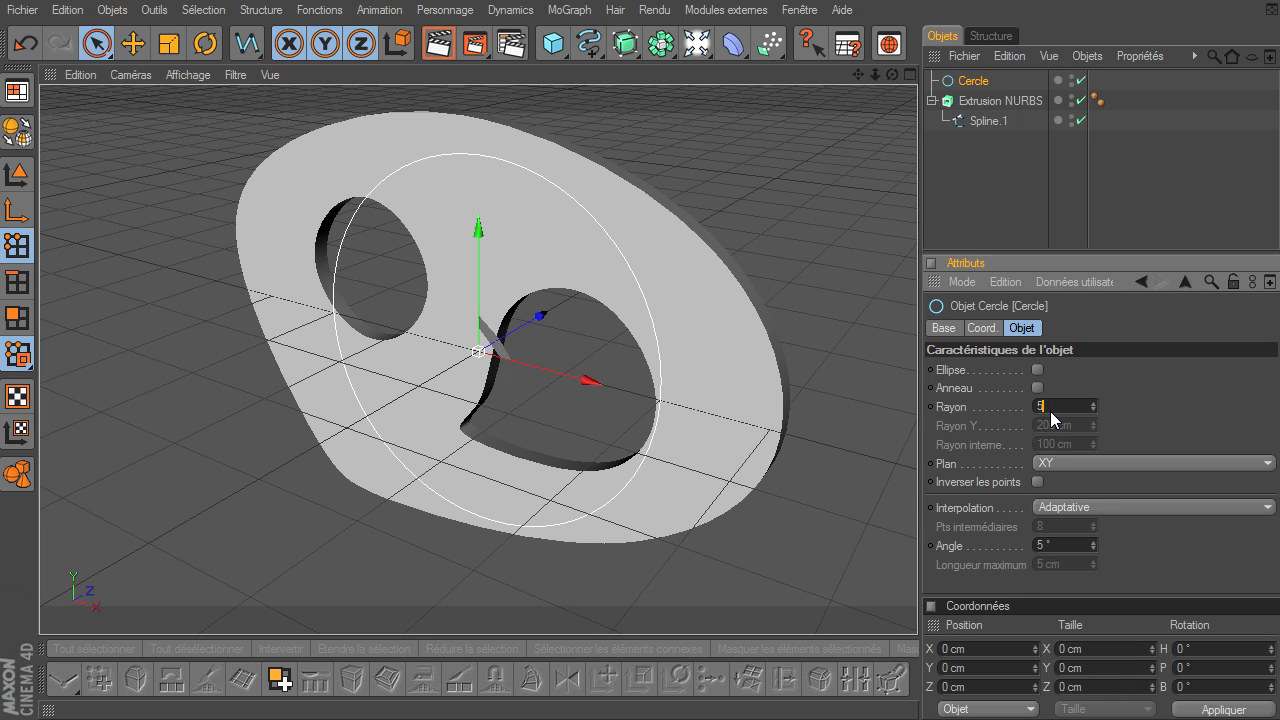
pyautogui.press('Return')
pyautogui.moveTo(477, 249); pyautogui.dragTo(477, 117)
# Convert the 50 cm circle into an editable spline and merge it with the extruded spline using Connecter+Supprimer
pyautogui.click(985, 83)
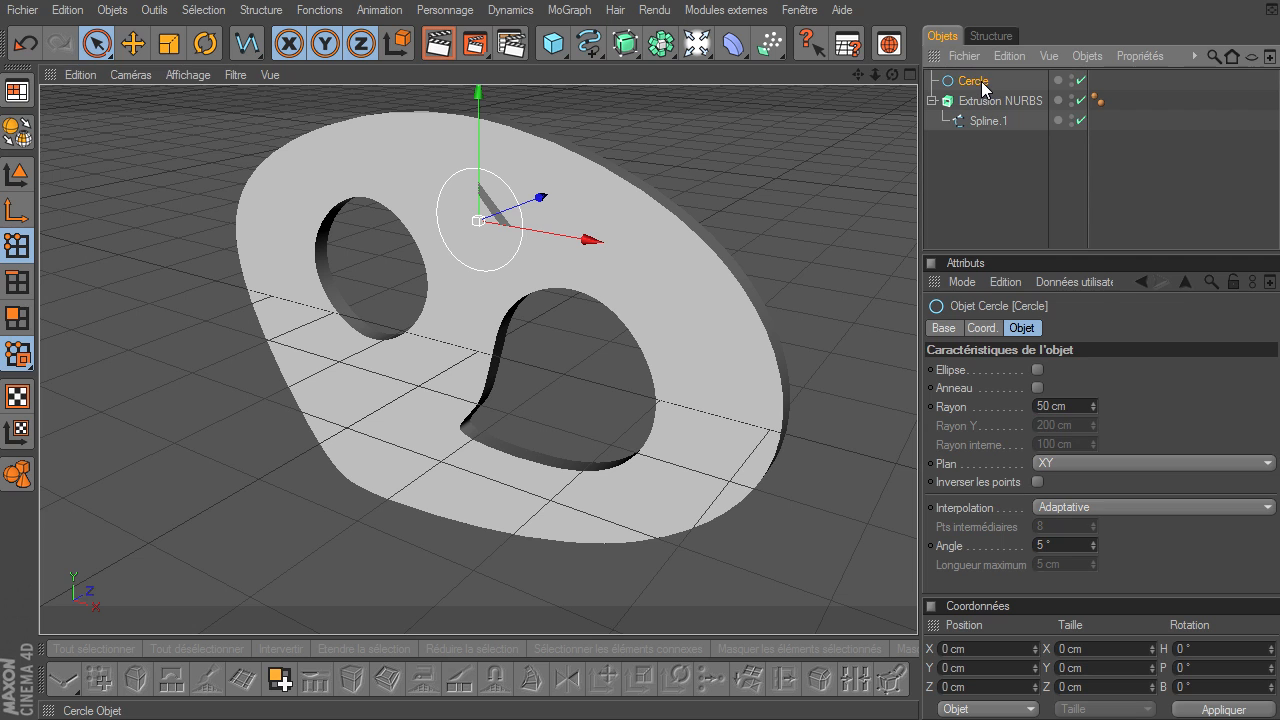
pyautogui.press('c')
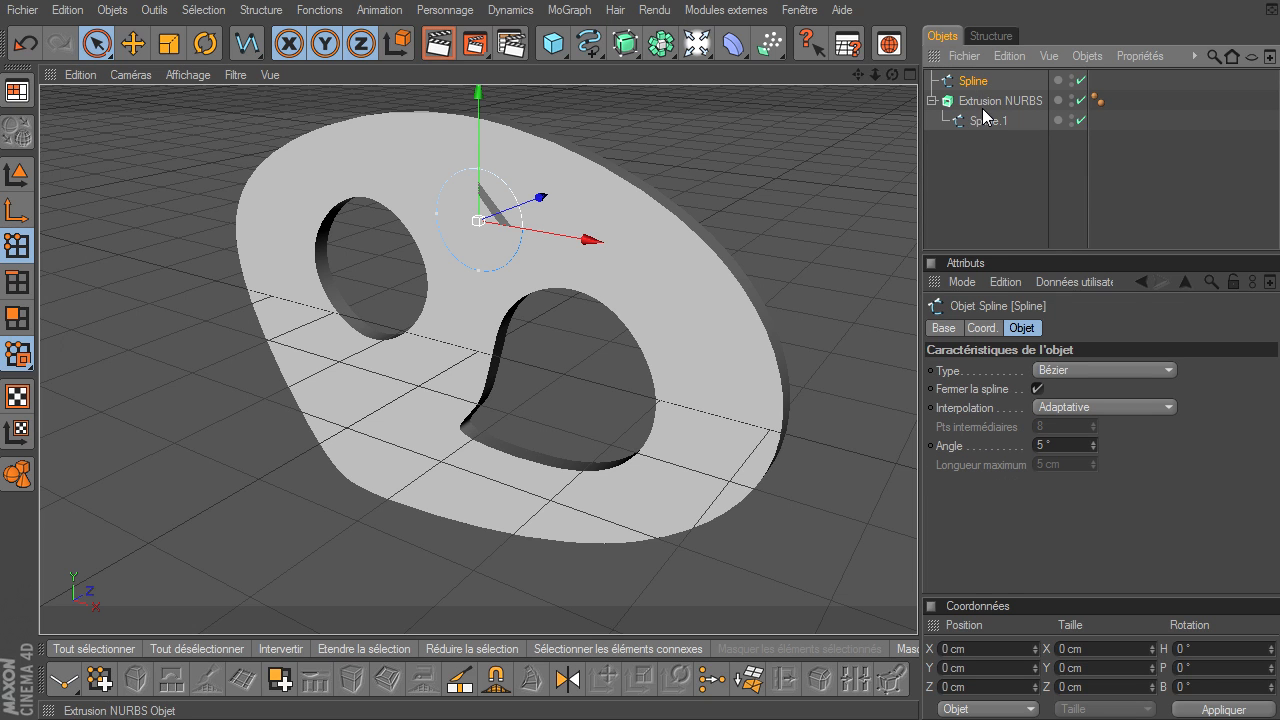
pyautogui.keyDown('ctrl'); pyautogui.click(981, 119); pyautogui.keyUp('ctrl')
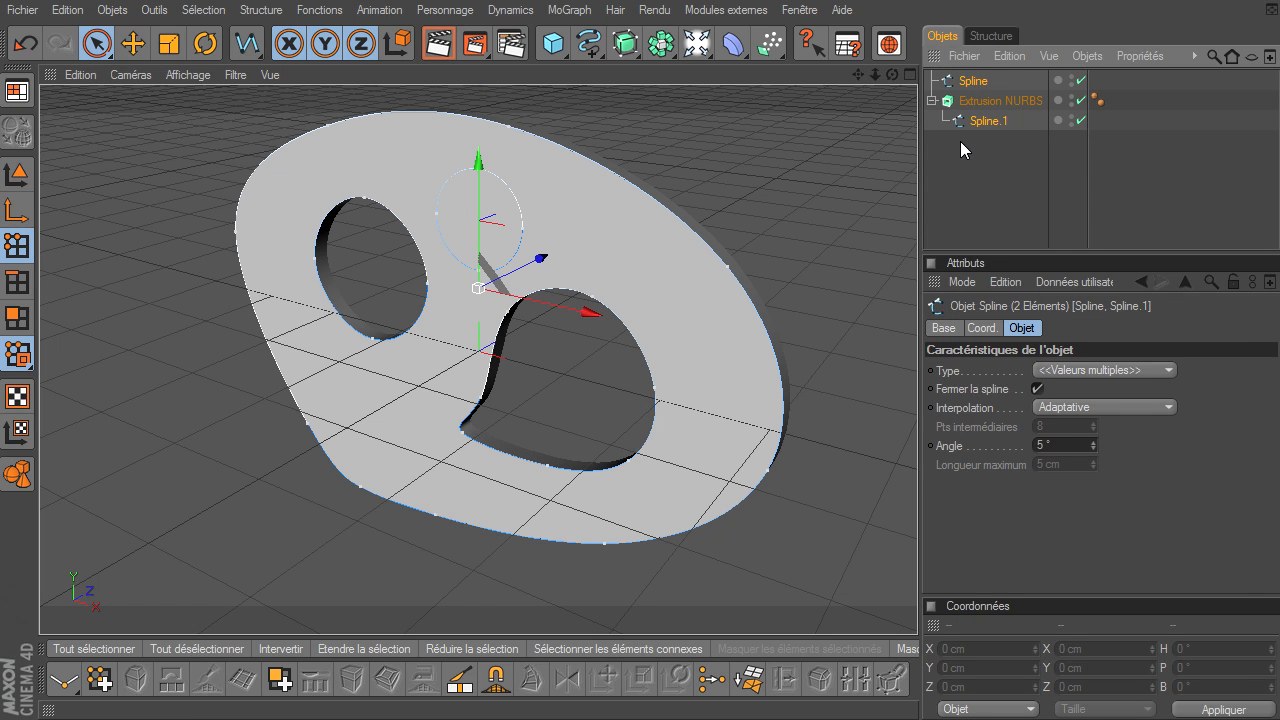
pyautogui.rightClick(977, 123)
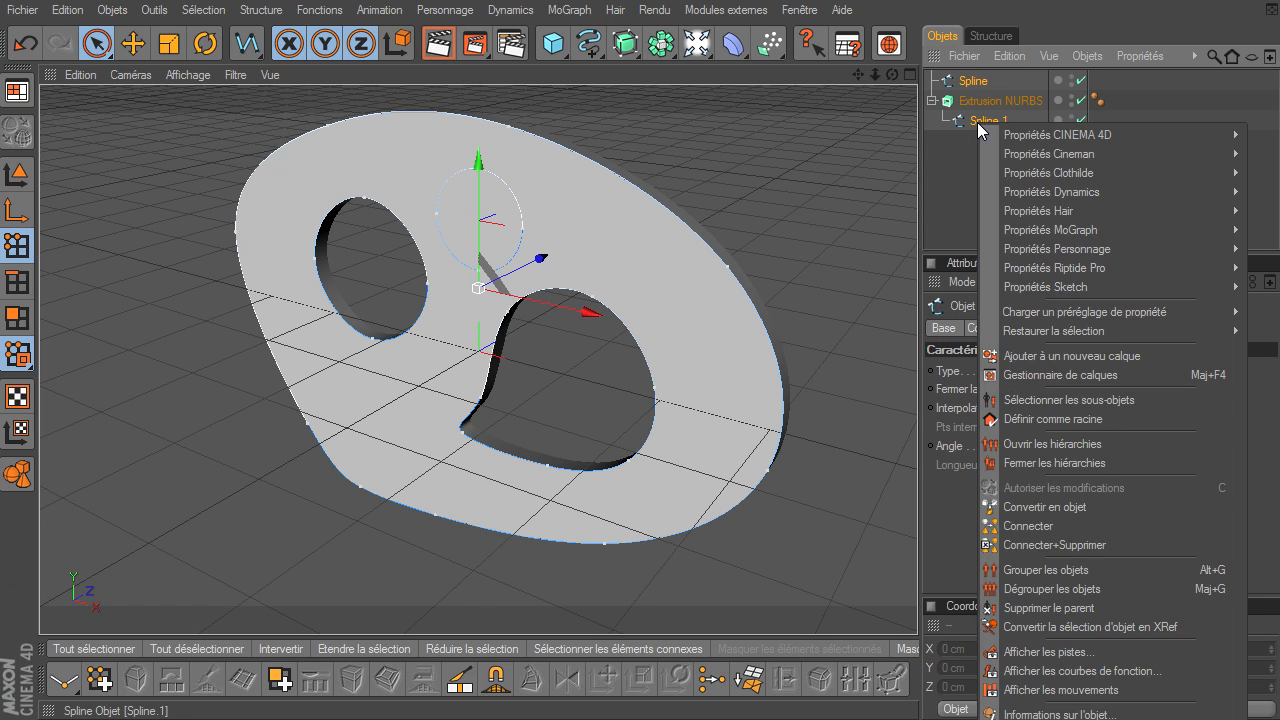
pyautogui.click(1049, 546)
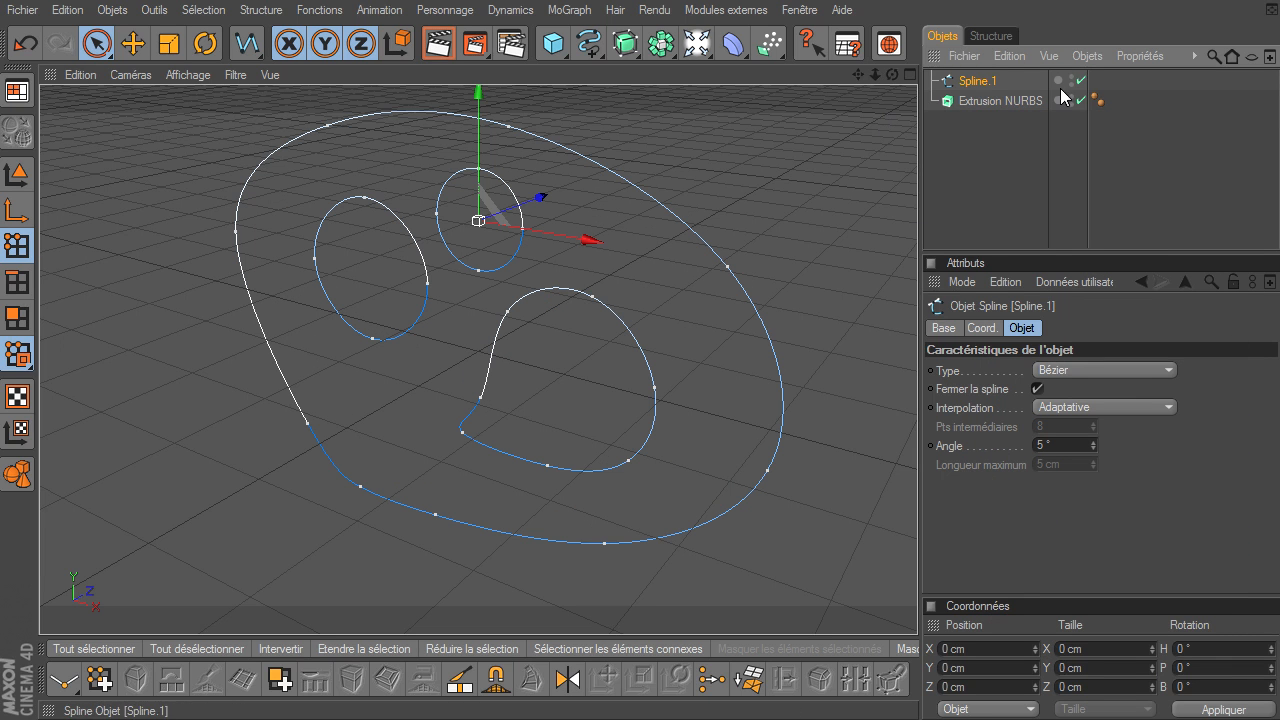
# Nest the merged spline inside the Extrusion NURBS to cut the third hole in the plate
pyautogui.moveTo(981, 81); pyautogui.dragTo(982, 103)
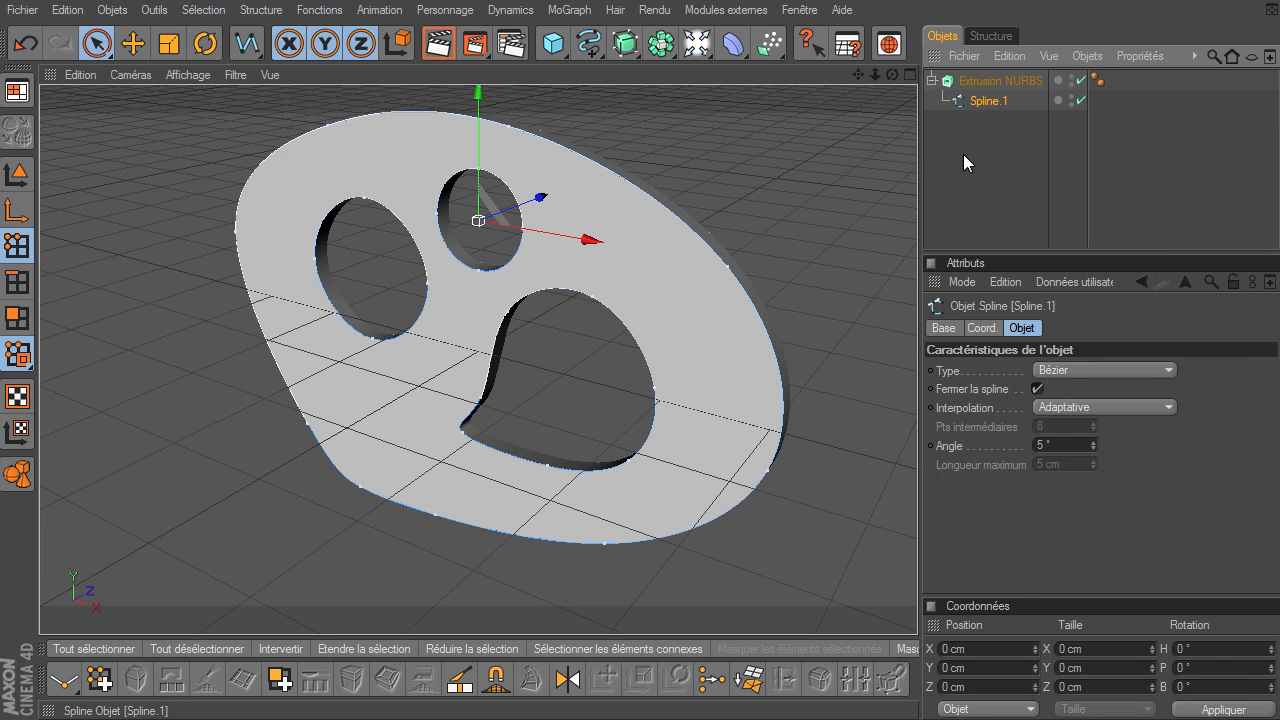
pyautogui.click(1003, 162)
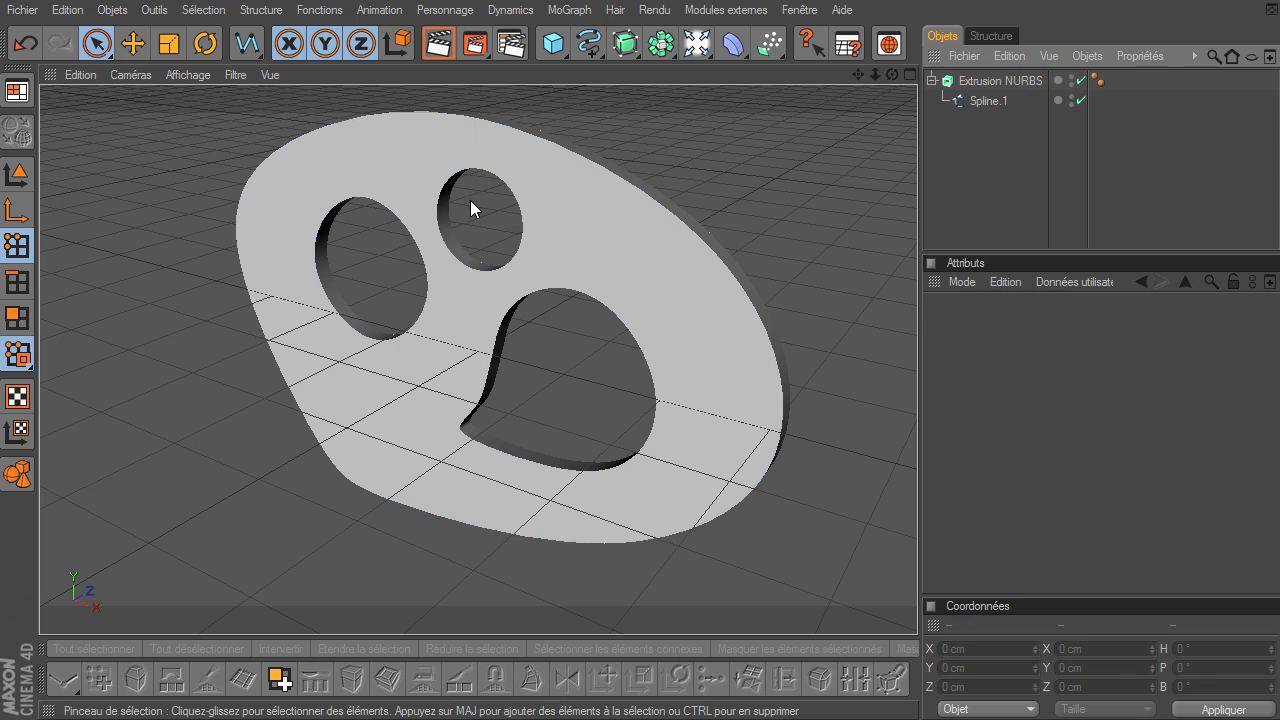
pyautogui.moveTo(891, 76); pyautogui.dragTo(917, 495)
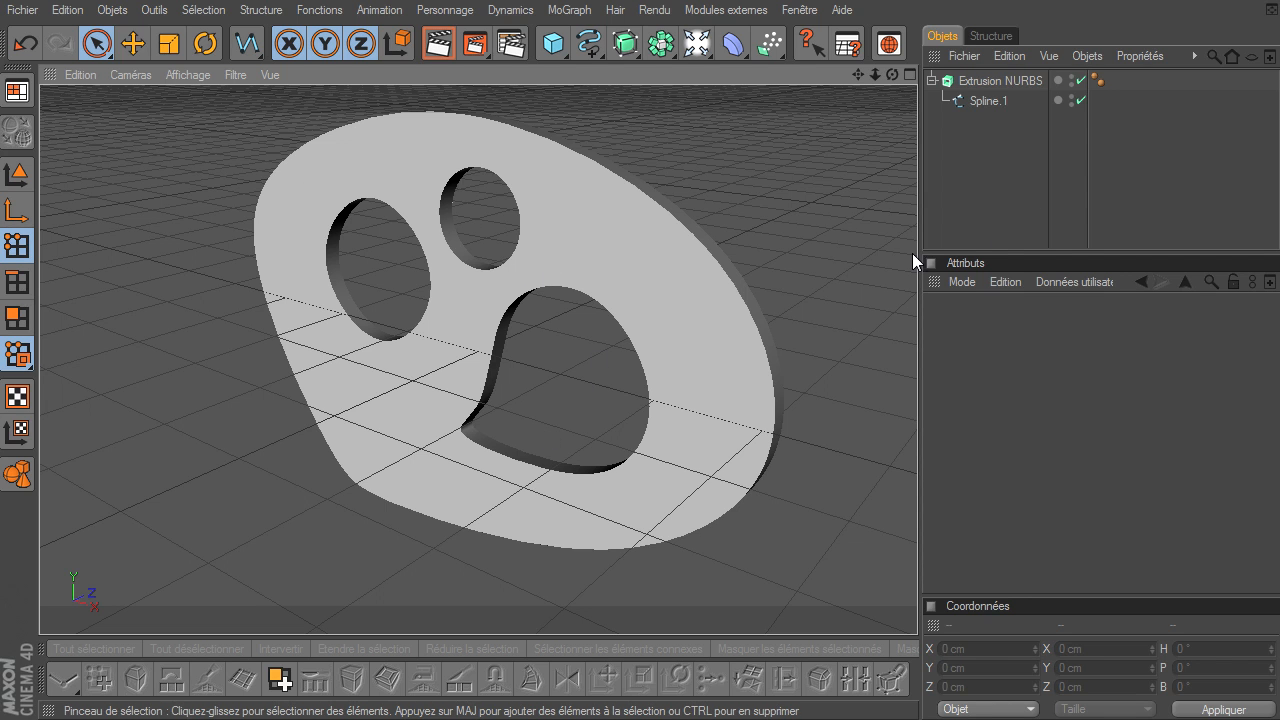
pyautogui.moveTo(917, 495)
pyautogui.mouseDown()
pyautogui.moveTo(927, 490)
pyautogui.moveTo(917, 495)
pyautogui.mouseUp()
# Delete the Extrusion NURBS with its spline and add a Capsule primitive to the scene
pyautogui.click(999, 85)
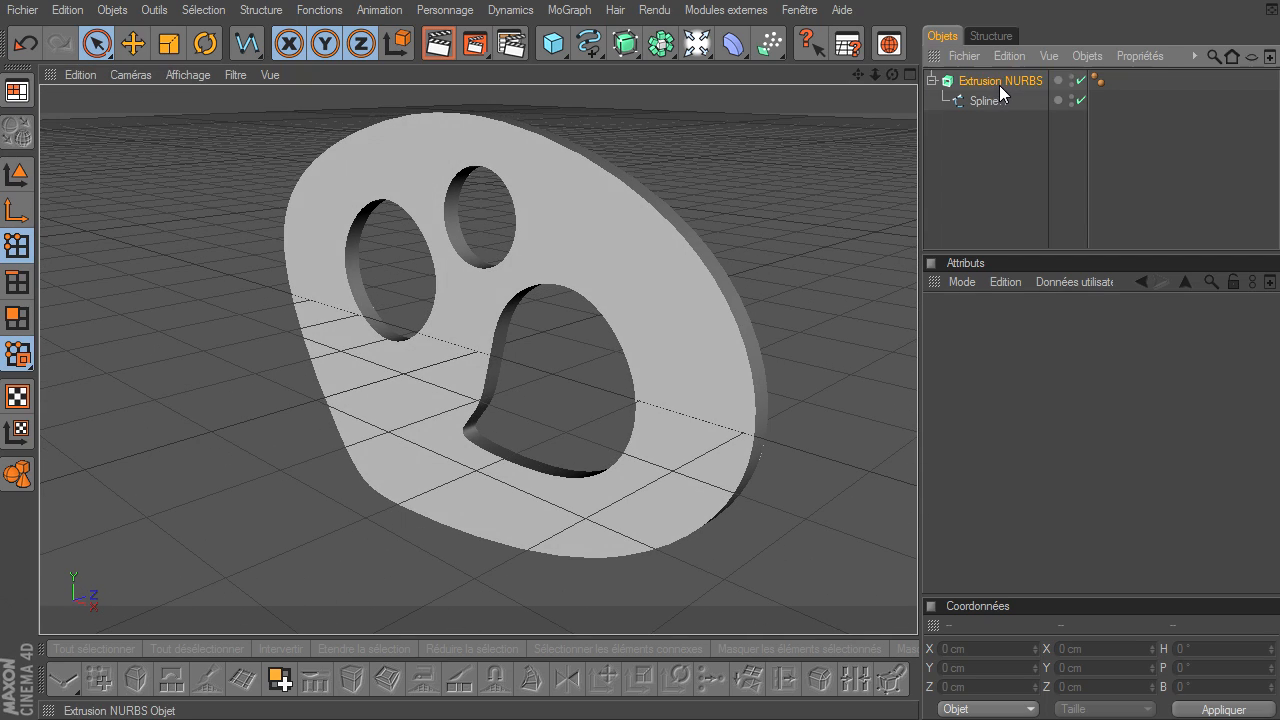
pyautogui.press('Delete')
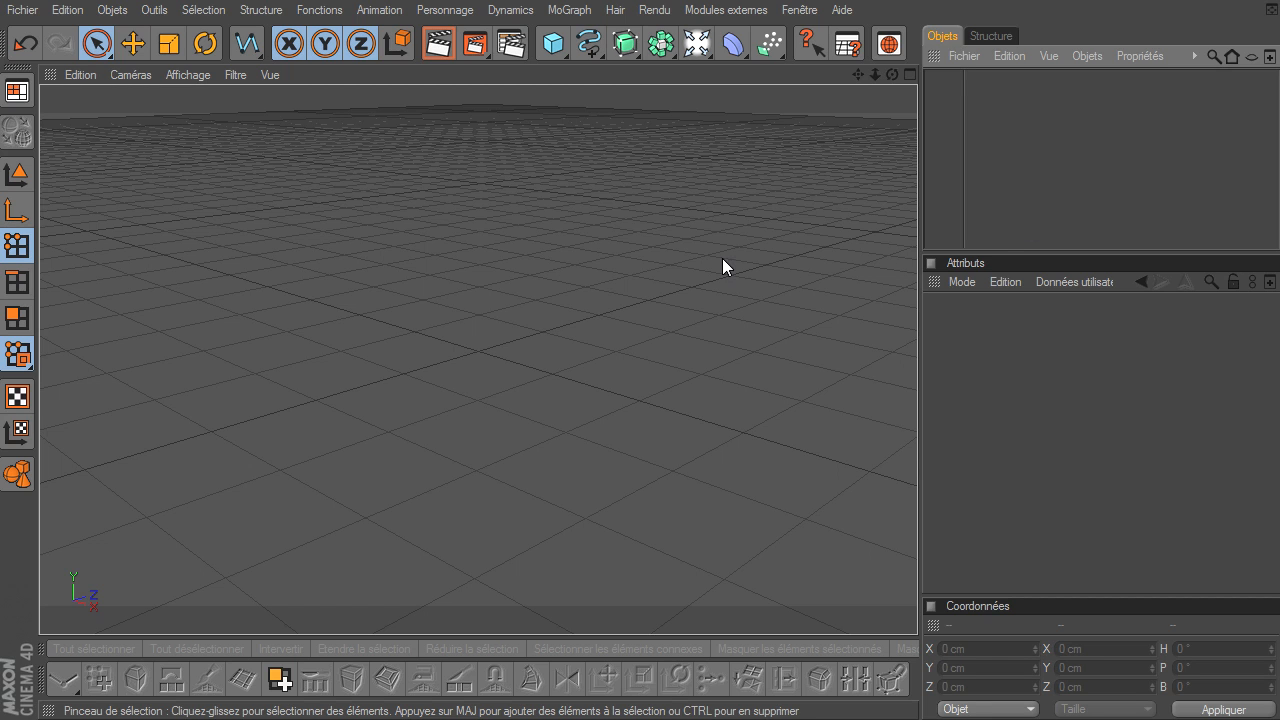
pyautogui.moveTo(553, 43); pyautogui.dragTo(667, 104)
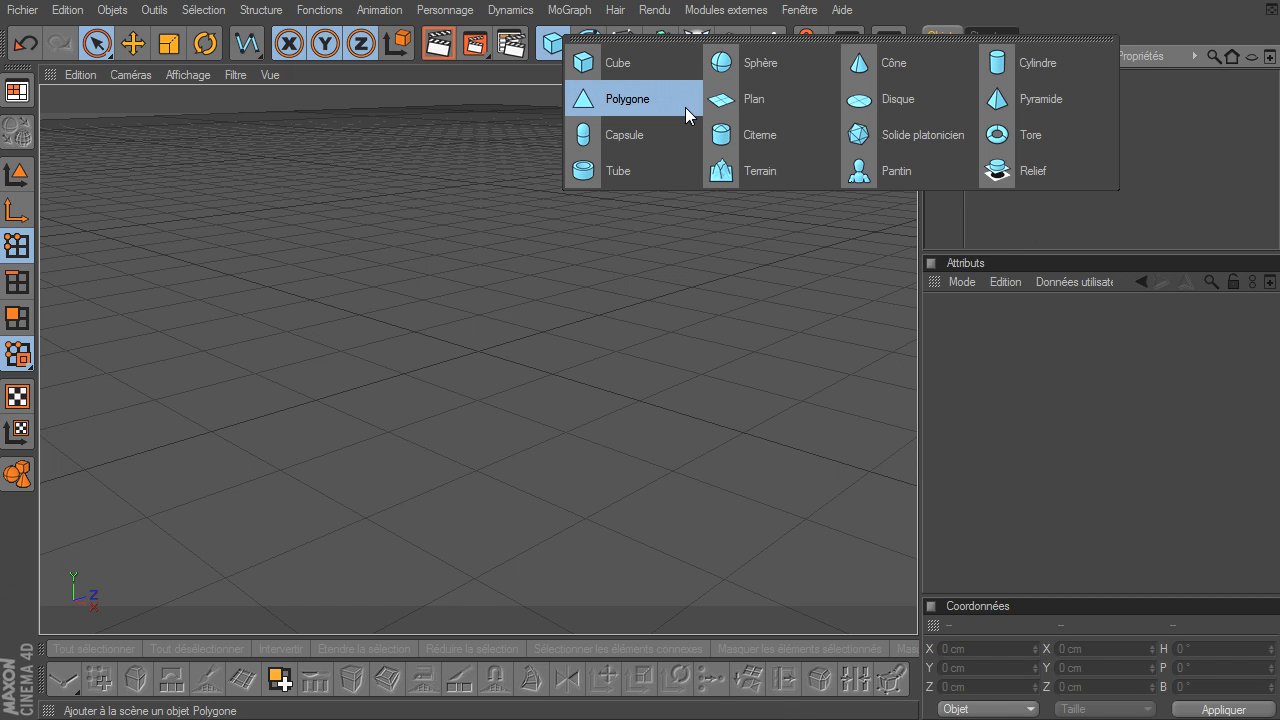
pyautogui.click(635, 137)
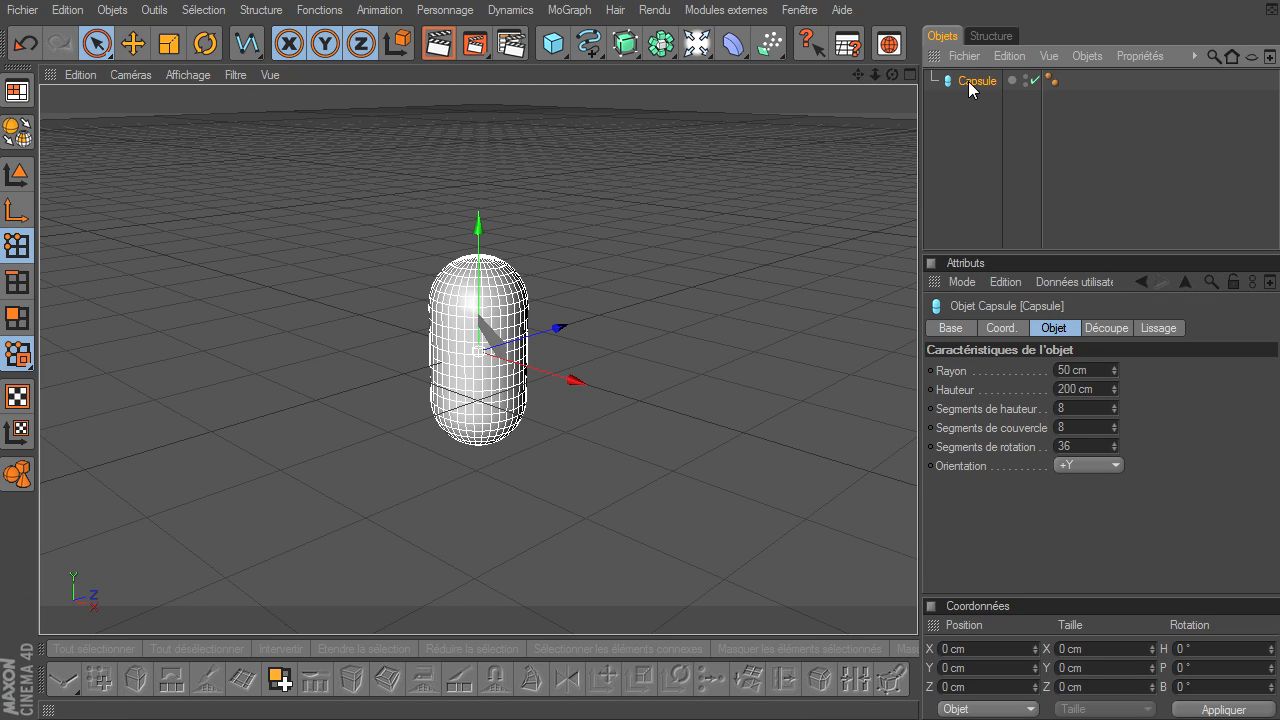
# Orient the capsule along +Z and set 3 height segments, 3 cap segments and 8 rotation segments
pyautogui.click(1104, 467)
pyautogui.click(1089, 561)
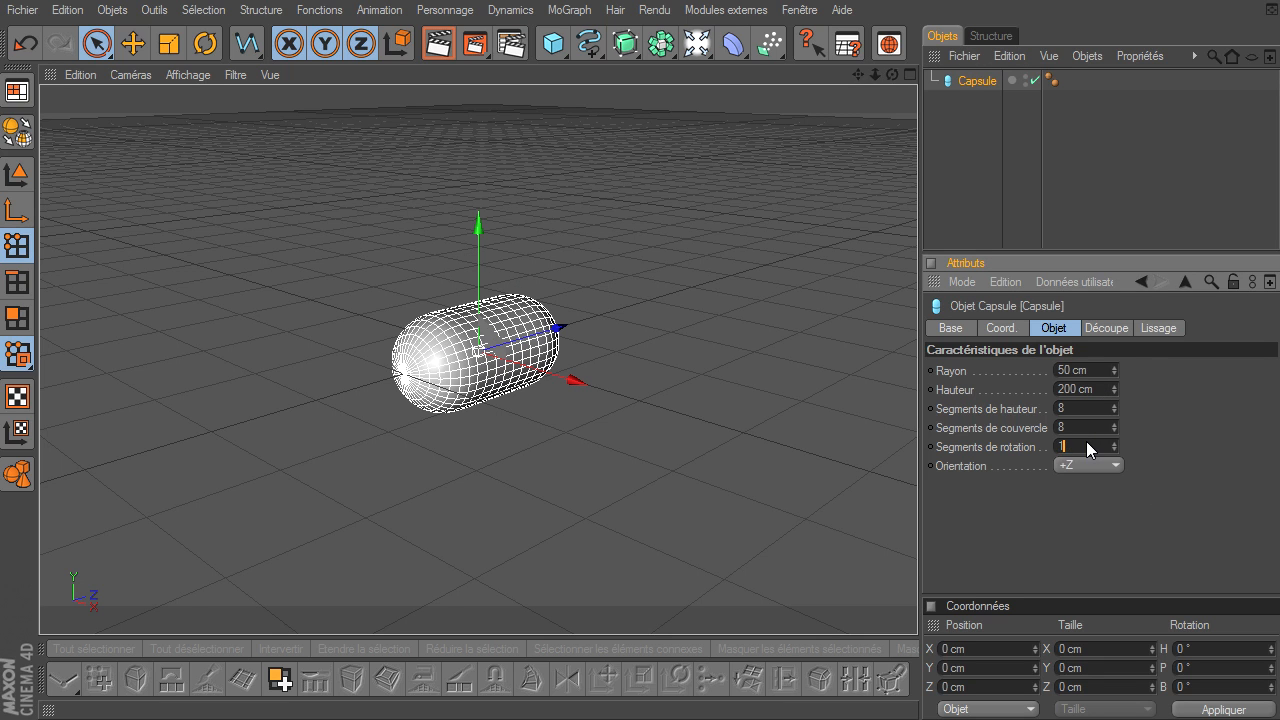
pyautogui.press('Return')
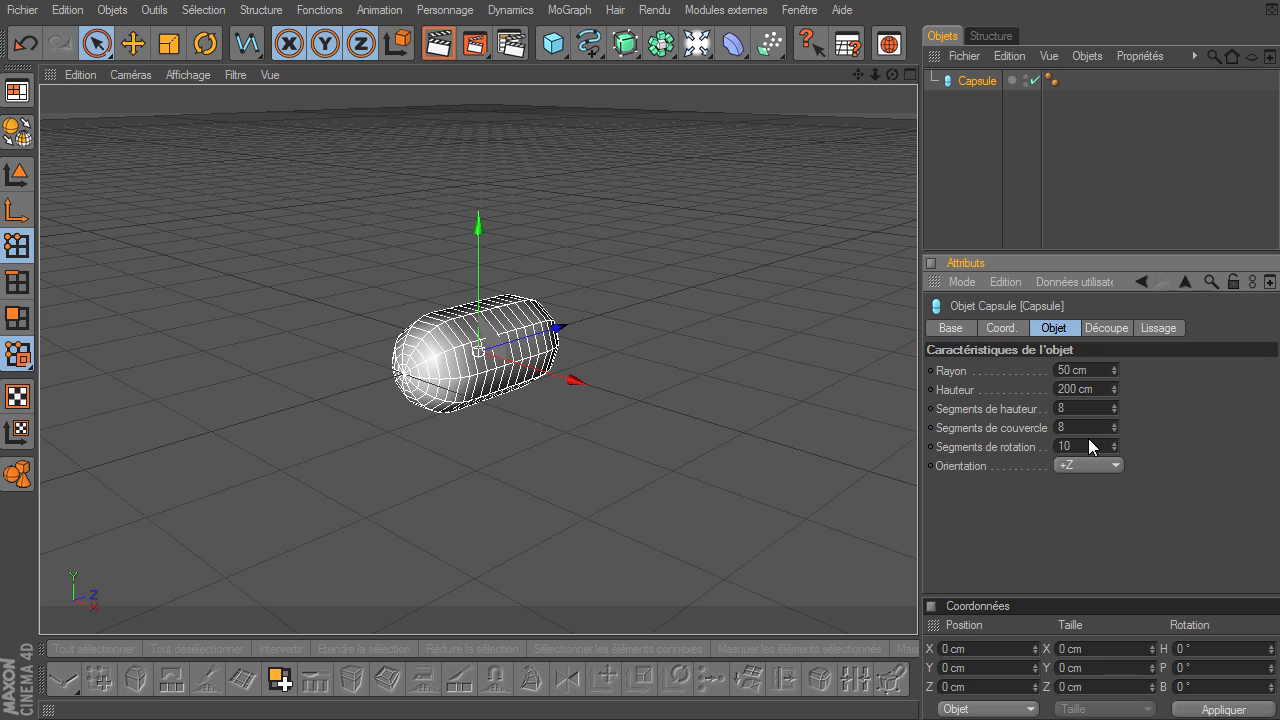
pyautogui.press('Return')
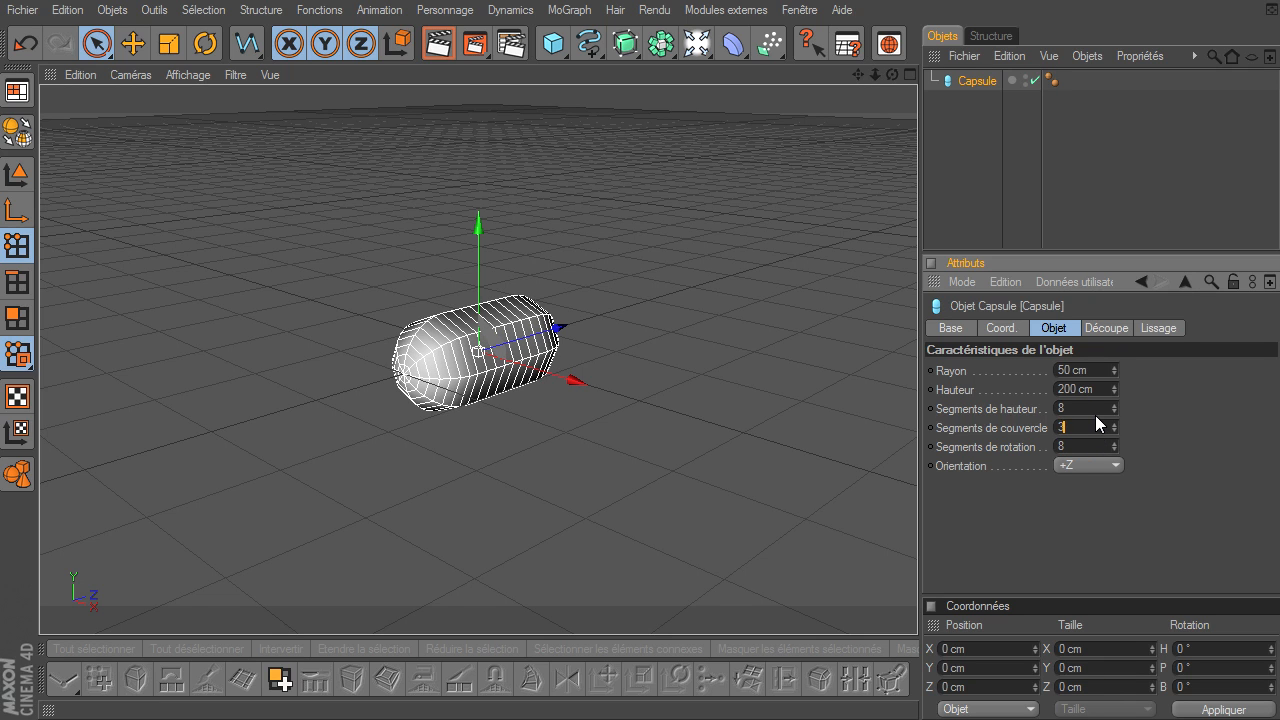
pyautogui.press('Return')
pyautogui.keyDown('alt'); pyautogui.moveTo(426, 374); pyautogui.dragTo(335, 415); pyautogui.keyUp('alt')
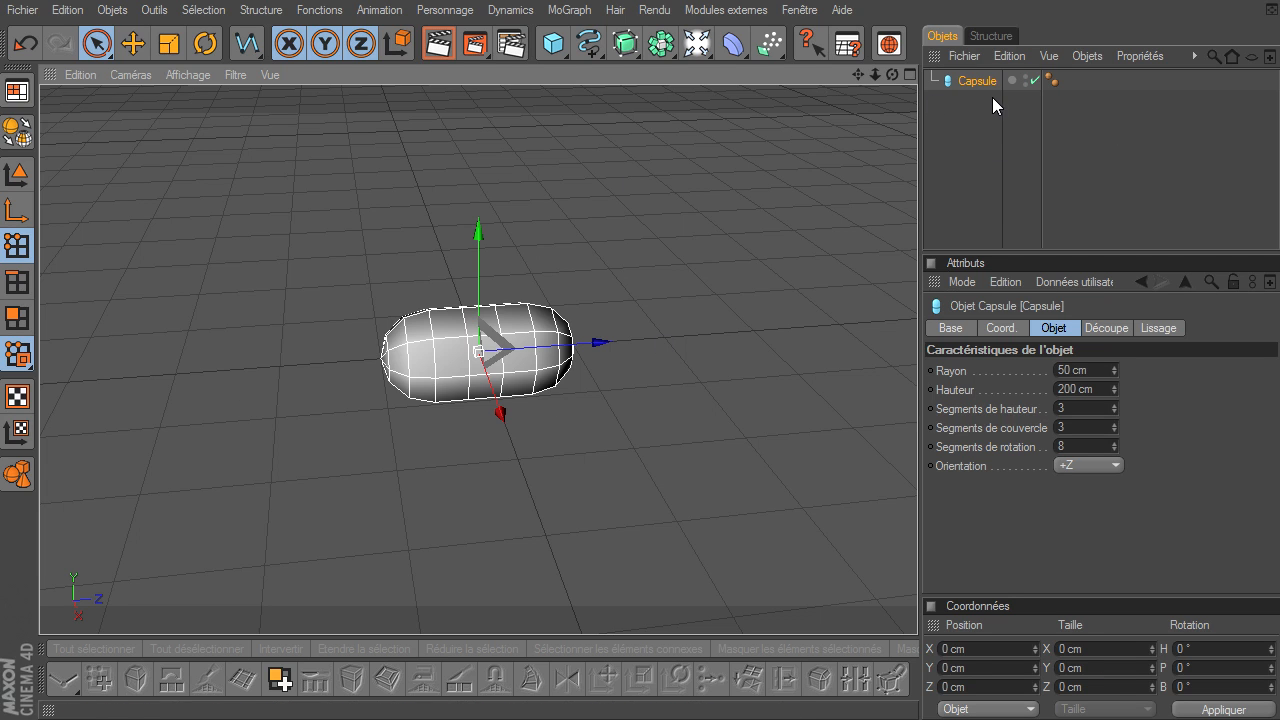
# Duplicate the capsule and set the copy to 24 rotation segments, 8 cap segments and 8 height segments
pyautogui.keyDown('ctrl'); pyautogui.moveTo(985, 84); pyautogui.dragTo(1000, 116); pyautogui.keyUp('ctrl')
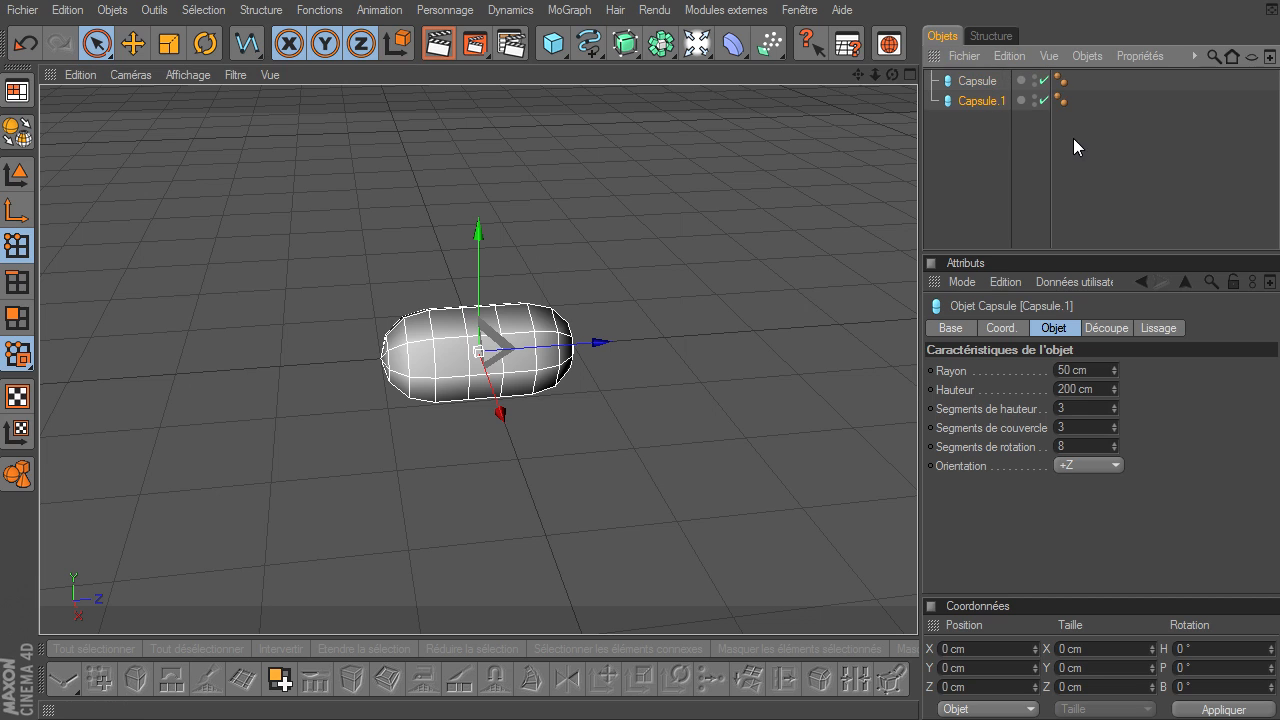
pyautogui.doubleClick(1076, 447)
pyautogui.write('24')
pyautogui.doubleClick(1078, 424)
pyautogui.write('8')
pyautogui.doubleClick(1088, 404)
pyautogui.write('8')
pyautogui.press('Return')
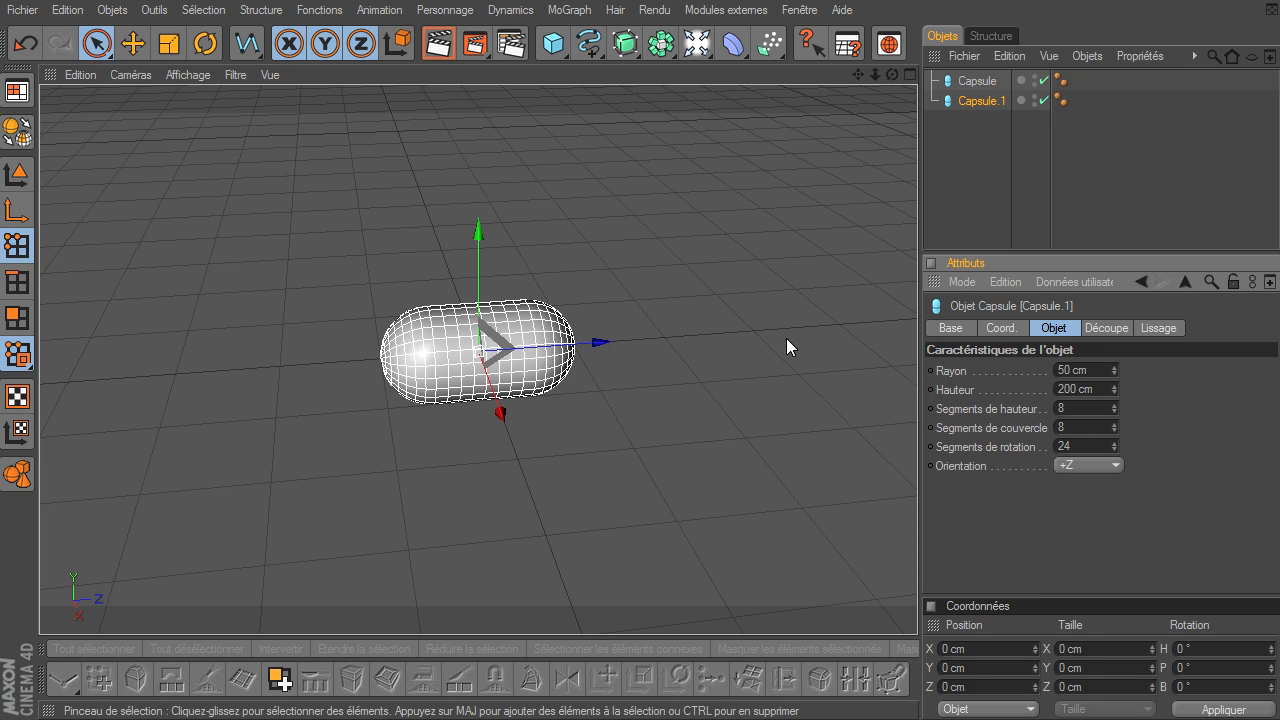
# Set the duplicate capsule's radius to 45 cm and its height to 195 cm
pyautogui.click(1100, 370)
pyautogui.write('45')
pyautogui.press('Return')
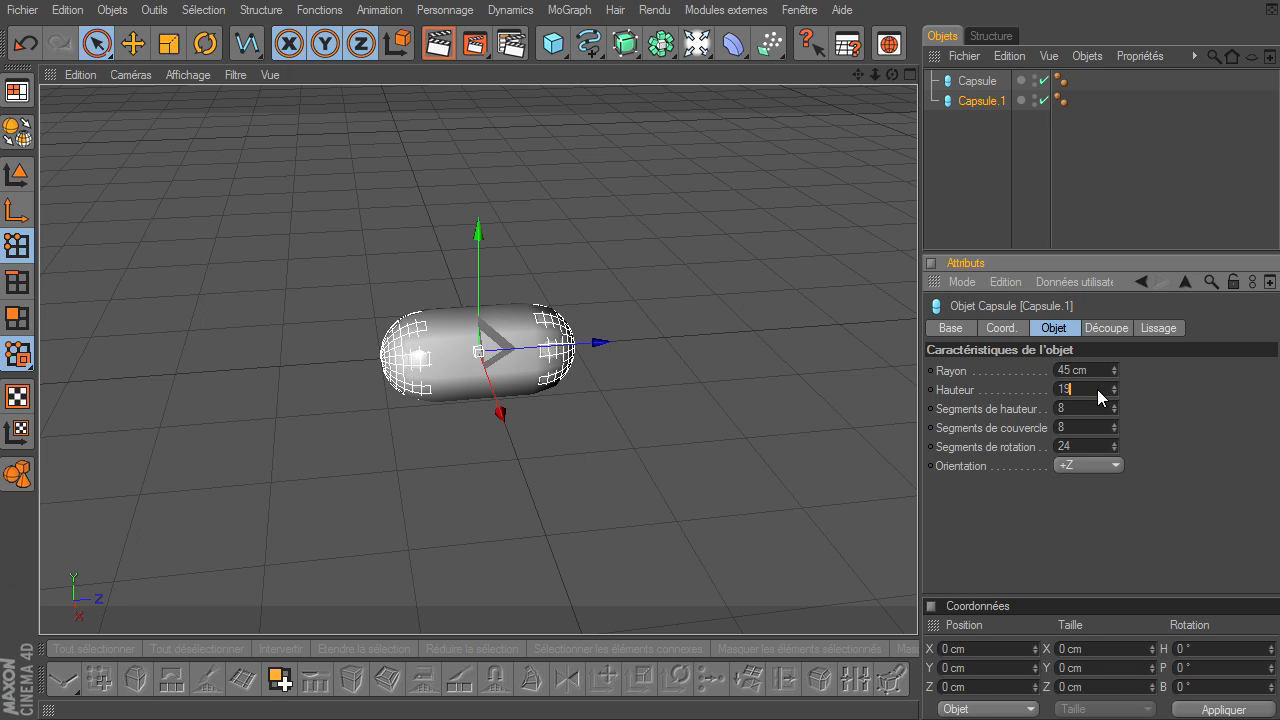
pyautogui.click(1097, 387)
pyautogui.write('195')
pyautogui.press('Return')
# Delete the smaller duplicate capsule, leaving the original low-segment capsule in the scene
pyautogui.click(958, 177)
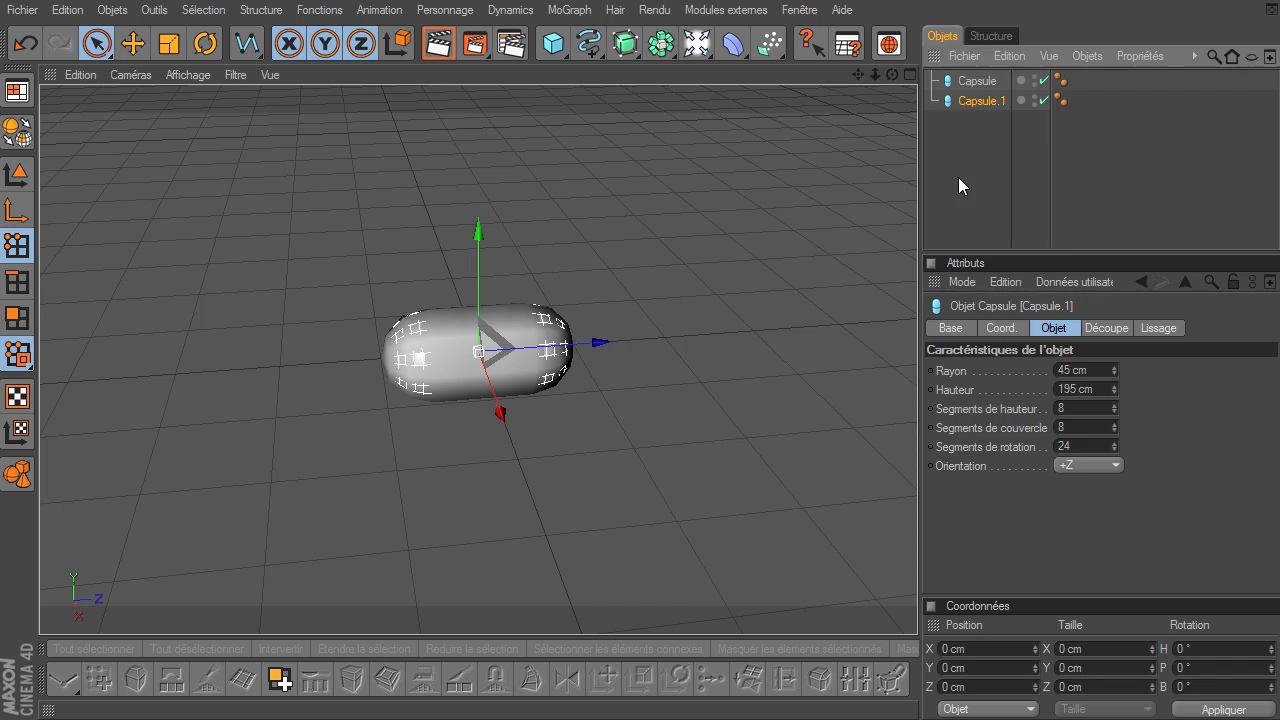
pyautogui.click(980, 100)
pyautogui.click(1141, 299)
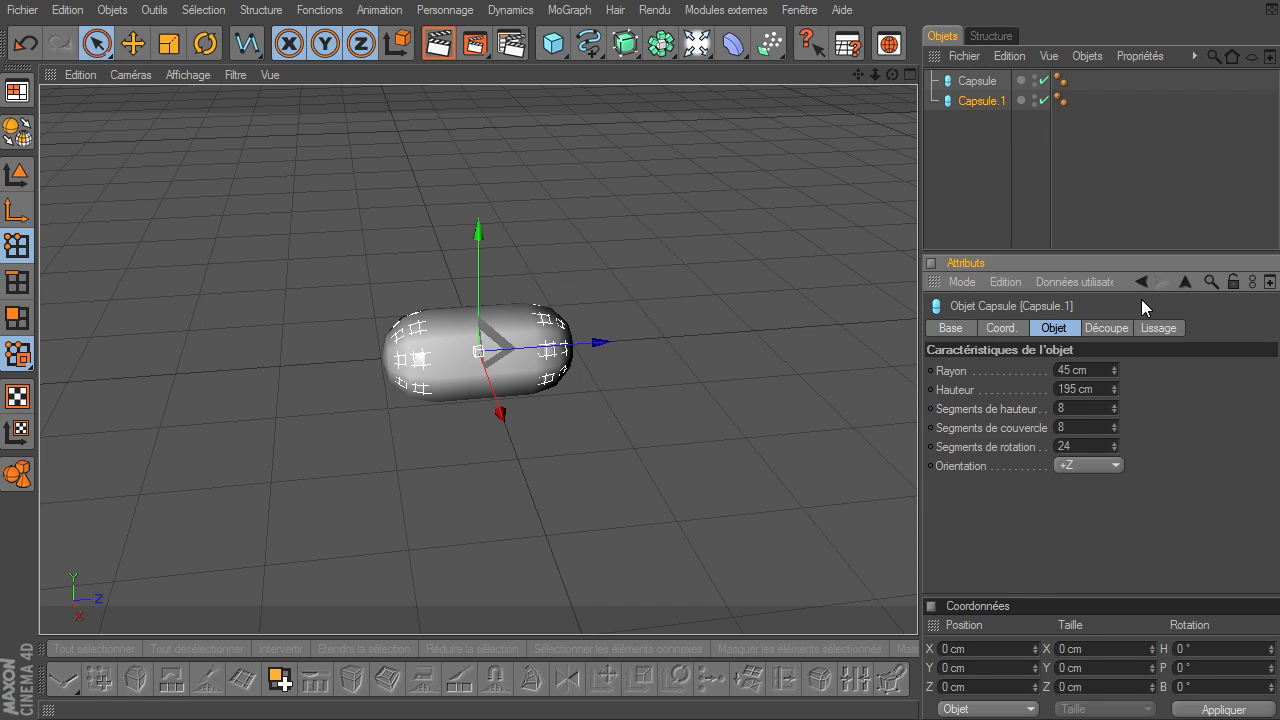
pyautogui.press('Delete')
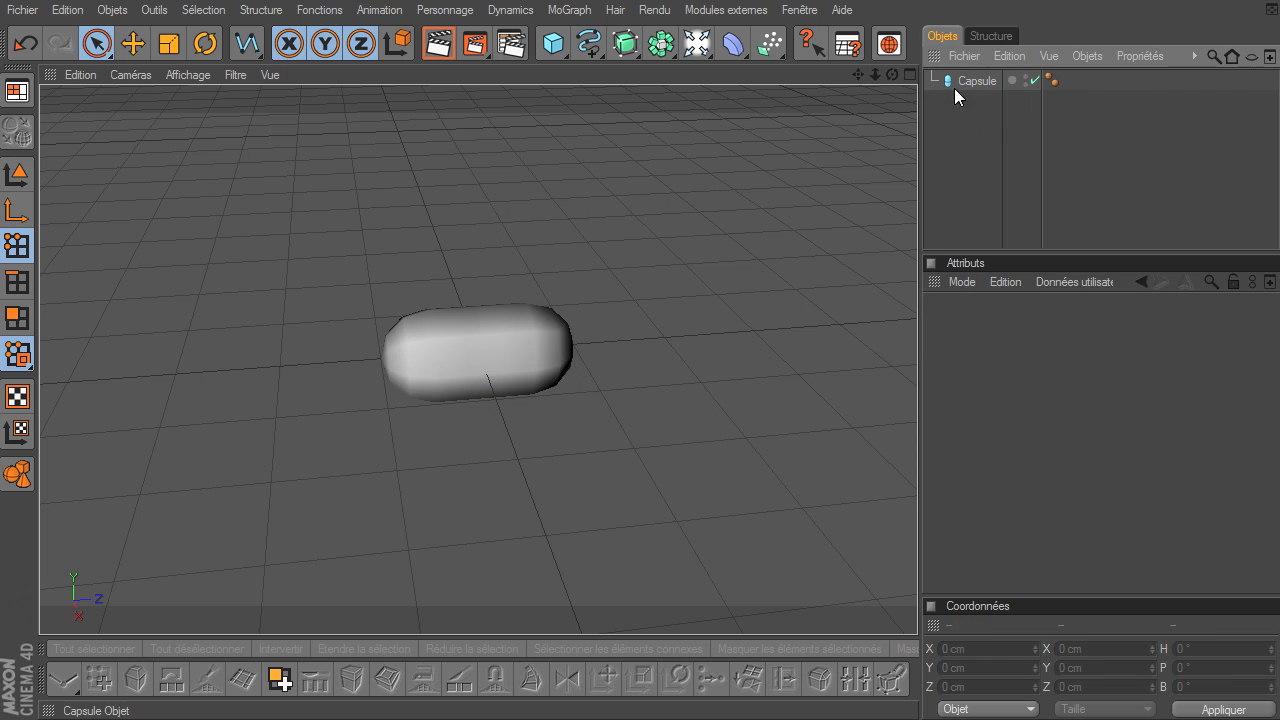
# Switch the viewport display to shading with mesh lines so the capsule's segments are drawn while it is deselected
pyautogui.click(960, 82)
pyautogui.click(188, 75)
pyautogui.click(203, 76)
pyautogui.click(203, 75)
pyautogui.click(240, 166)
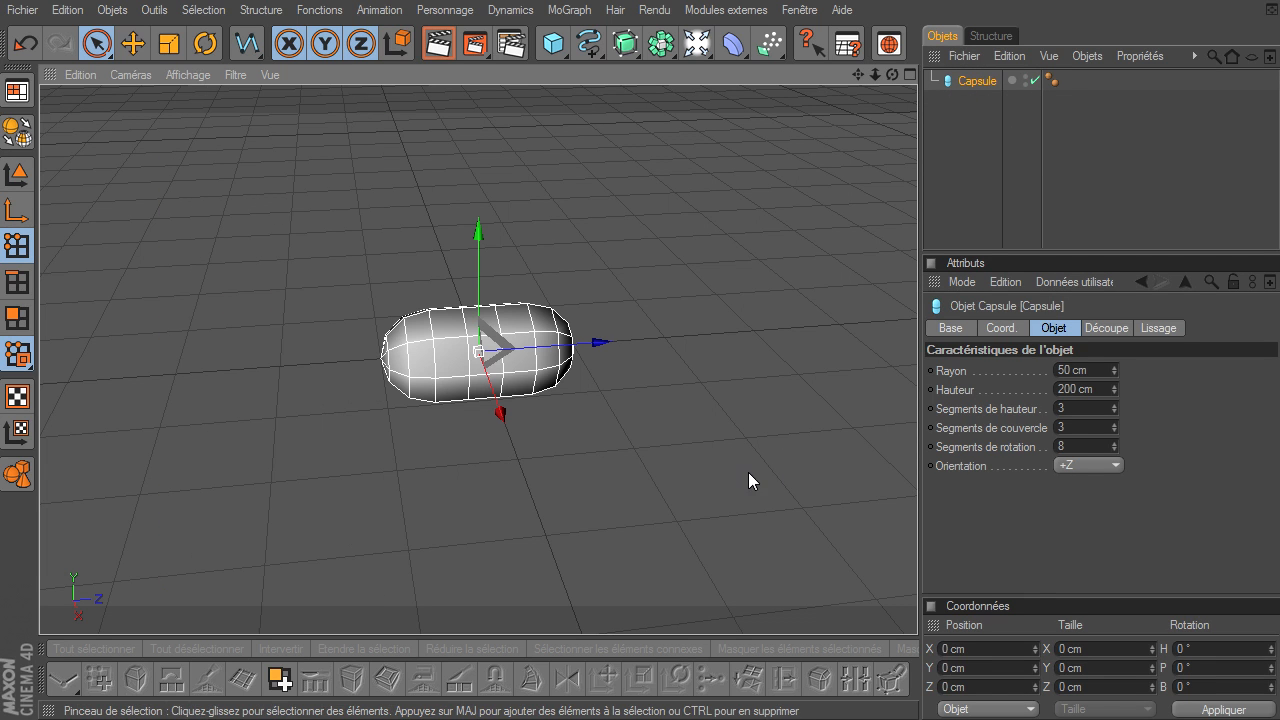
pyautogui.click(1018, 173)
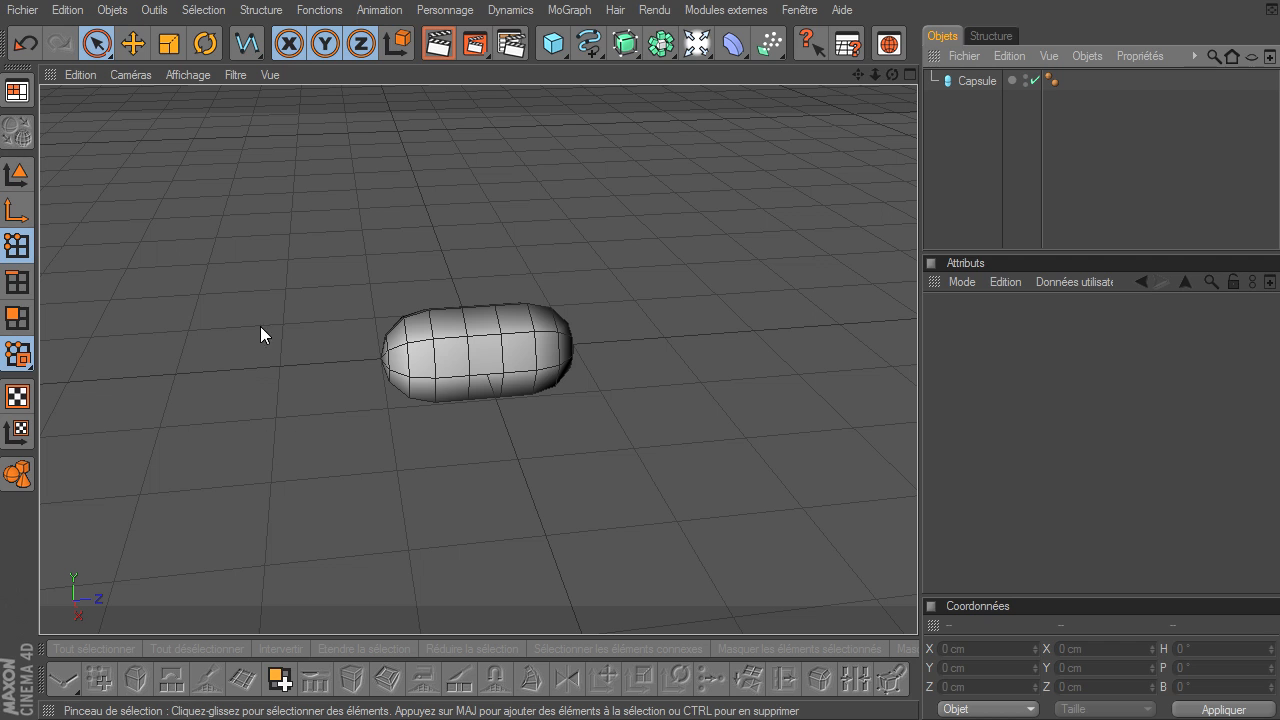
pyautogui.moveTo(892, 74); pyautogui.dragTo(912, 486)
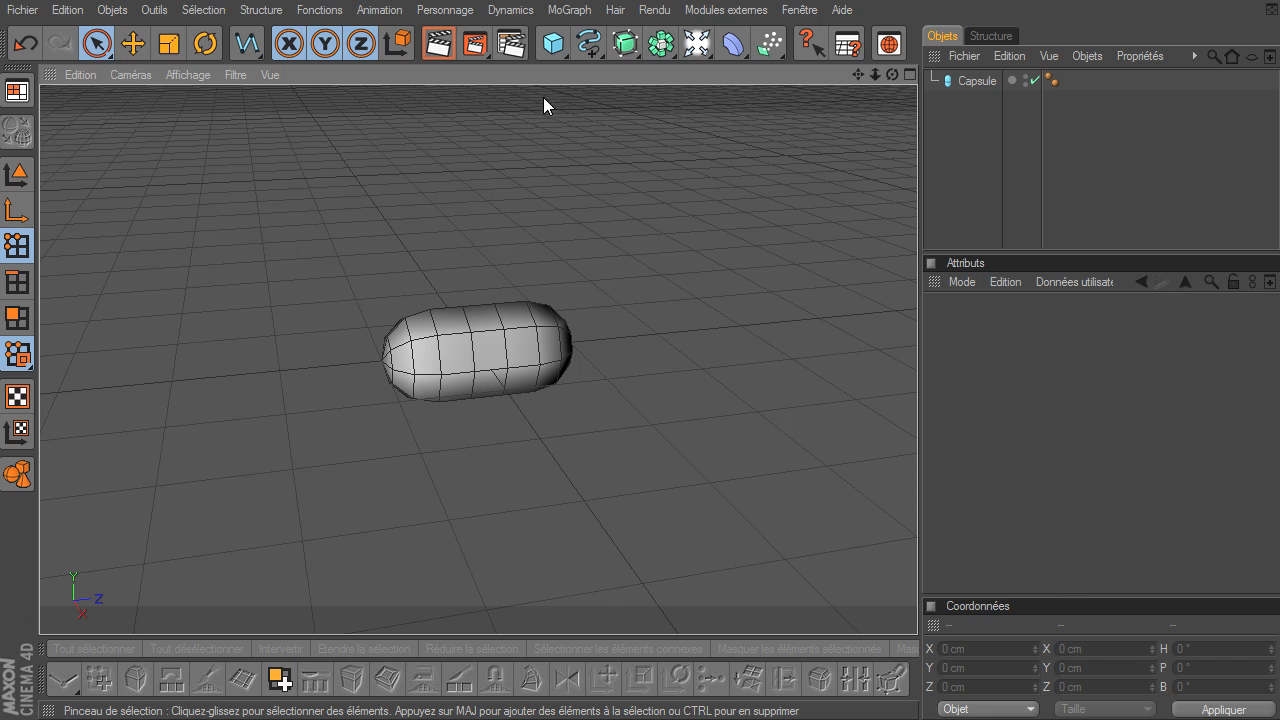
# Add a Réseau d'atomes object and nest the capsule inside it
pyautogui.click(658, 44)
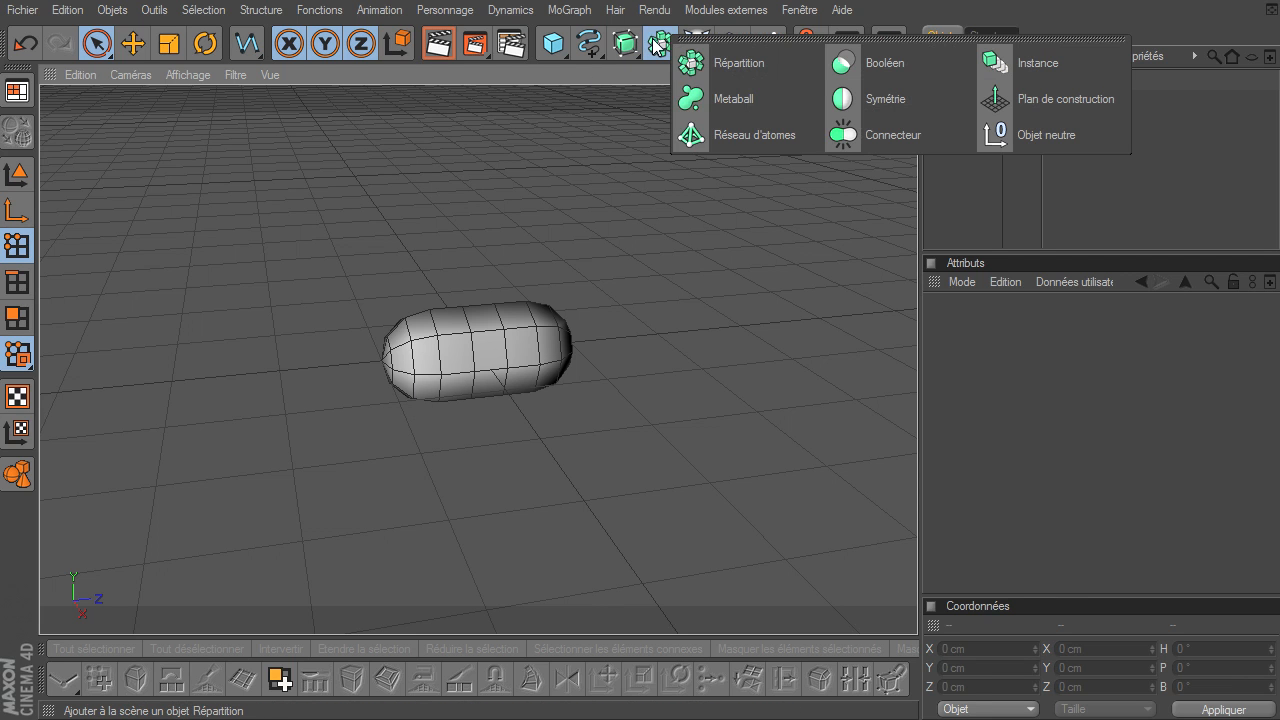
pyautogui.click(754, 135)
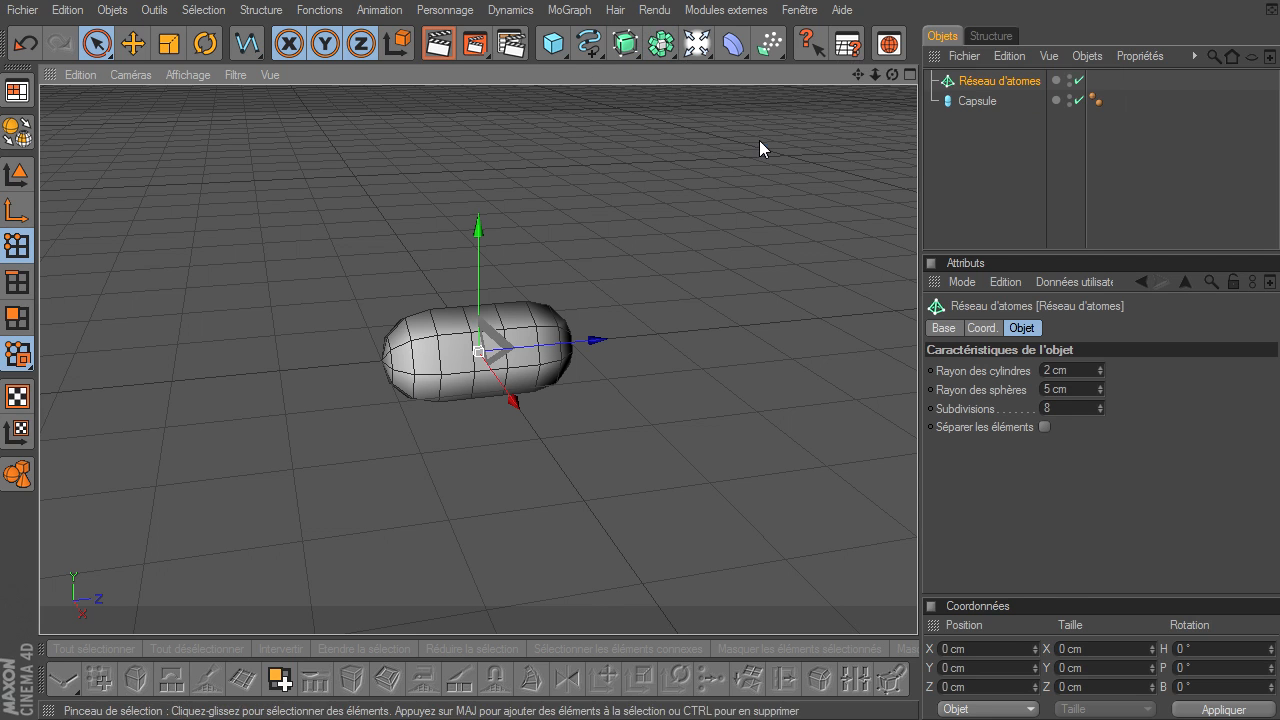
pyautogui.click(976, 103)
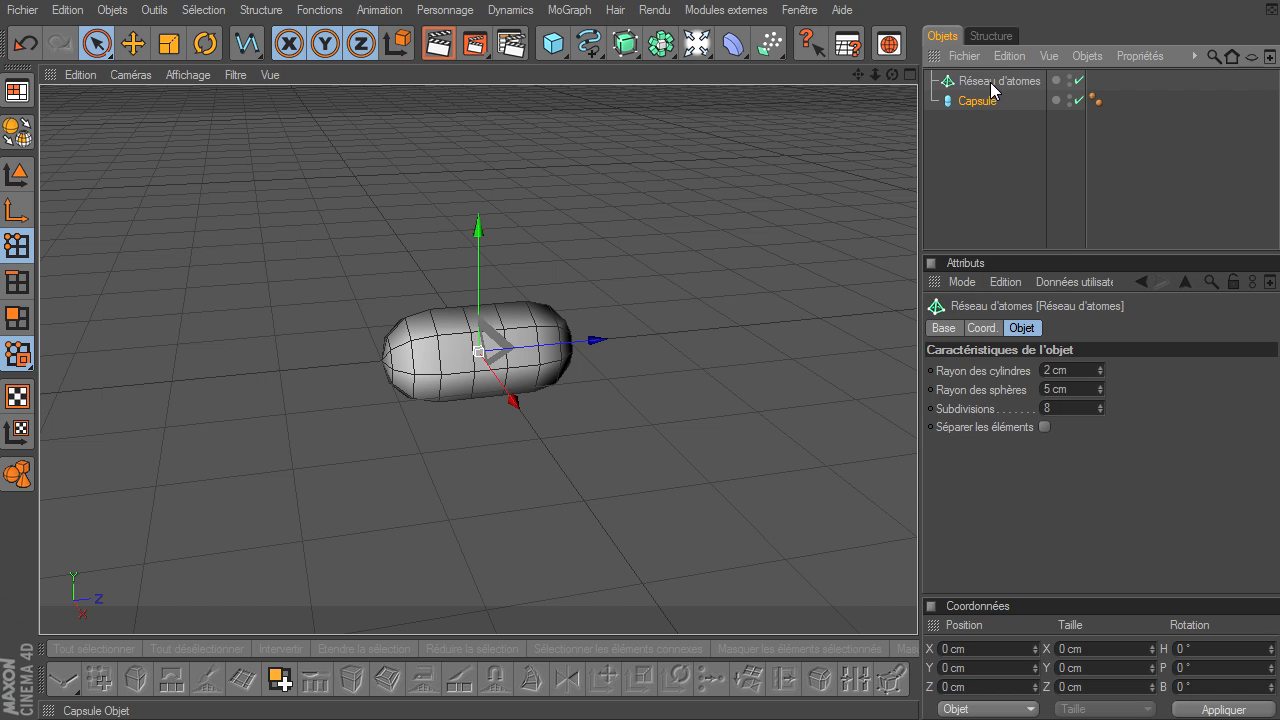
pyautogui.moveTo(991, 81); pyautogui.dragTo(991, 82)
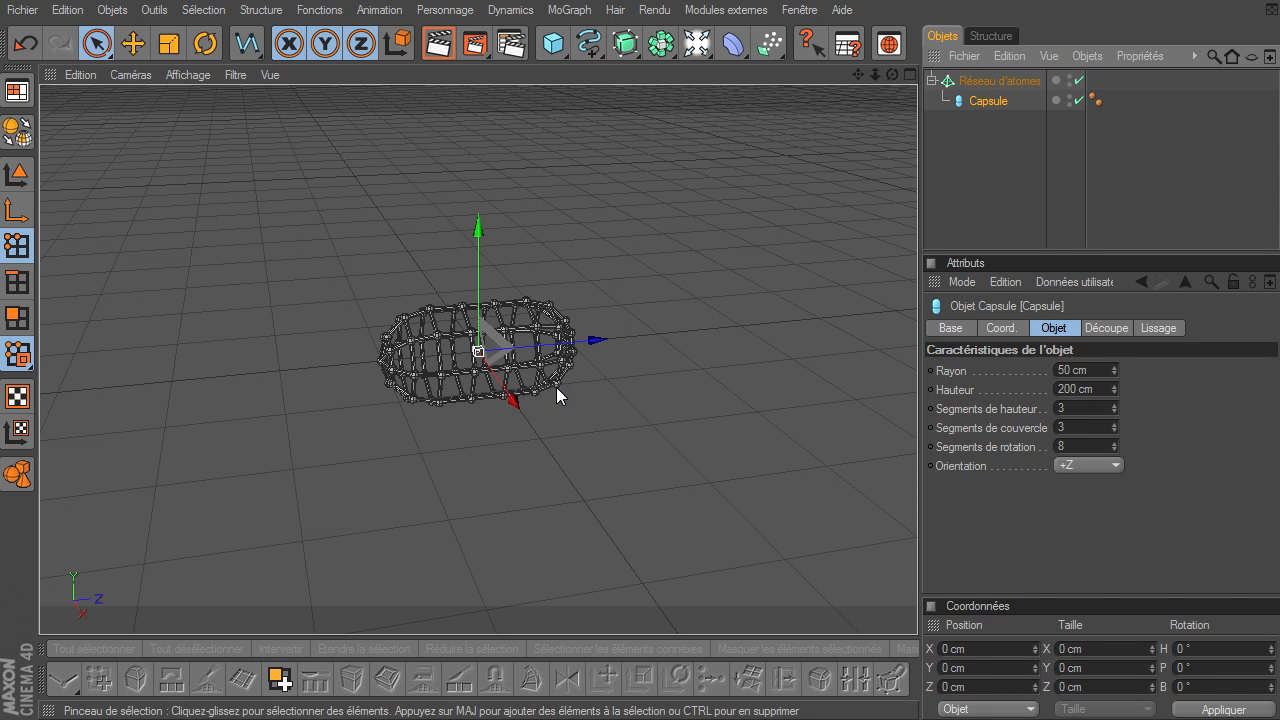
pyautogui.moveTo(874, 77); pyautogui.dragTo(917, 495)
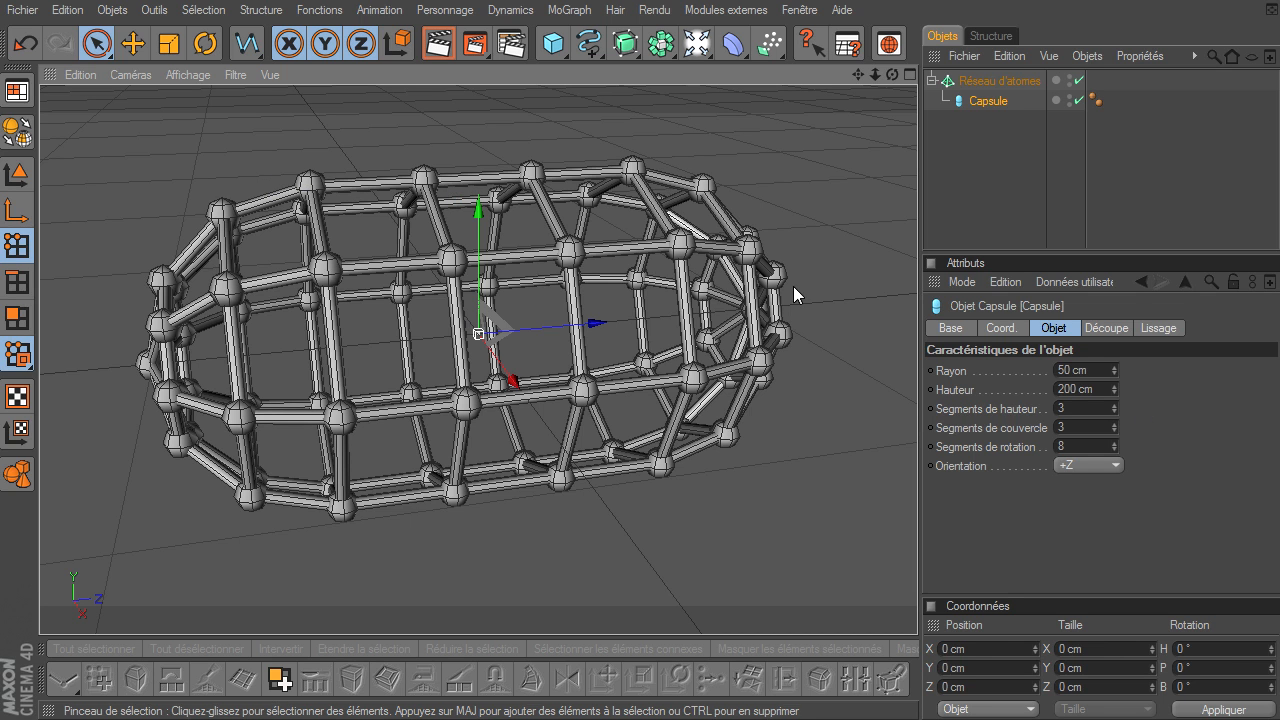
# Set the Réseau d'atomes sphere radius to 2 cm to match the cylinder radius
pyautogui.click(1025, 77)
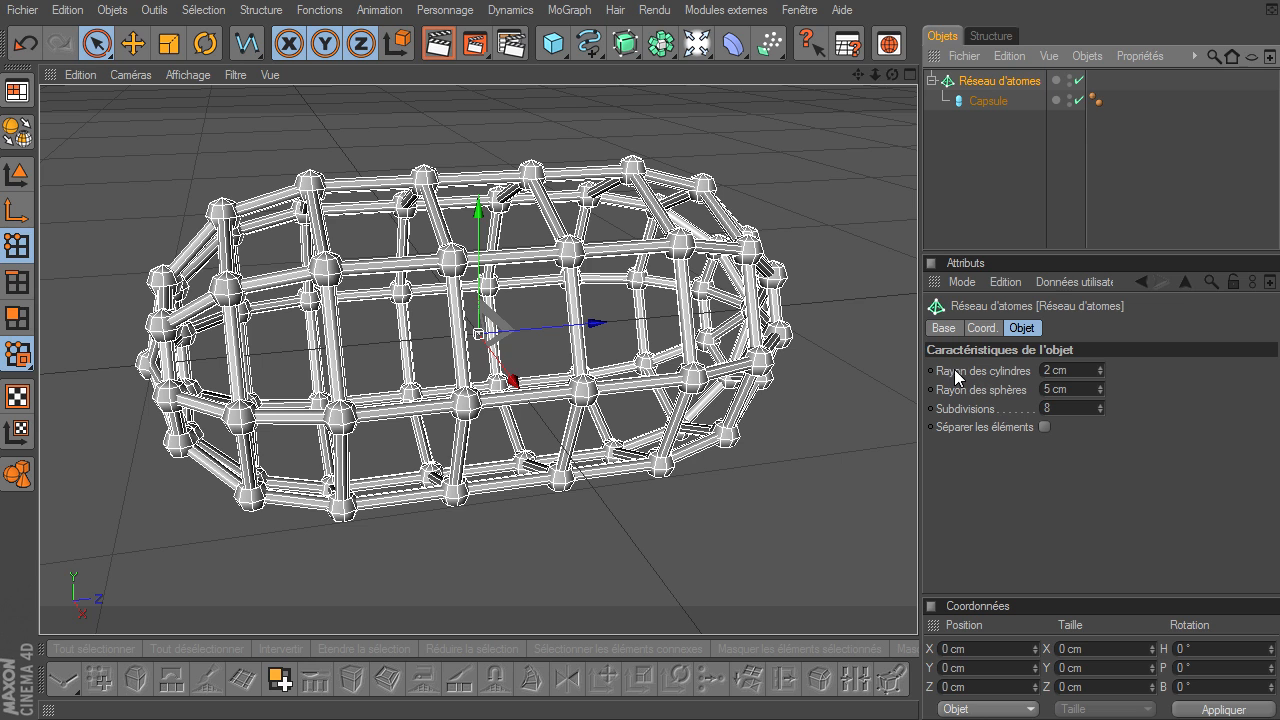
pyautogui.click(1084, 389)
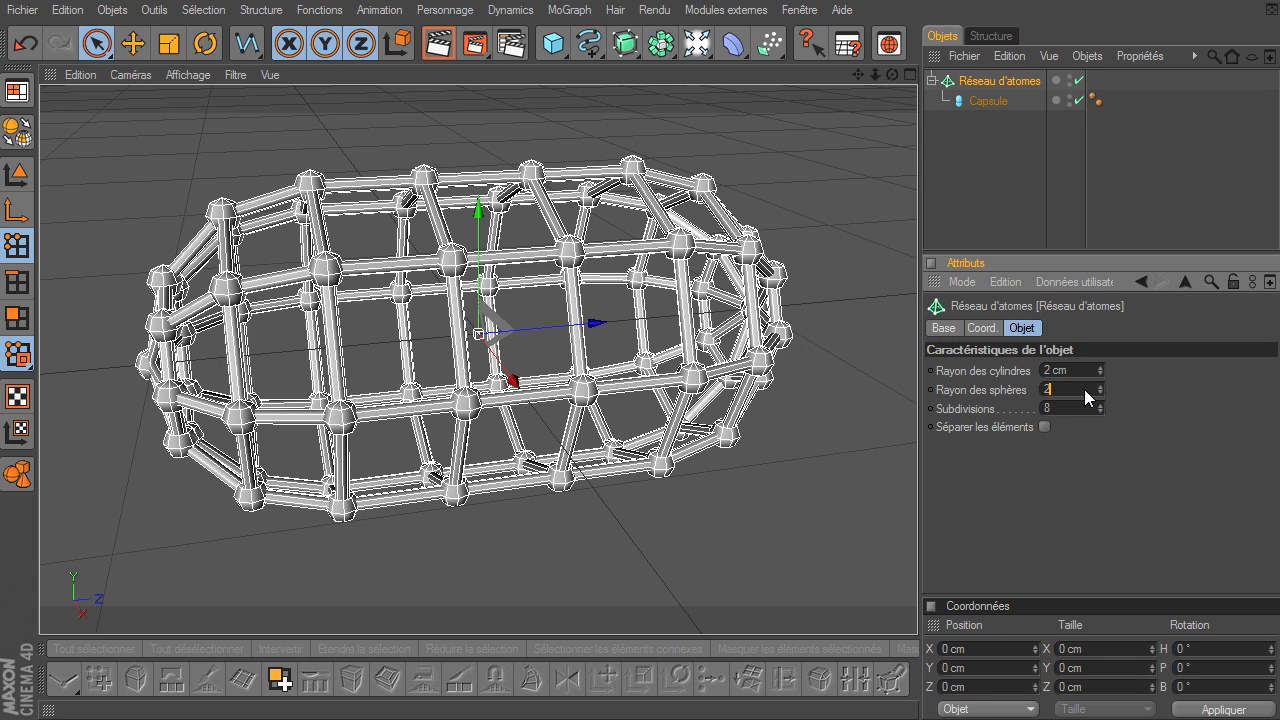
pyautogui.write('2')
pyautogui.press('Return')
pyautogui.click(985, 192)
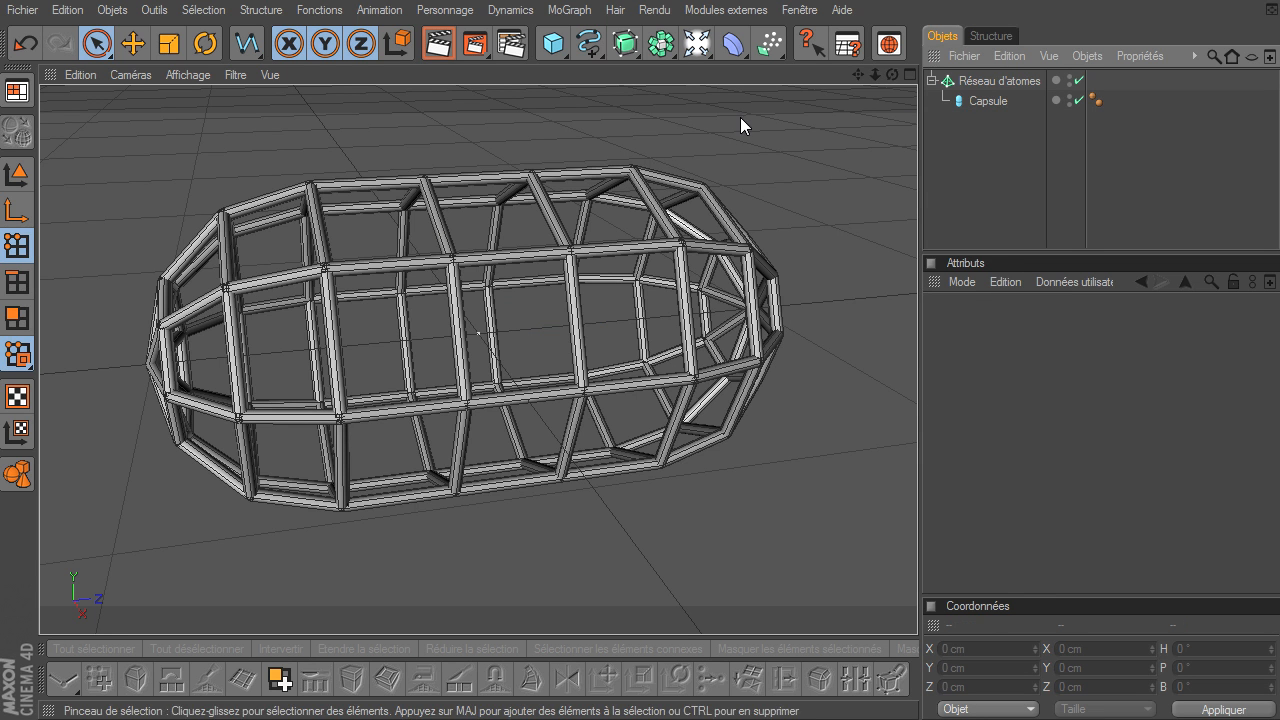
# Render the active view and examine the capsule lattice from another angle
pyautogui.click(435, 44)
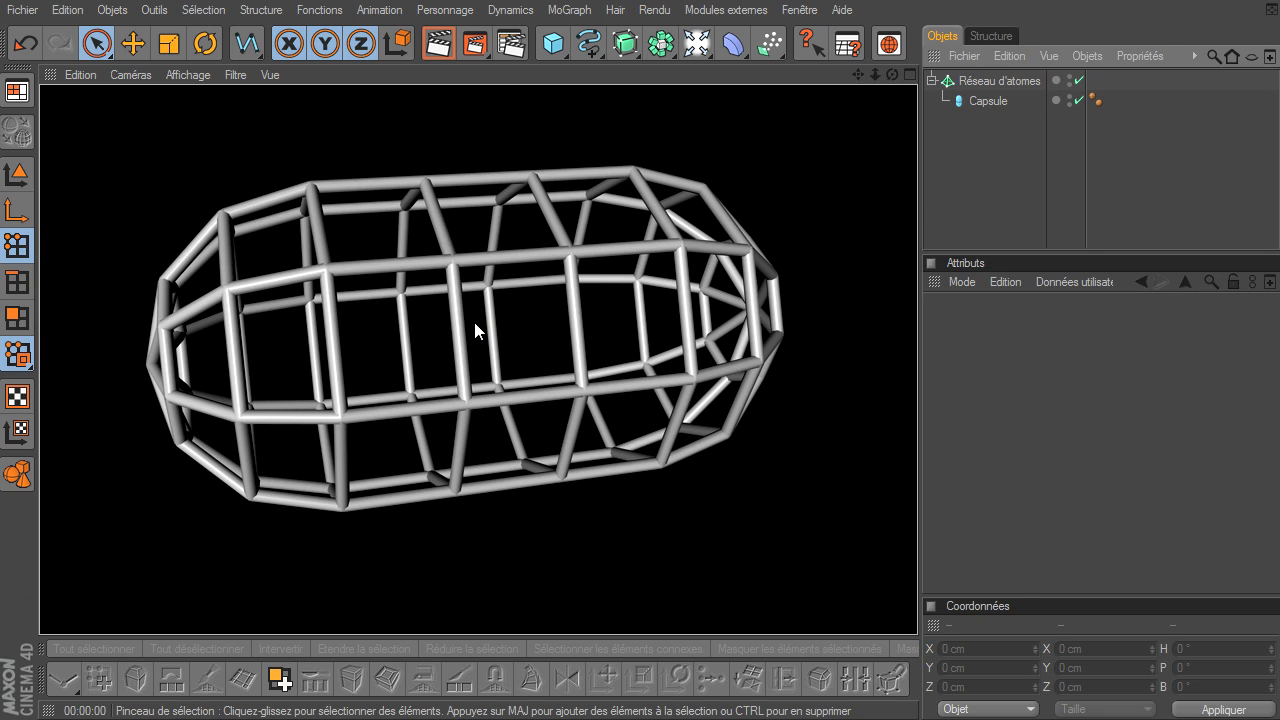
pyautogui.click(893, 74)
pyautogui.moveTo(917, 495); pyautogui.dragTo(917, 495)
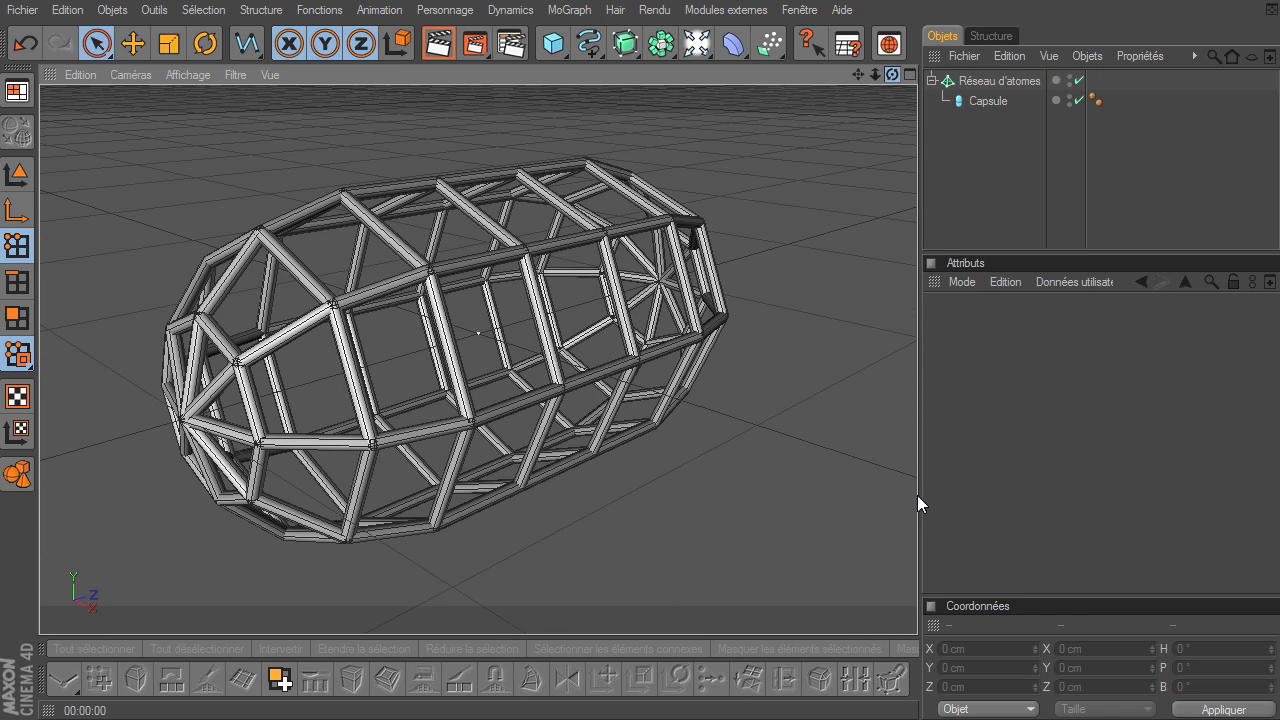
# Take the capsule out of the Réseau d'atomes object and delete the Réseau d'atomes
pyautogui.click(973, 101)
pyautogui.moveTo(973, 101); pyautogui.dragTo(967, 142)
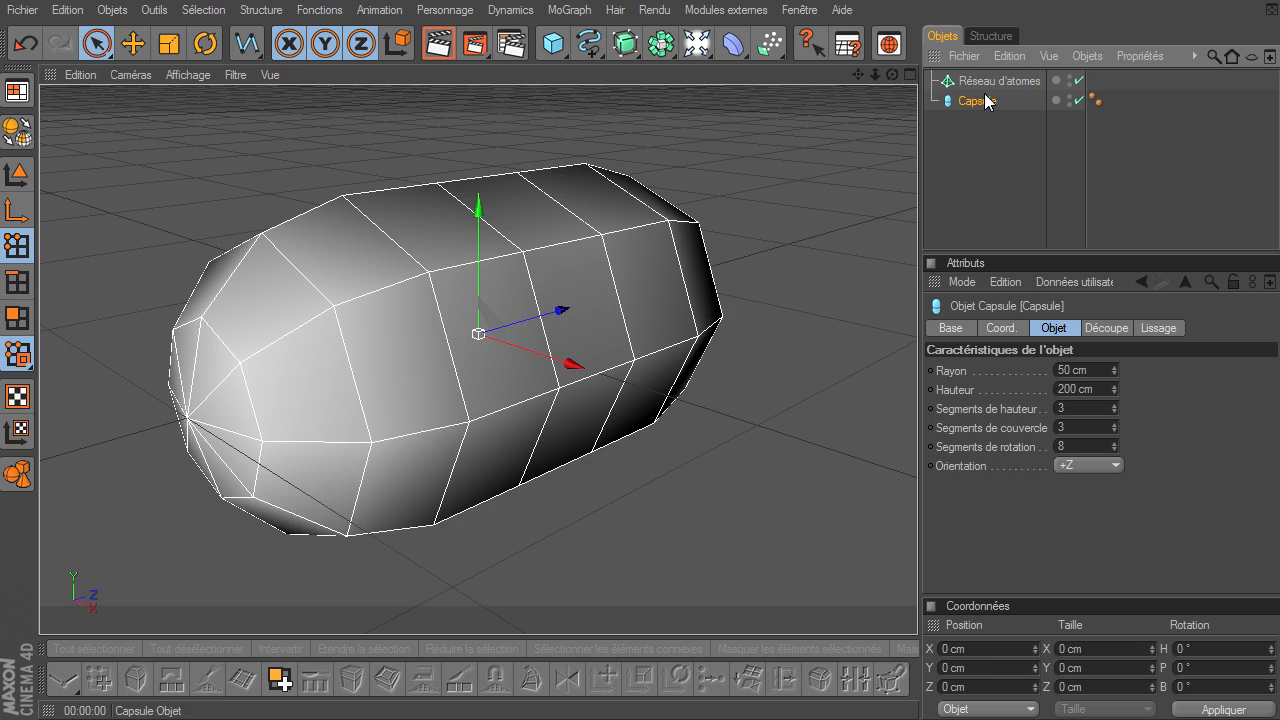
pyautogui.click(992, 80)
pyautogui.press('Delete')
# Convert the parametric capsule into an editable polygon object
pyautogui.click(966, 81)
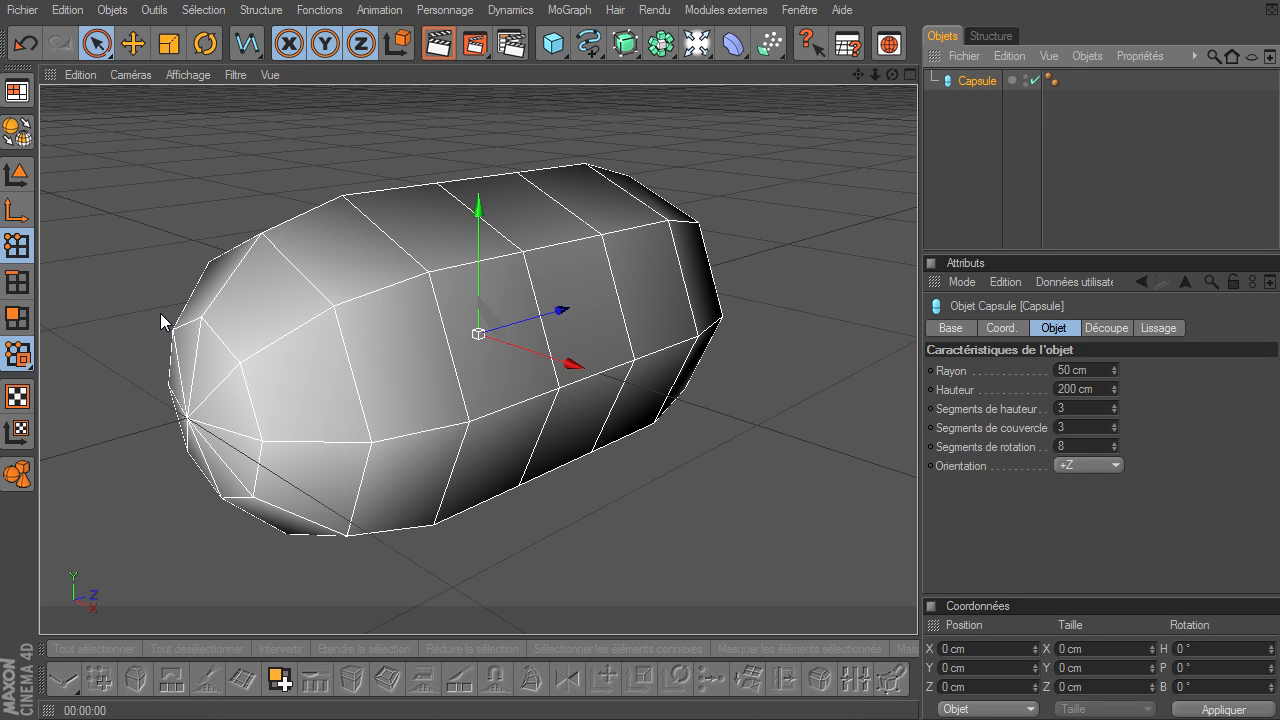
pyautogui.click(12, 132)
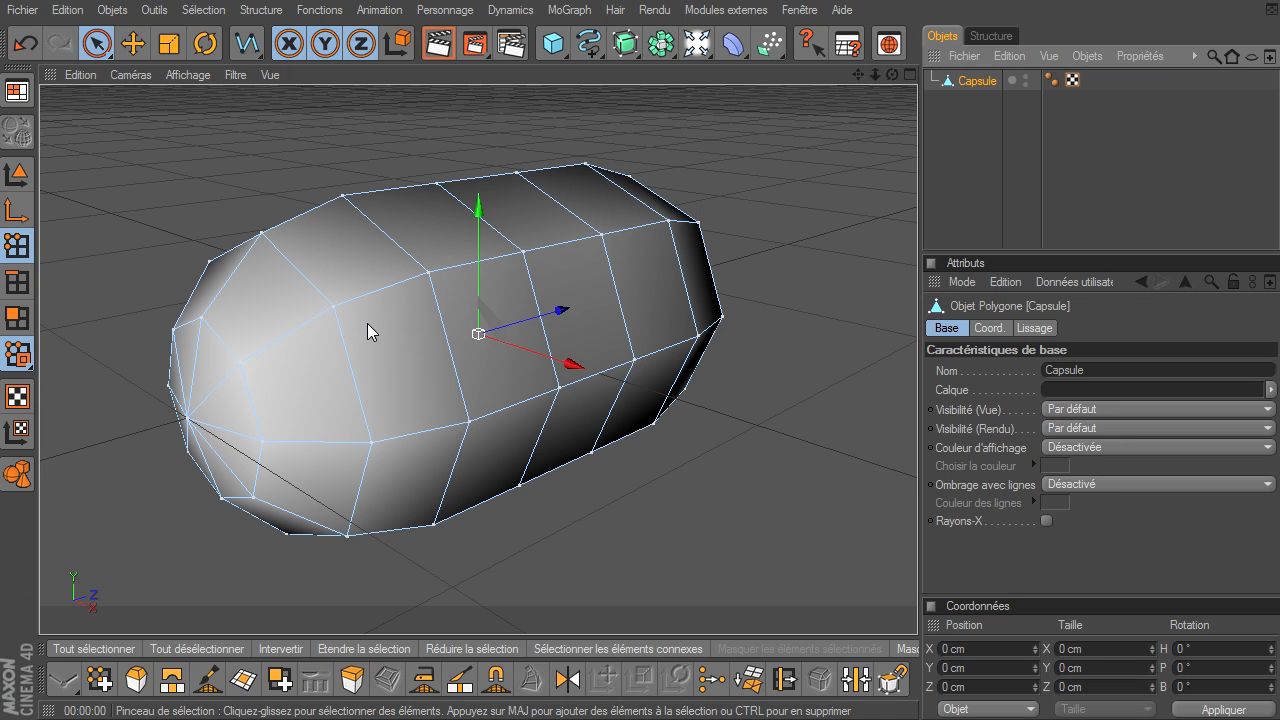
pyautogui.moveTo(625, 43); pyautogui.dragTo(703, 150)
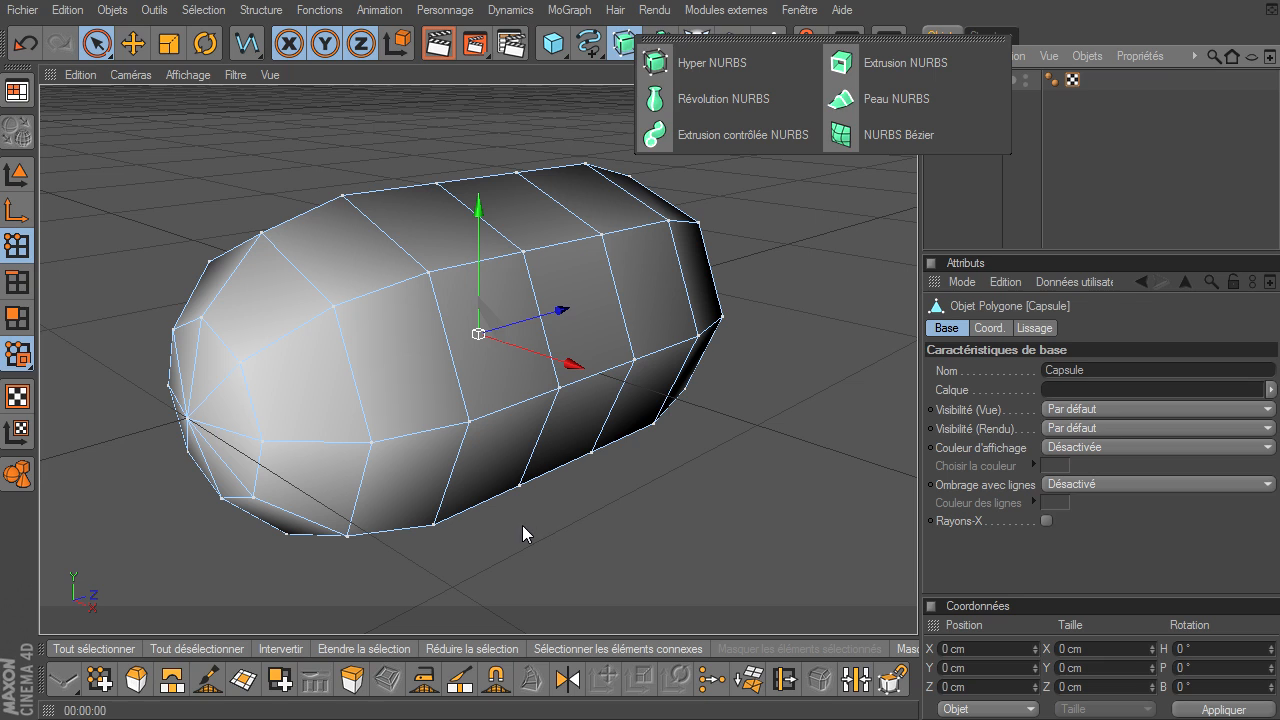
pyautogui.click(759, 543)
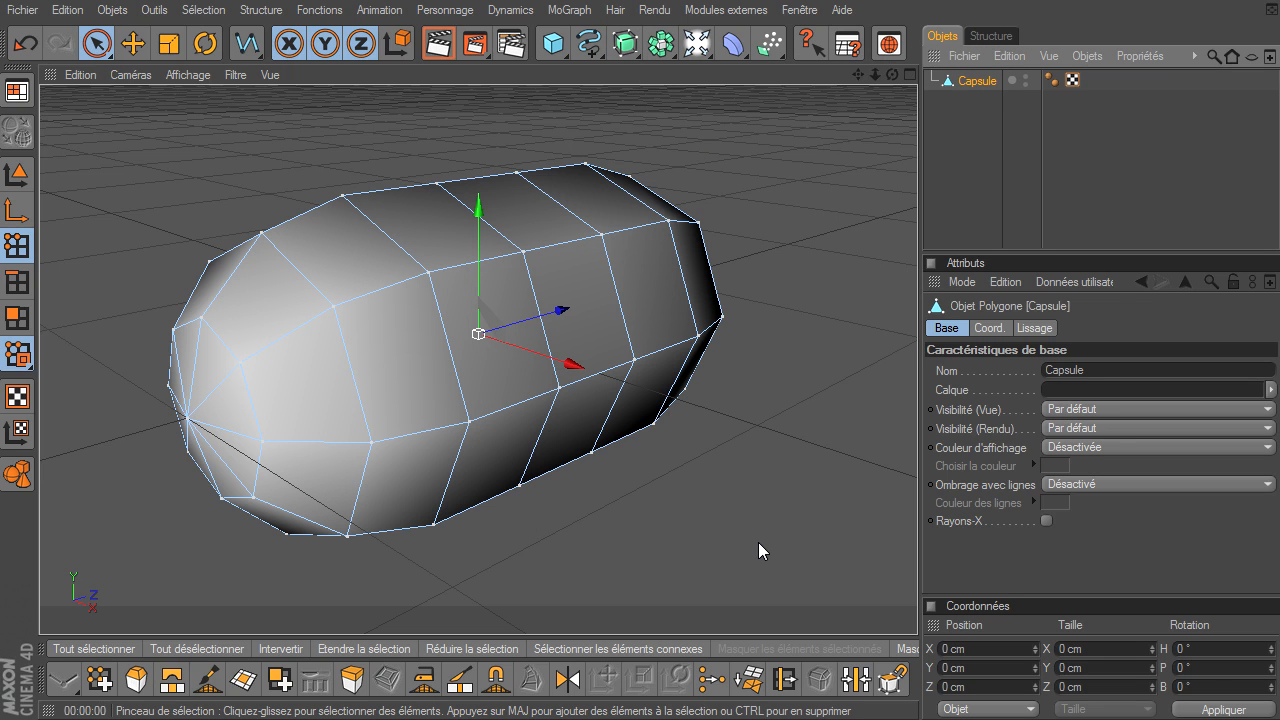
# Select all edges of the capsule mesh and convert them into a spline
pyautogui.click(16, 283)
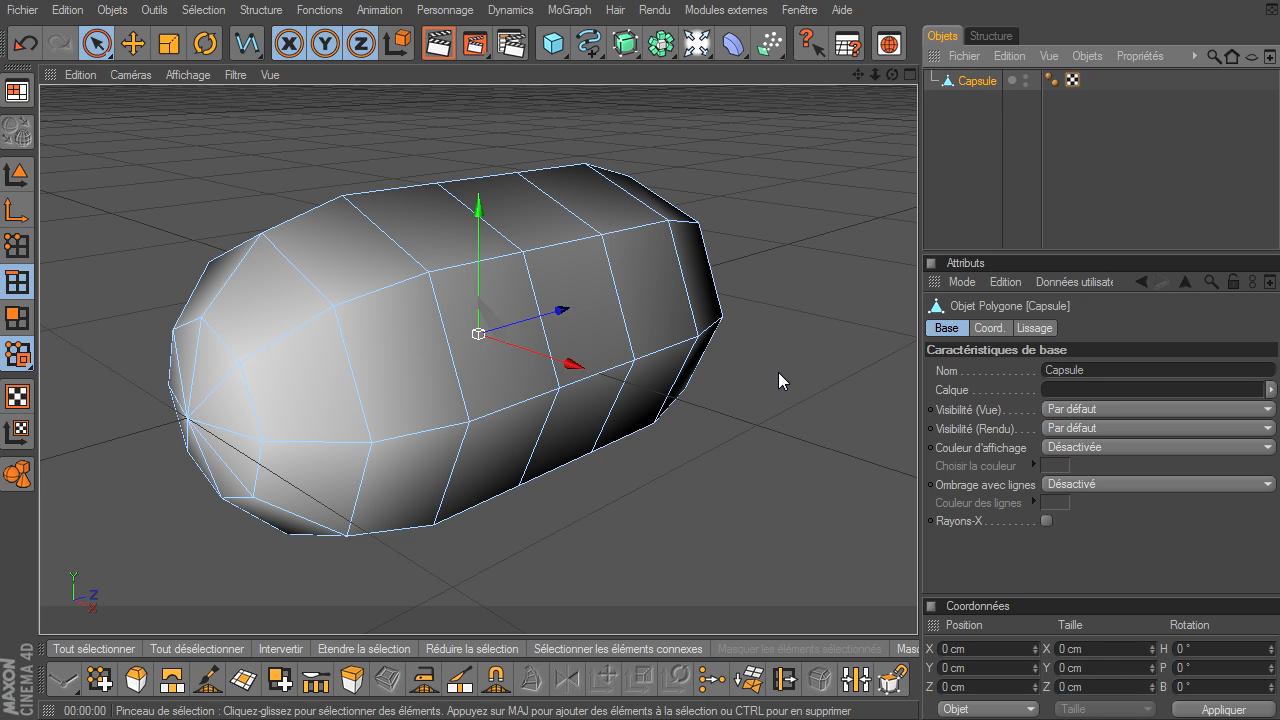
pyautogui.hotkey('ctrl', 'a')
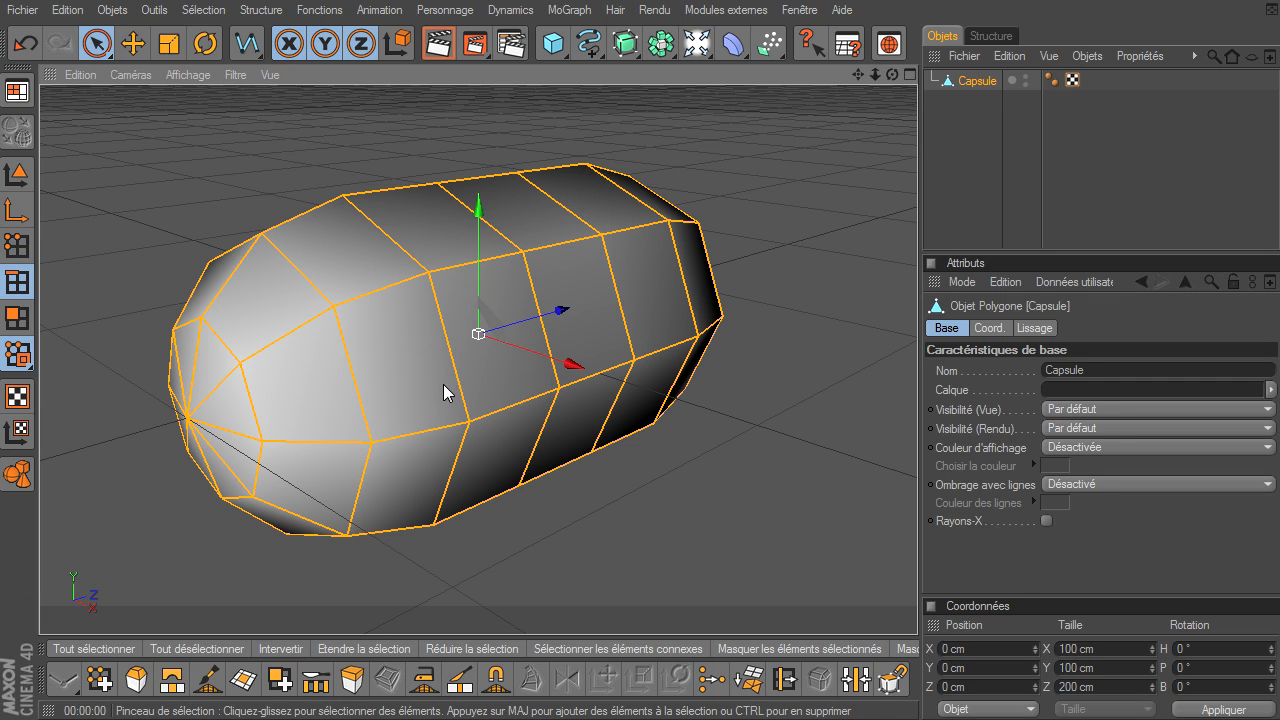
pyautogui.click(261, 10)
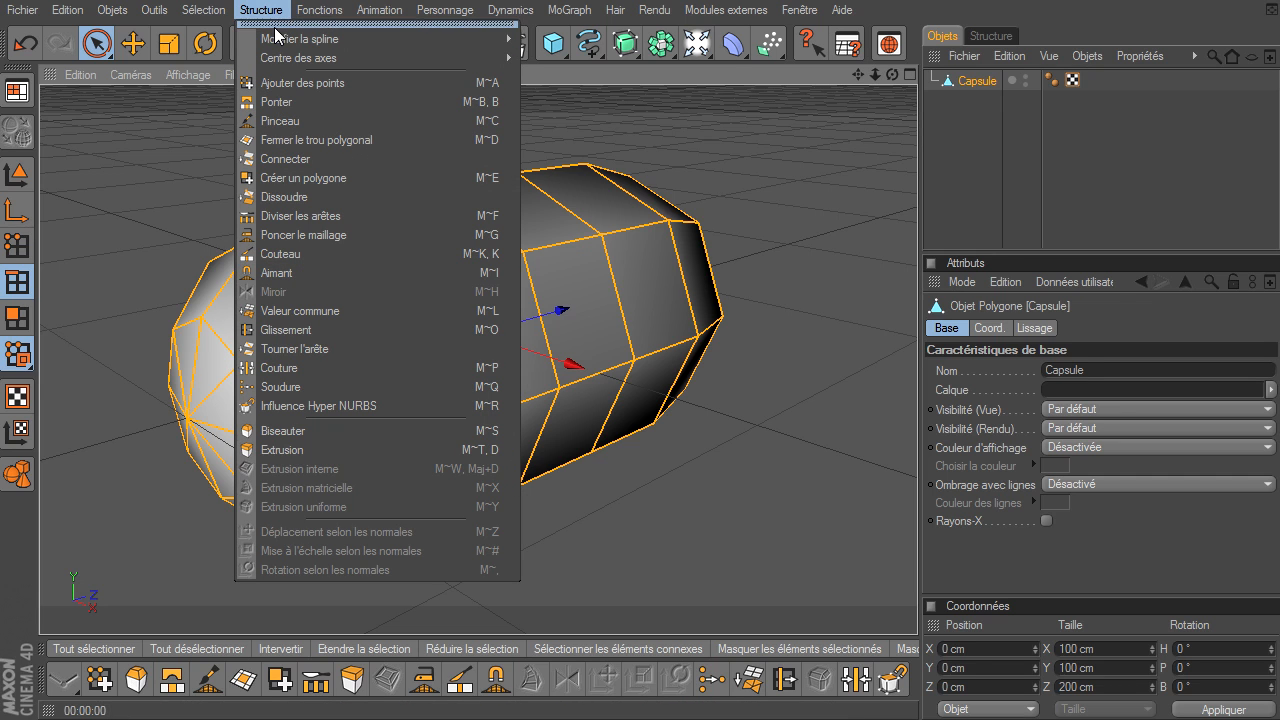
pyautogui.moveTo(280, 39)
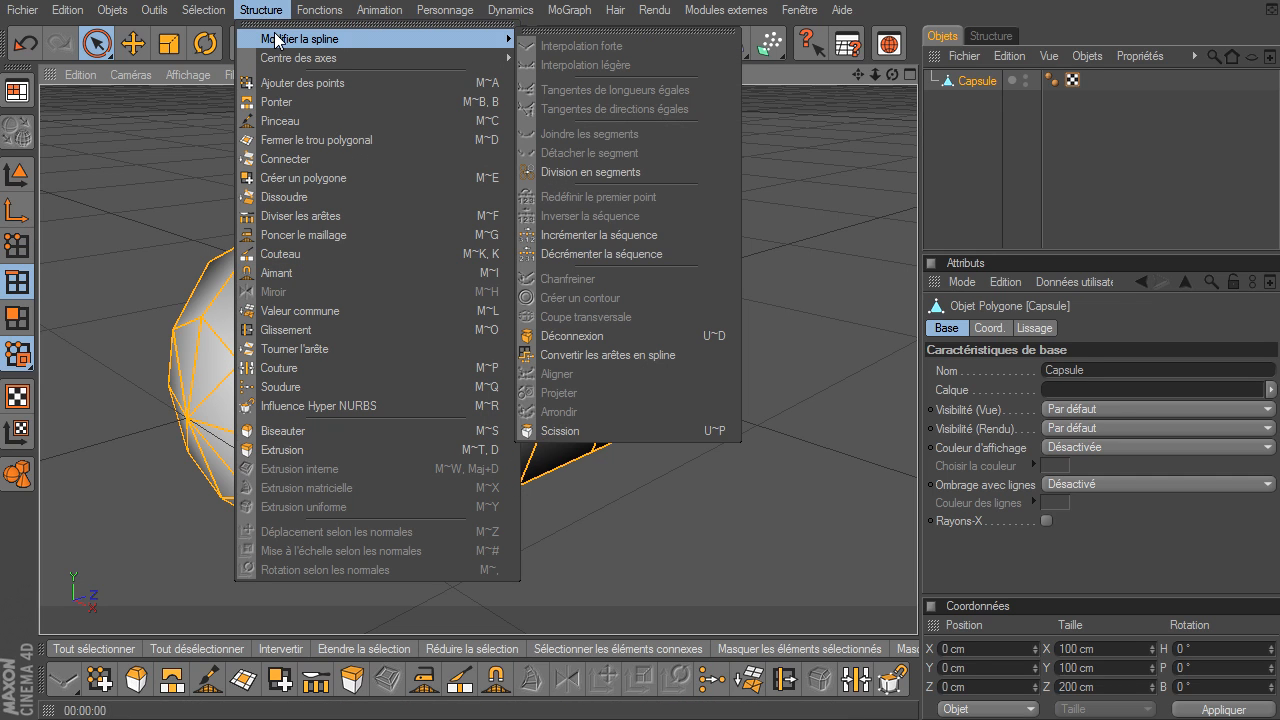
pyautogui.click(635, 356)
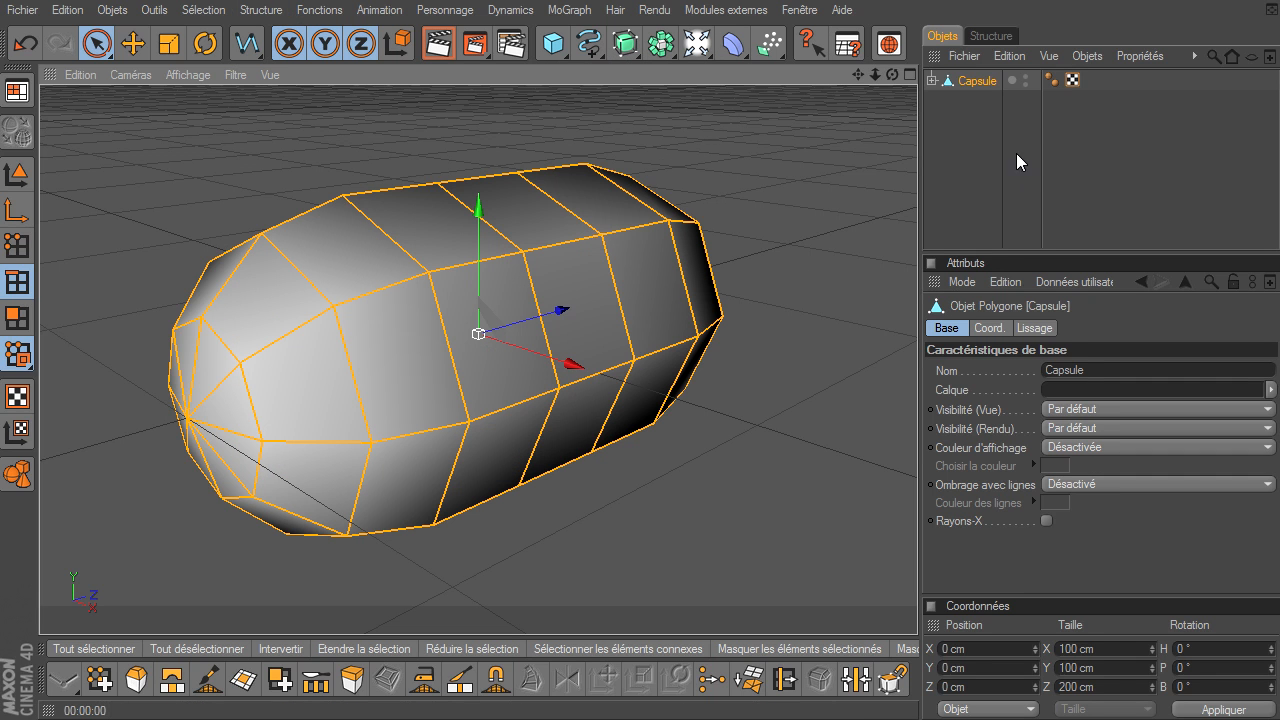
# Move the extracted spline out of the capsule's hierarchy and delete the capsule mesh
pyautogui.click(932, 80)
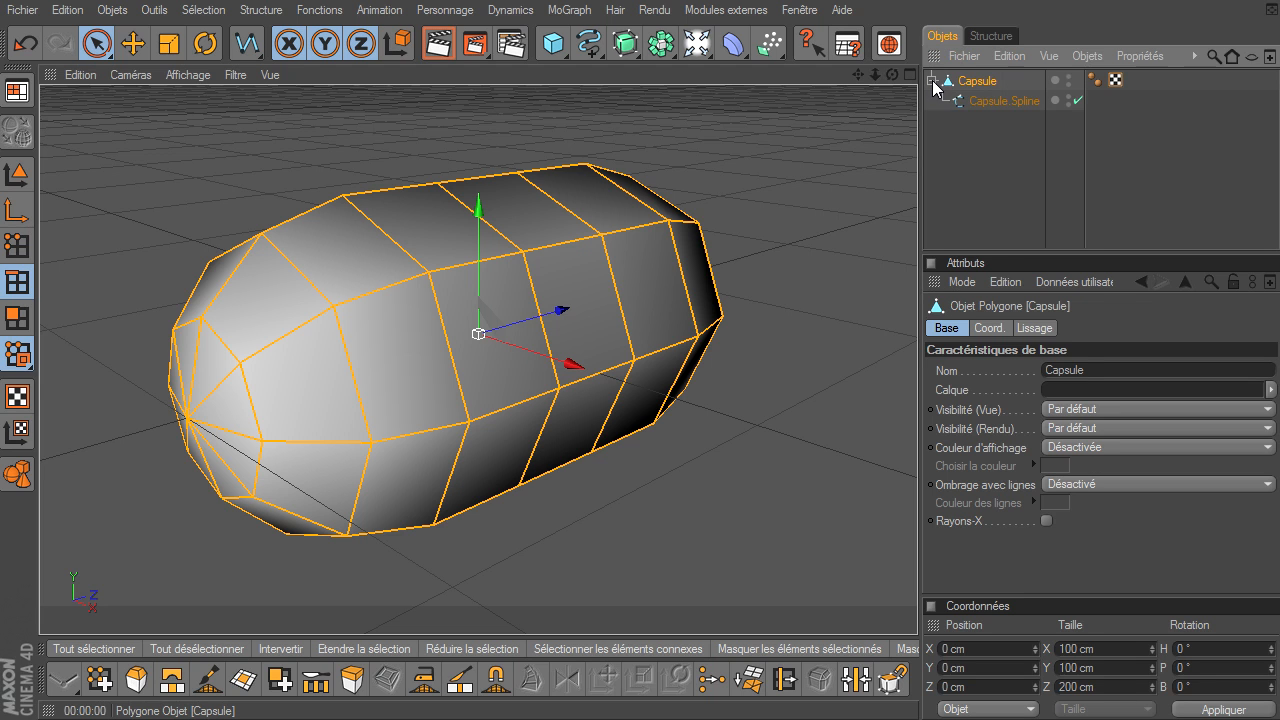
pyautogui.click(982, 101)
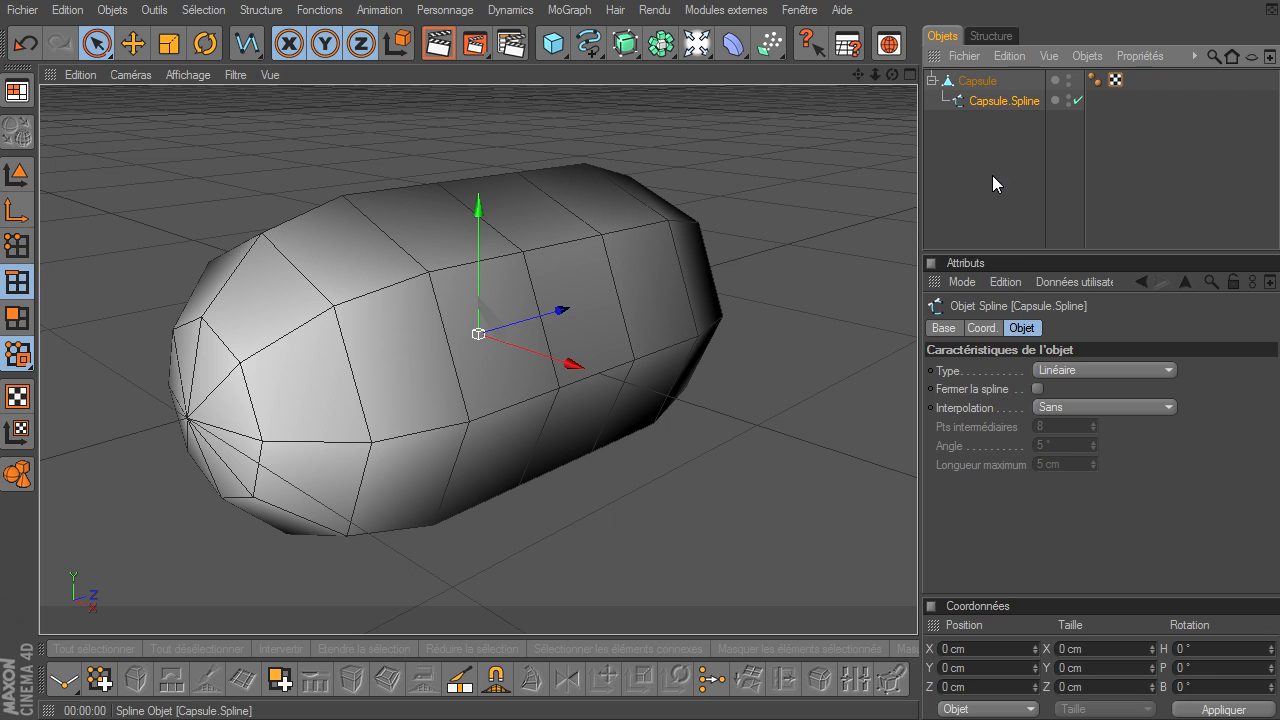
pyautogui.click(992, 84)
pyautogui.press('Delete')
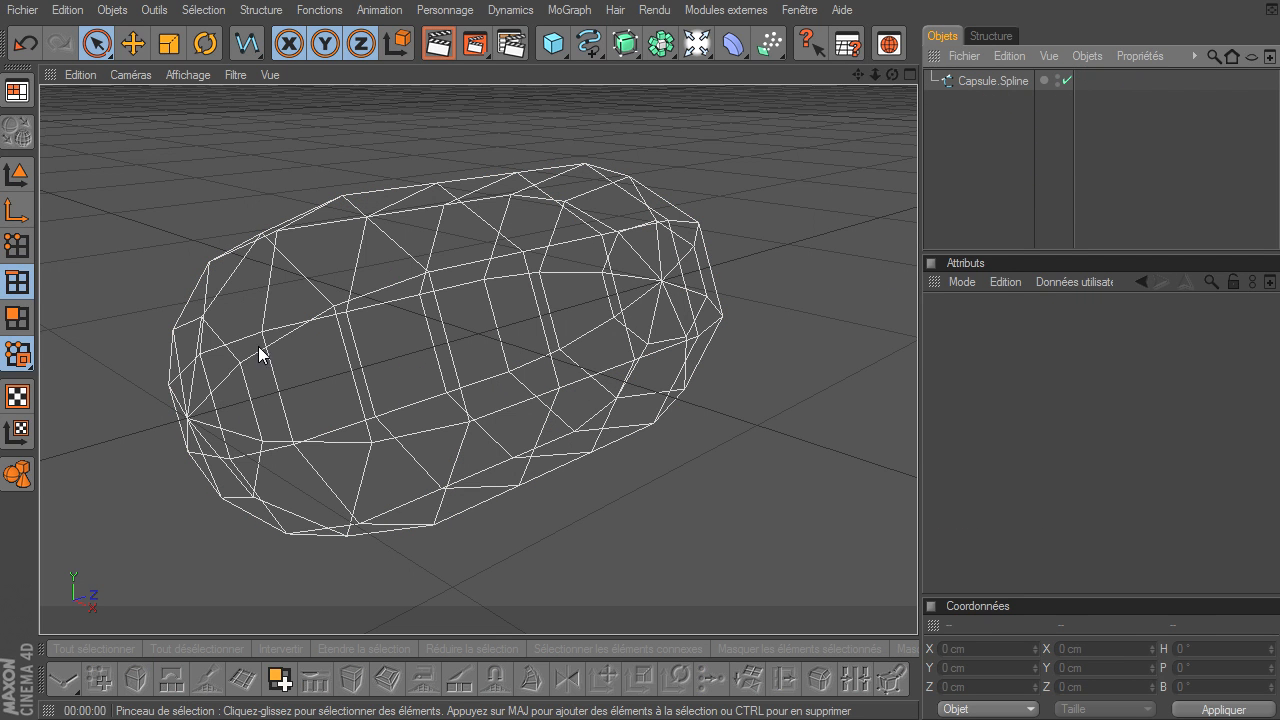
# Inspect the extracted spline's points, picking one on its upper side, and return to model mode
pyautogui.click(992, 81)
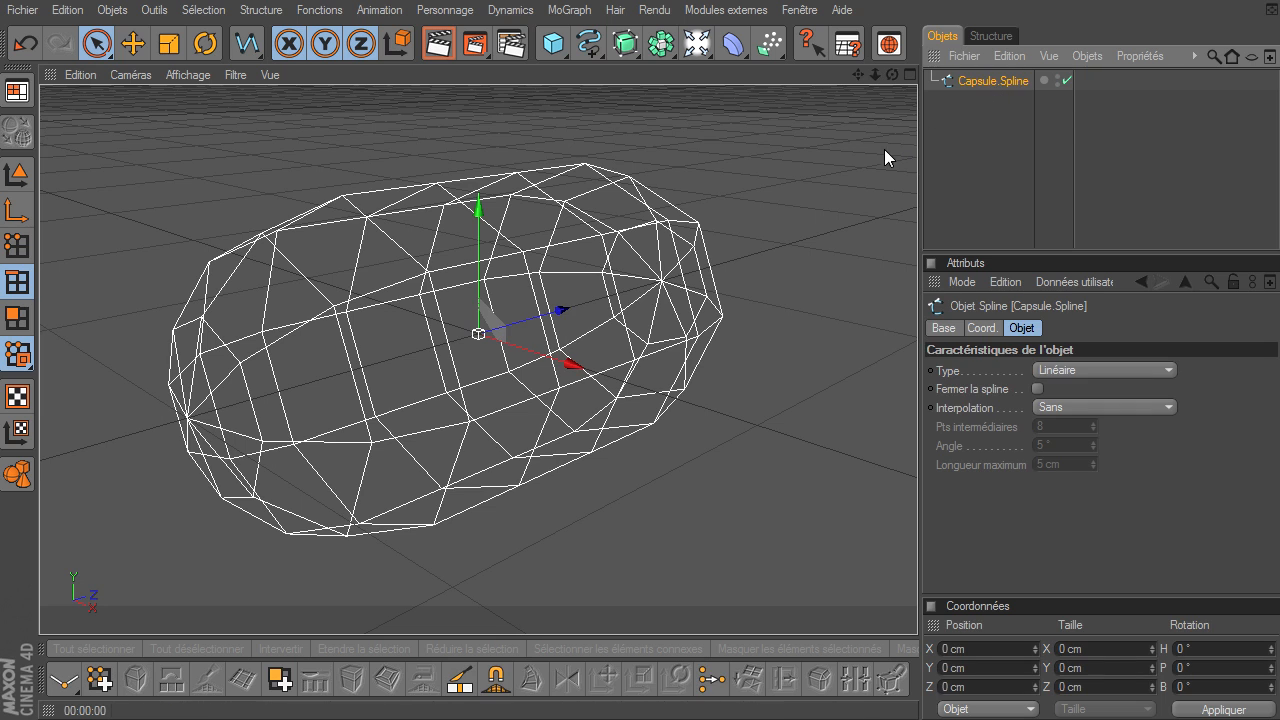
pyautogui.click(20, 245)
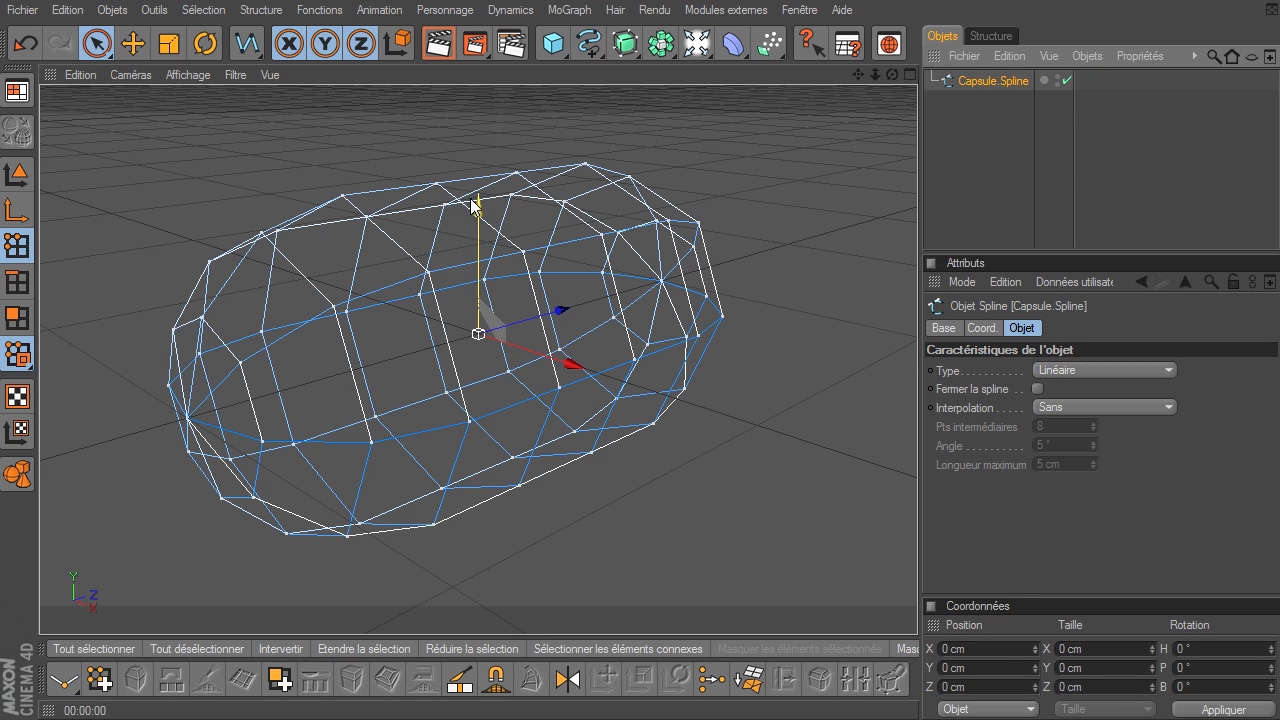
pyautogui.click(341, 198)
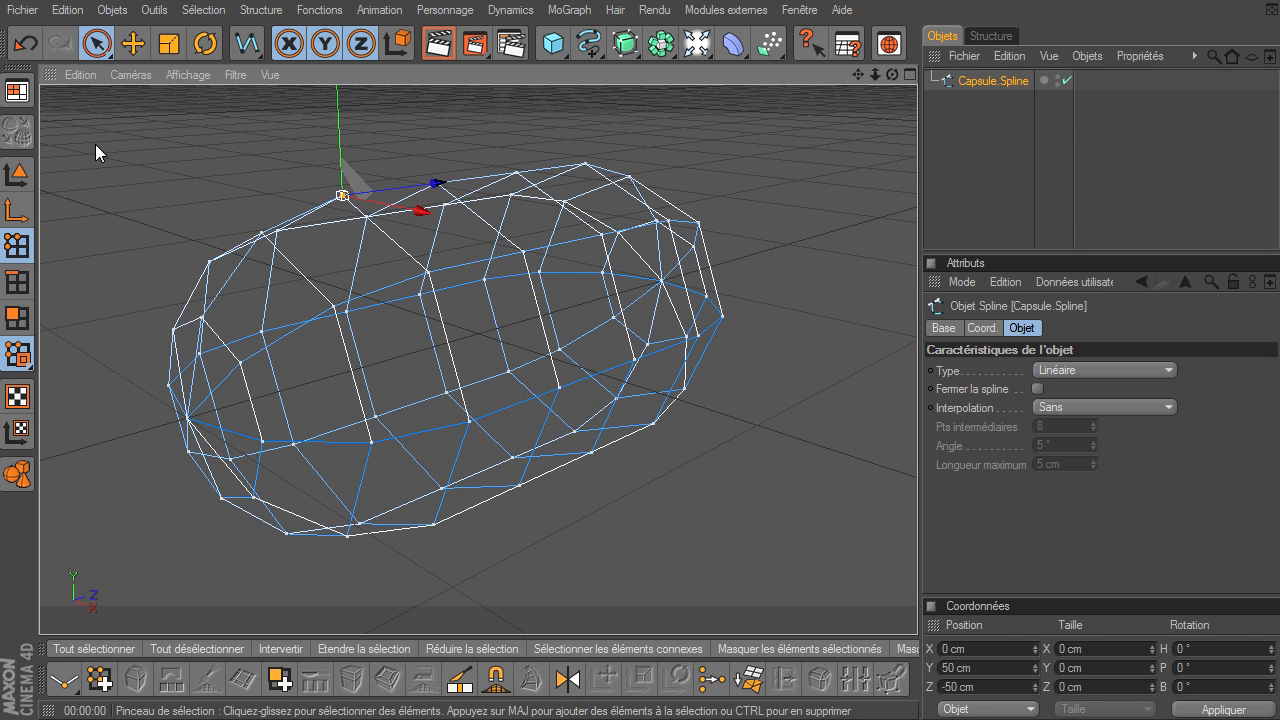
pyautogui.click(17, 174)
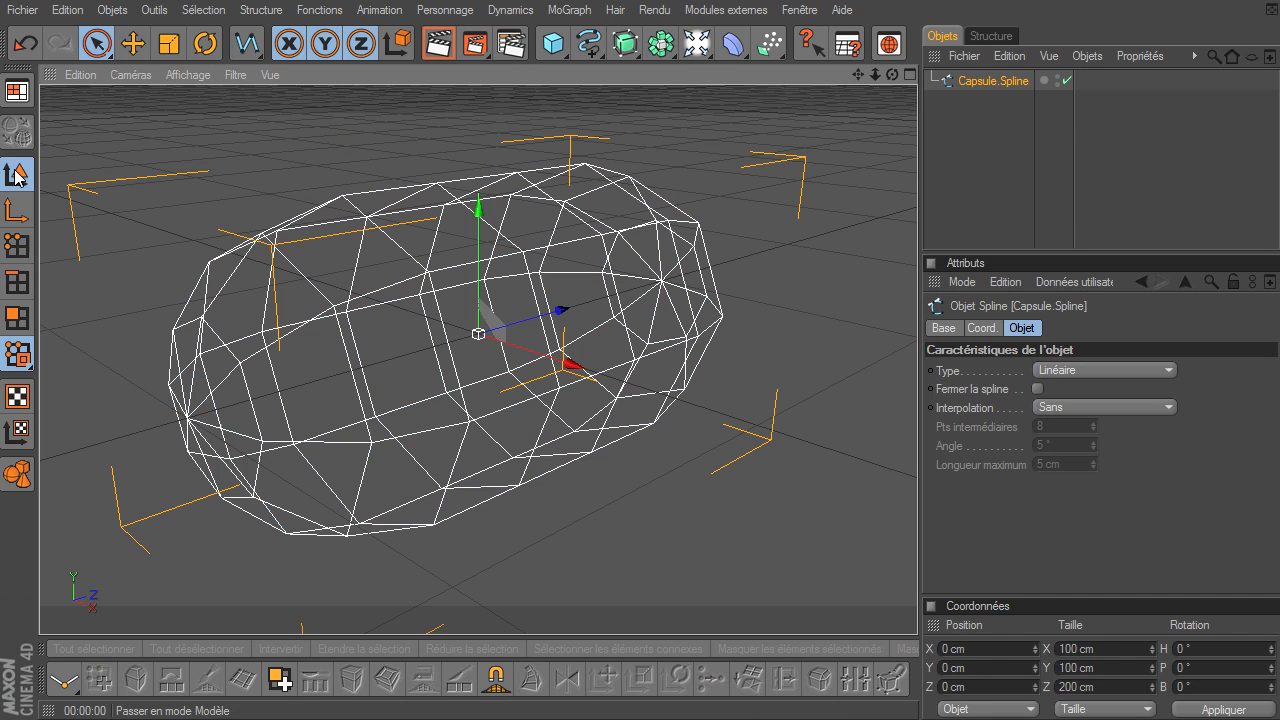
pyautogui.click(1031, 145)
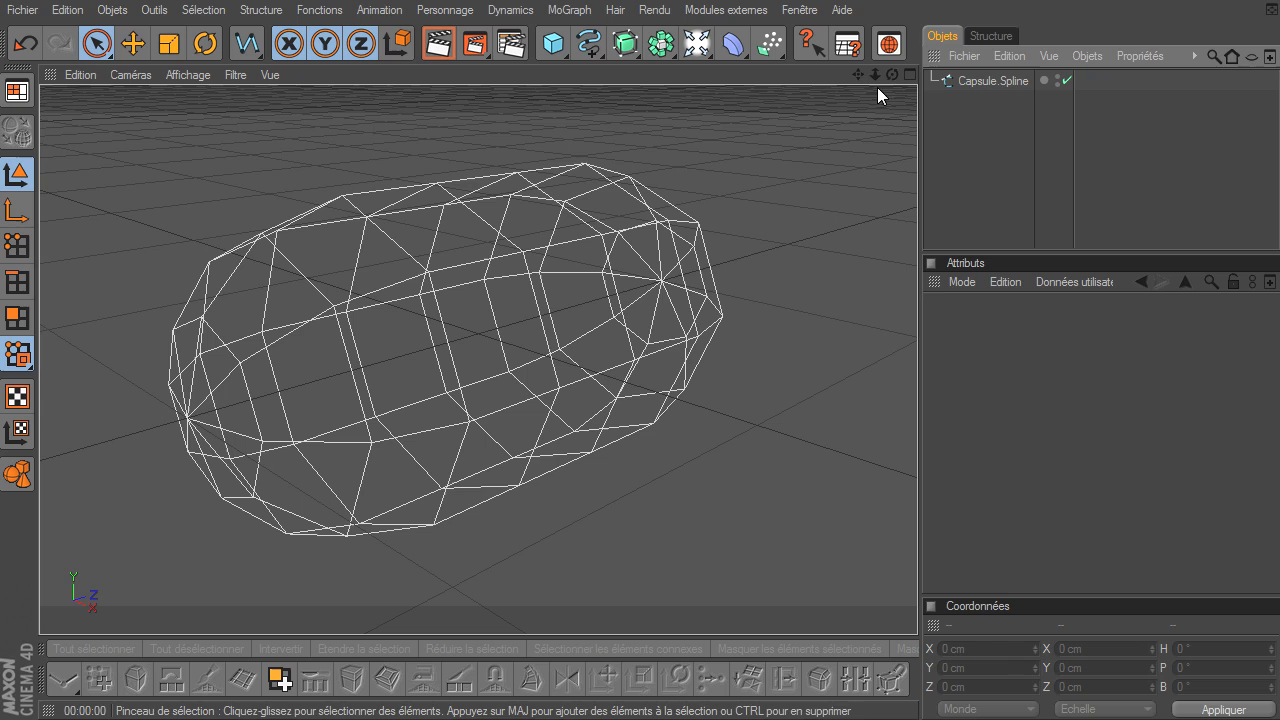
# Round the capsule spline by setting its type to Cubique and its interpolation to Naturelle
pyautogui.click(993, 82)
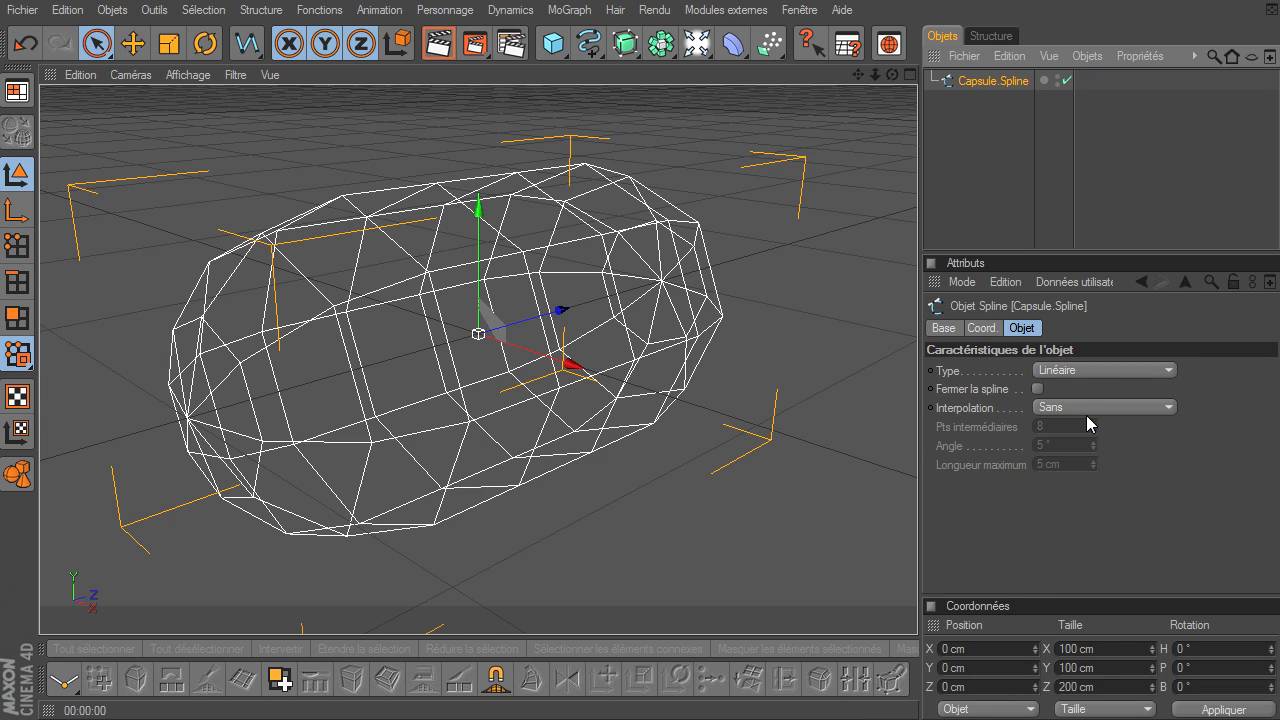
pyautogui.click(1091, 372)
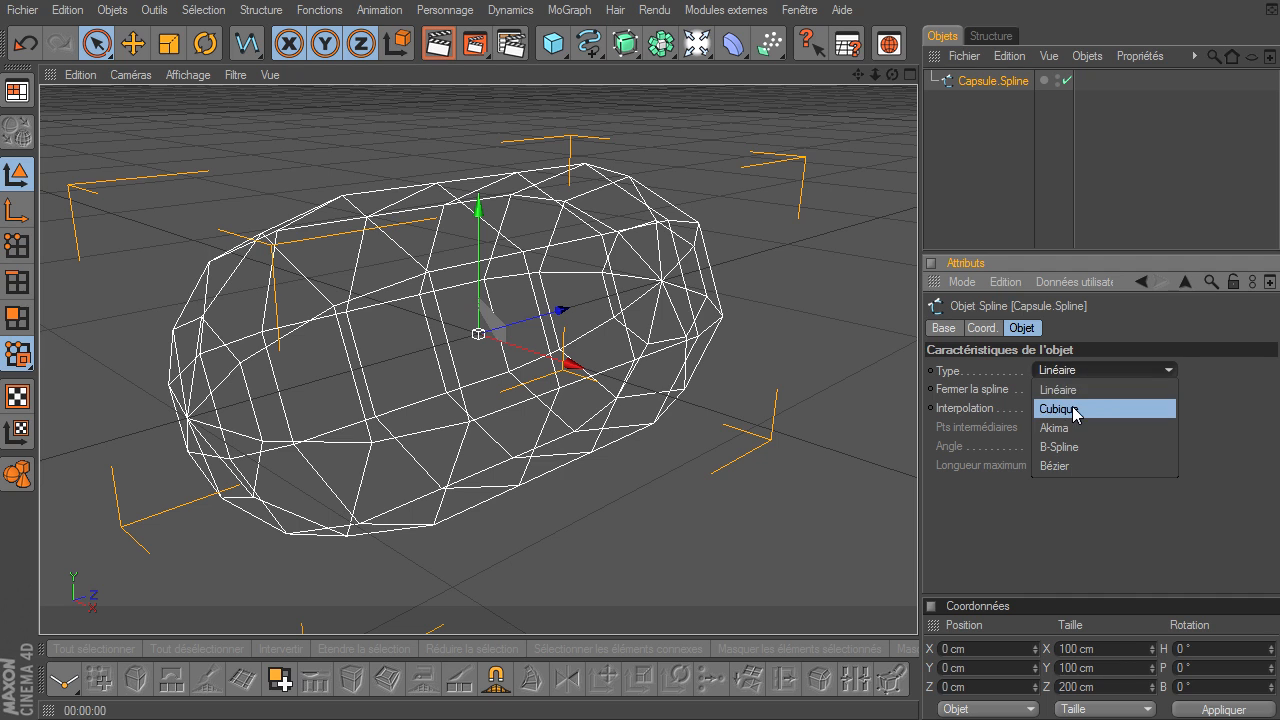
pyautogui.click(1074, 410)
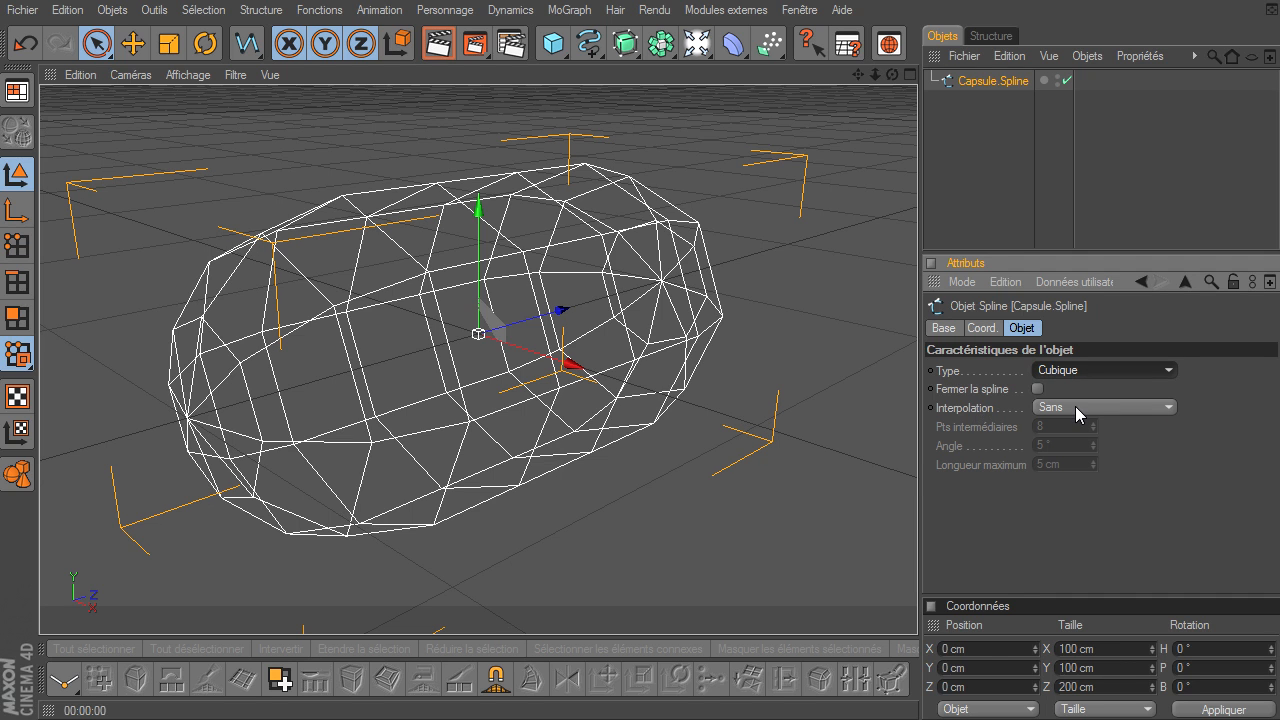
pyautogui.click(1075, 406)
pyautogui.click(1064, 445)
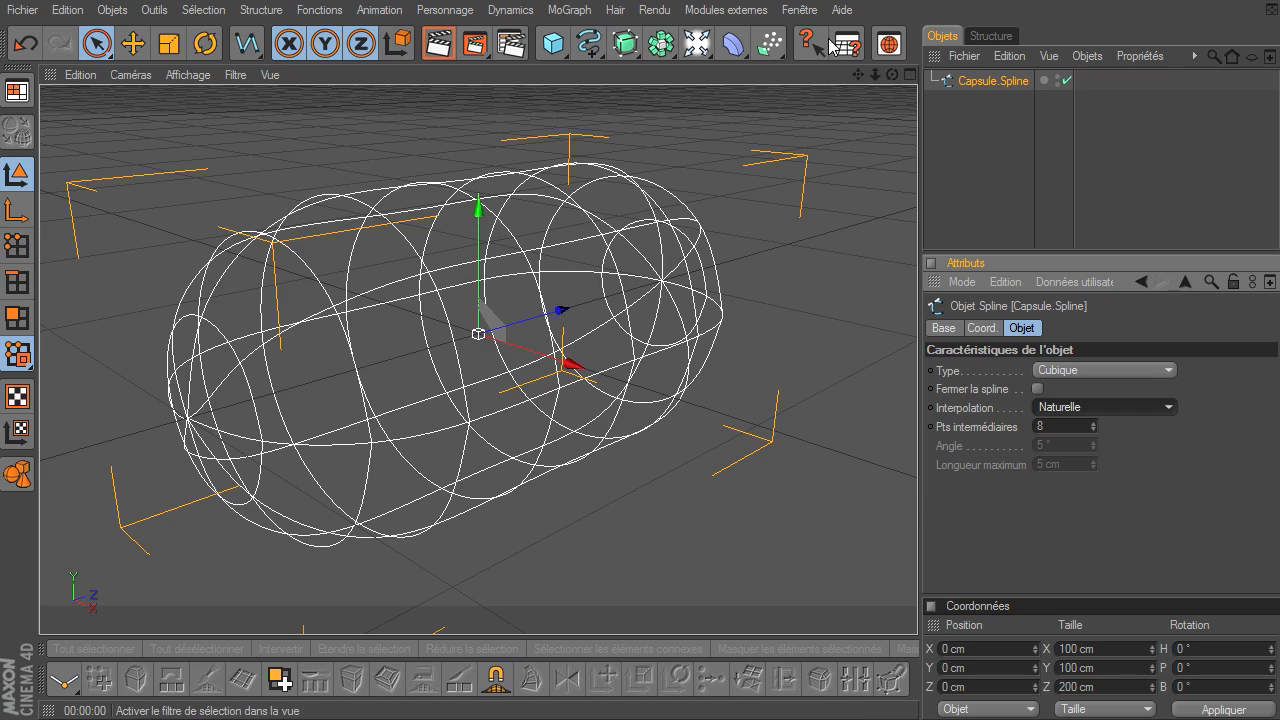
pyautogui.moveTo(893, 80); pyautogui.dragTo(917, 495)
# Add a circle spline with a radius of 2 cm as the tube profile
pyautogui.moveTo(589, 43); pyautogui.dragTo(677, 126)
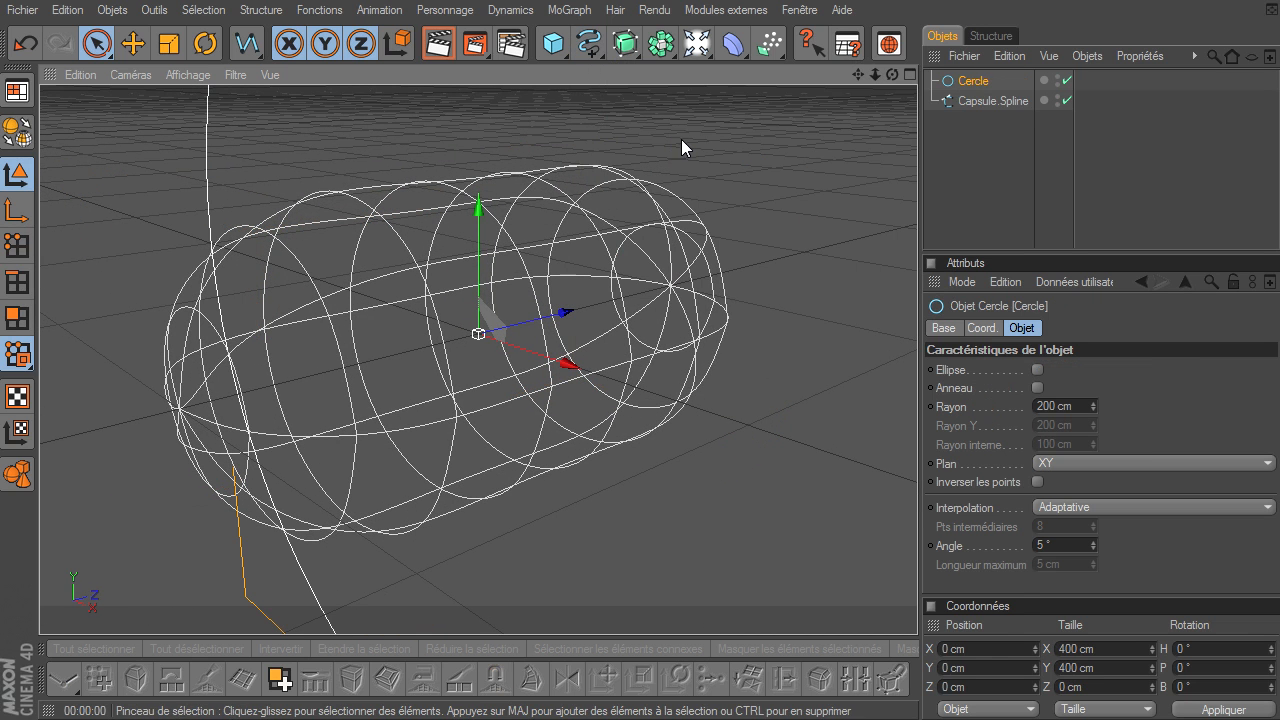
pyautogui.click(1071, 407)
pyautogui.press('Return')
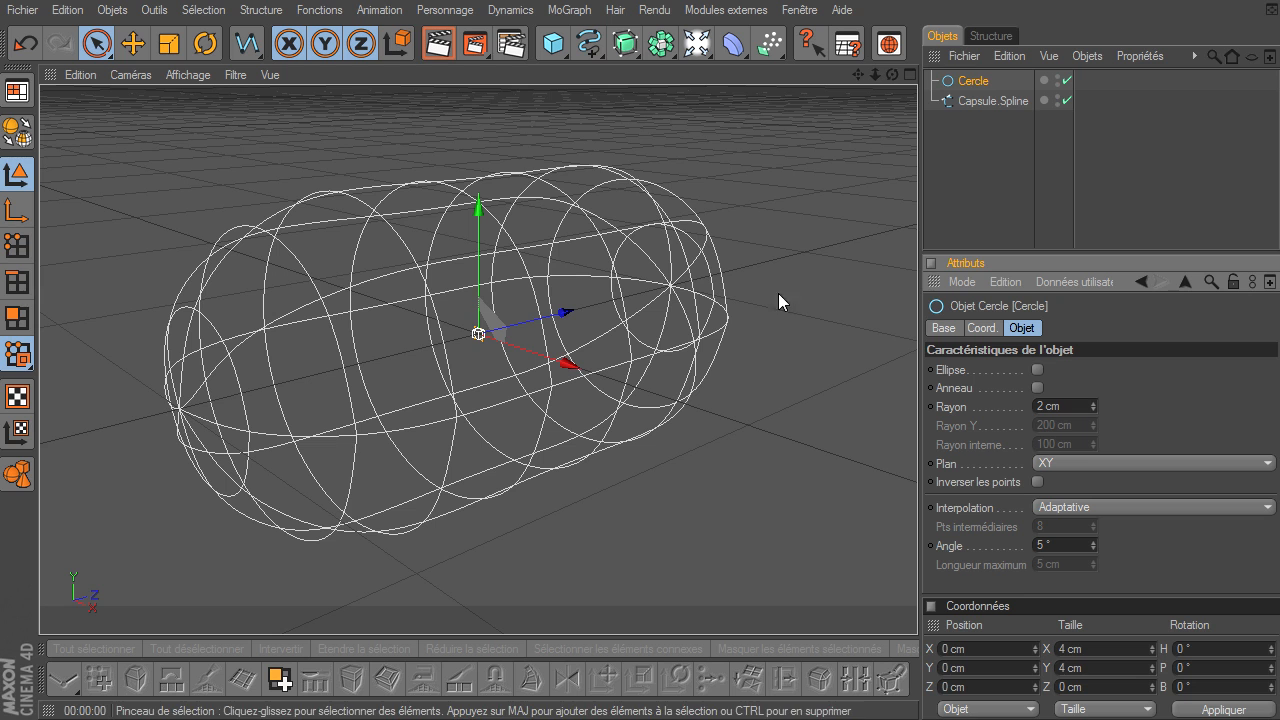
# Add an Extrusion contrôlée NURBS and nest the circle and the capsule spline inside it, with the circle first
pyautogui.moveTo(625, 43); pyautogui.dragTo(694, 131)
pyautogui.moveTo(965, 152); pyautogui.dragTo(998, 79)
pyautogui.click(990, 154)
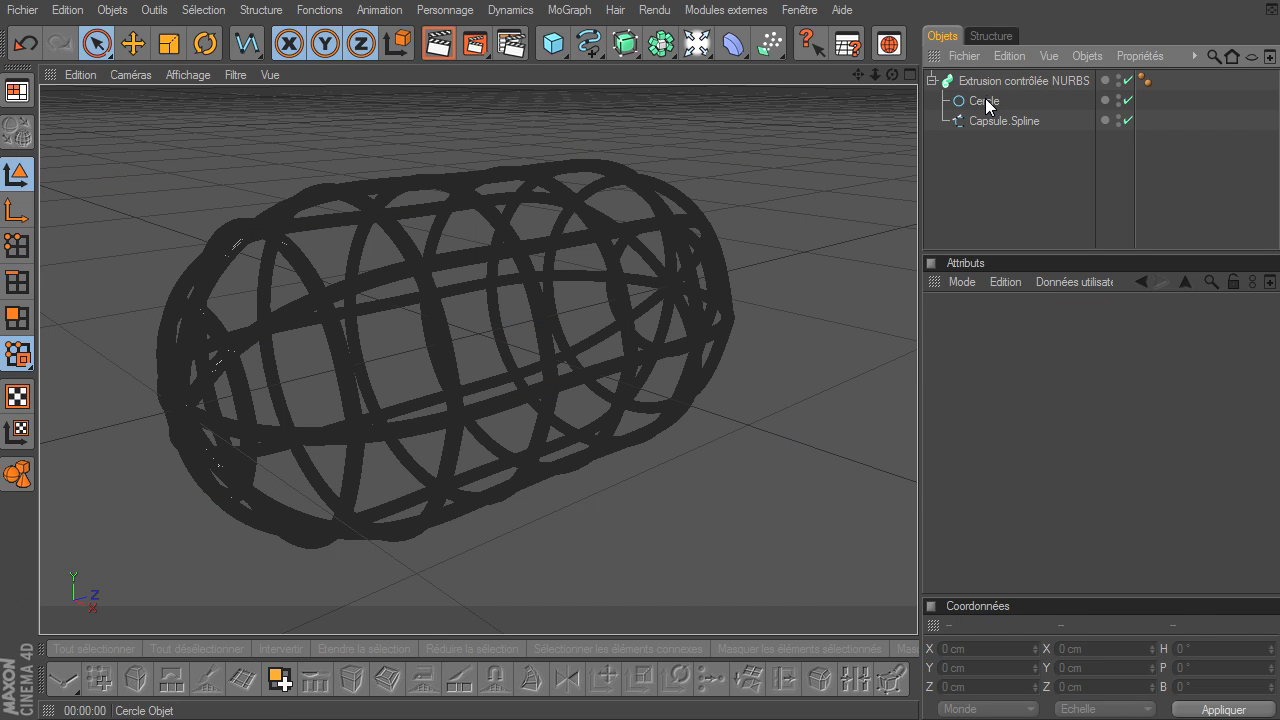
# Reduce the circle profile's radius to thin the frame's tubes and render the active view
pyautogui.click(985, 100)
pyautogui.click(1072, 408)
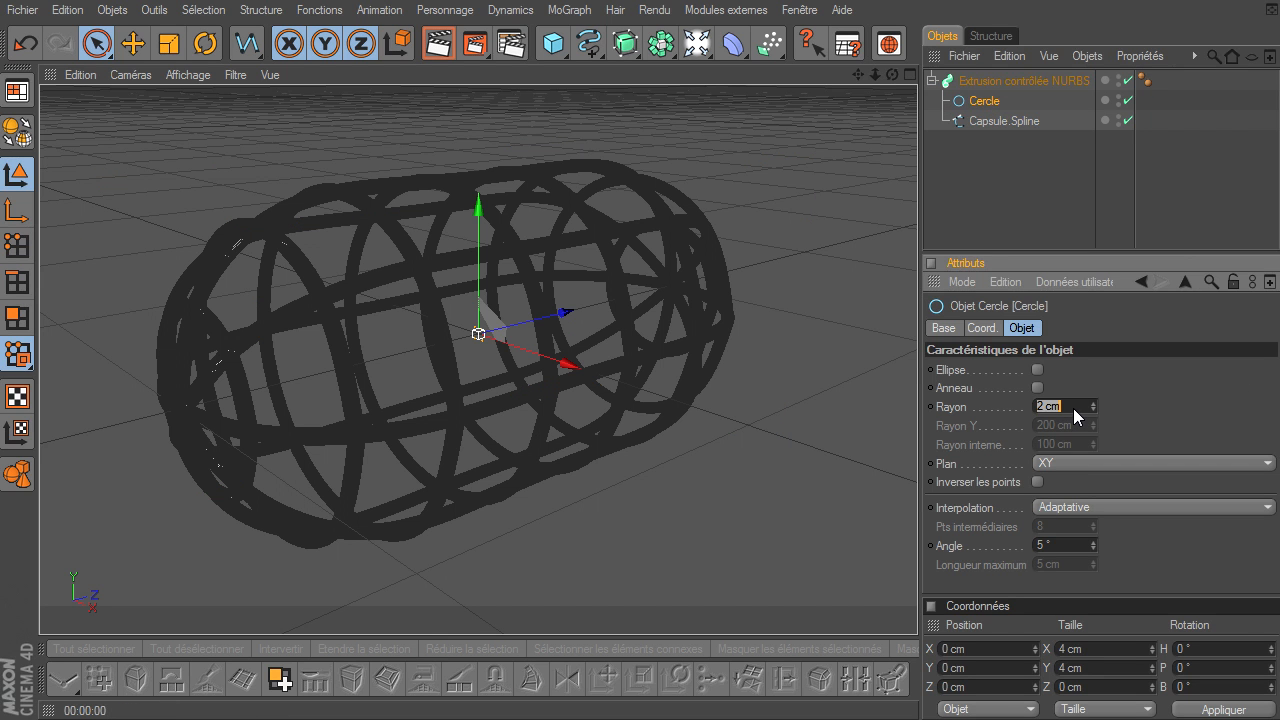
pyautogui.press('Return')
pyautogui.click(982, 201)
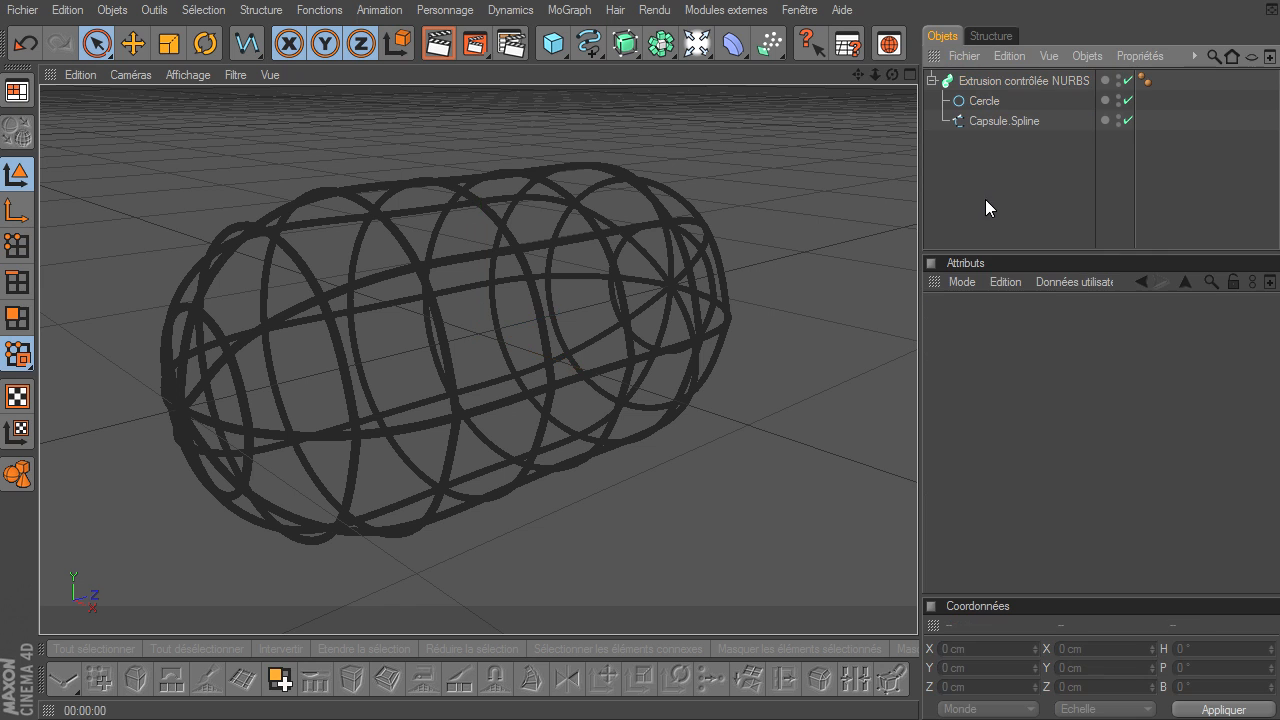
pyautogui.click(436, 46)
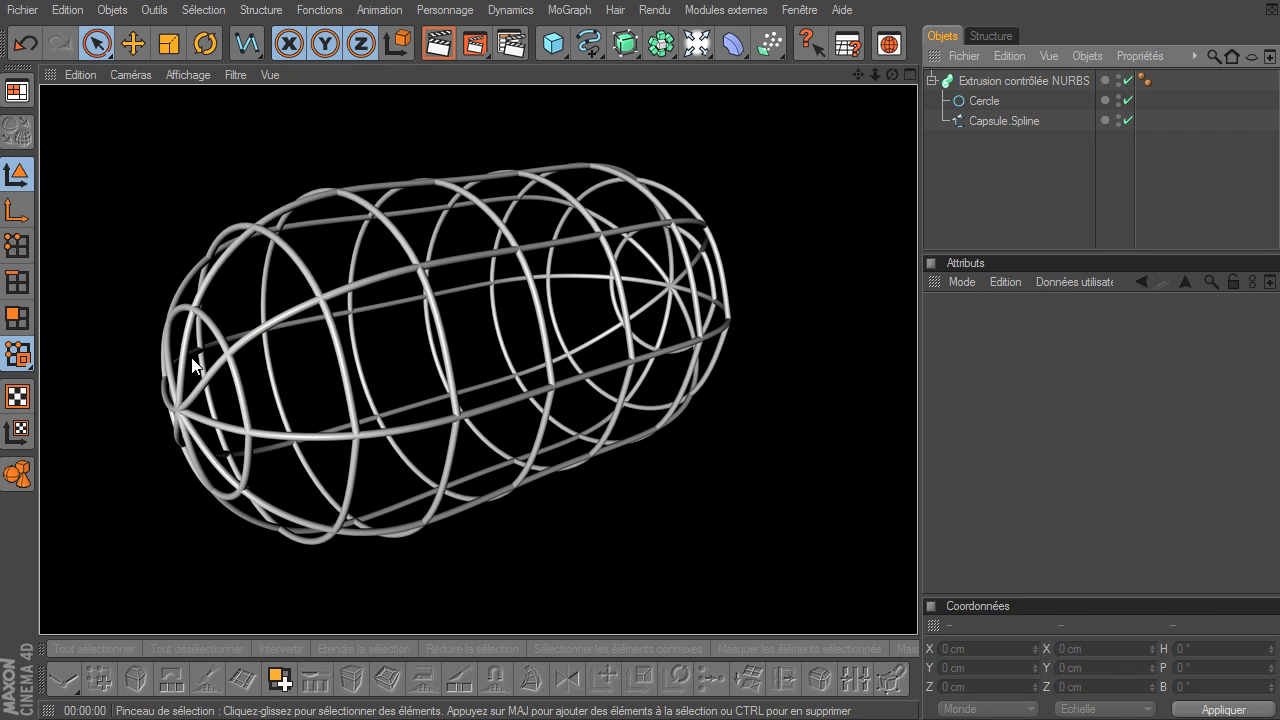
pyautogui.moveTo(892, 73); pyautogui.dragTo(860, 380)
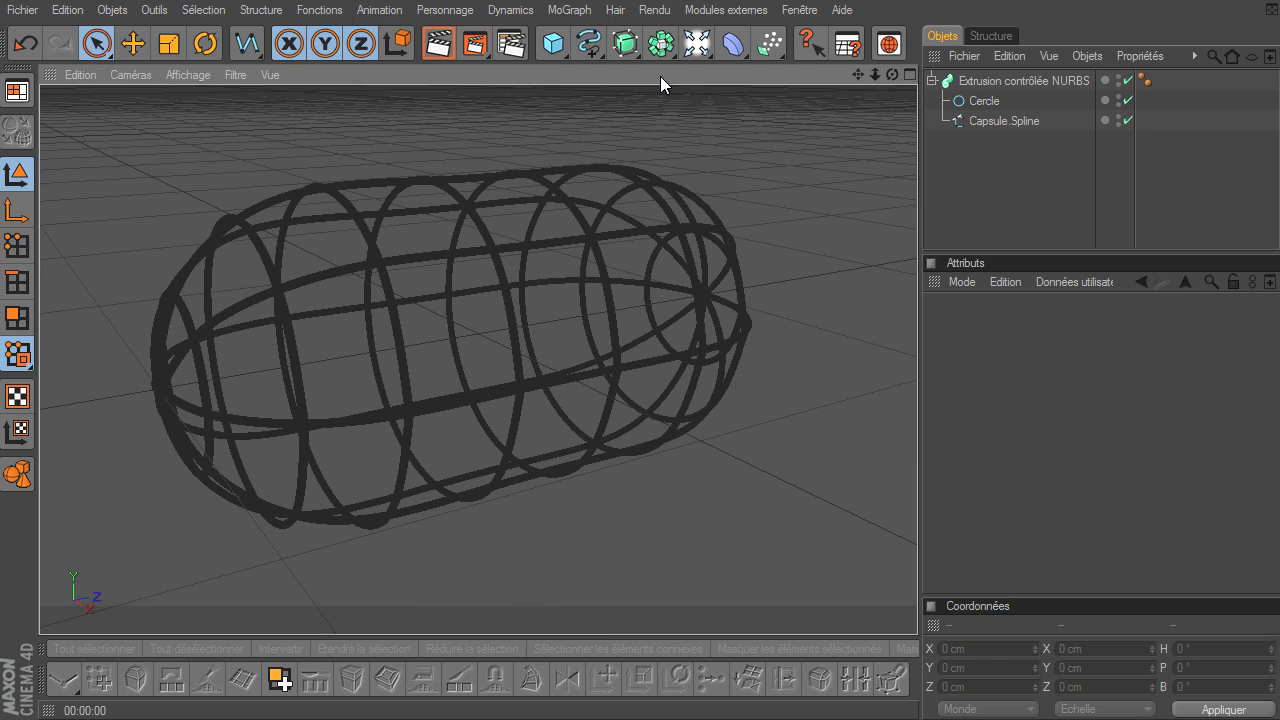
# Add a new capsule primitive and orient it along +Z to line up with the tube frame
pyautogui.moveTo(553, 43); pyautogui.dragTo(627, 135)
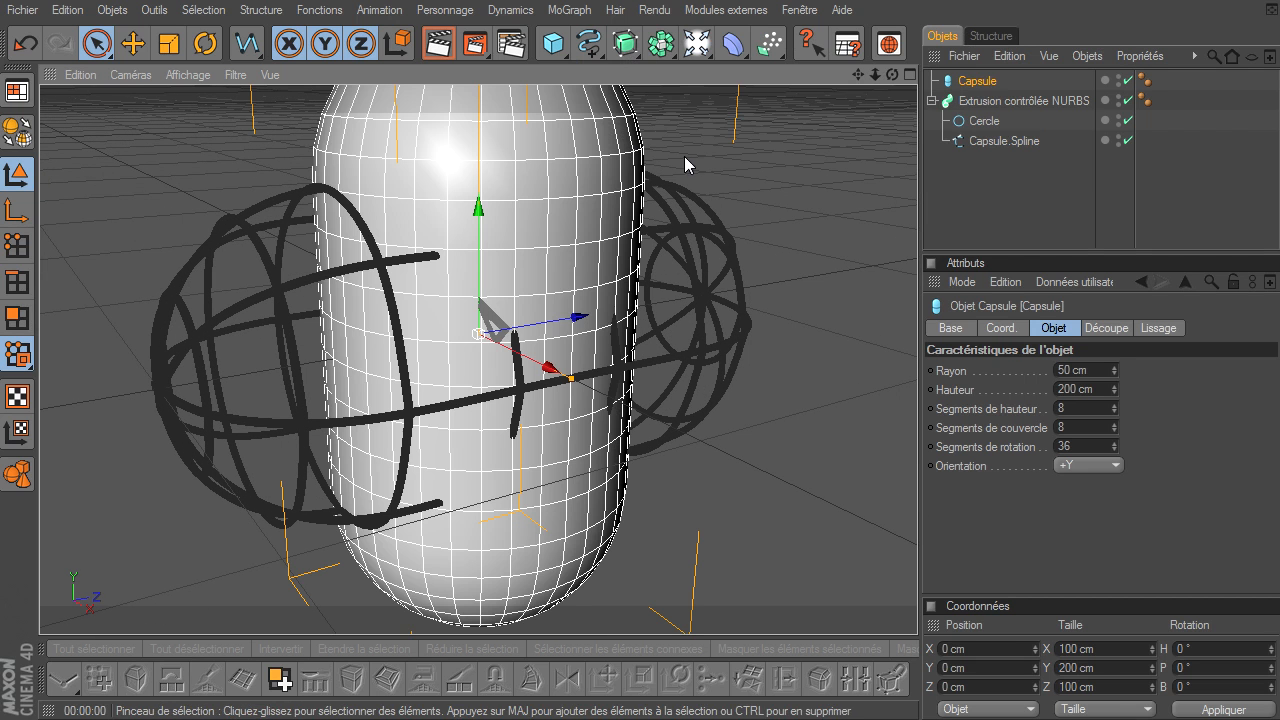
pyautogui.click(1072, 468)
pyautogui.click(1085, 558)
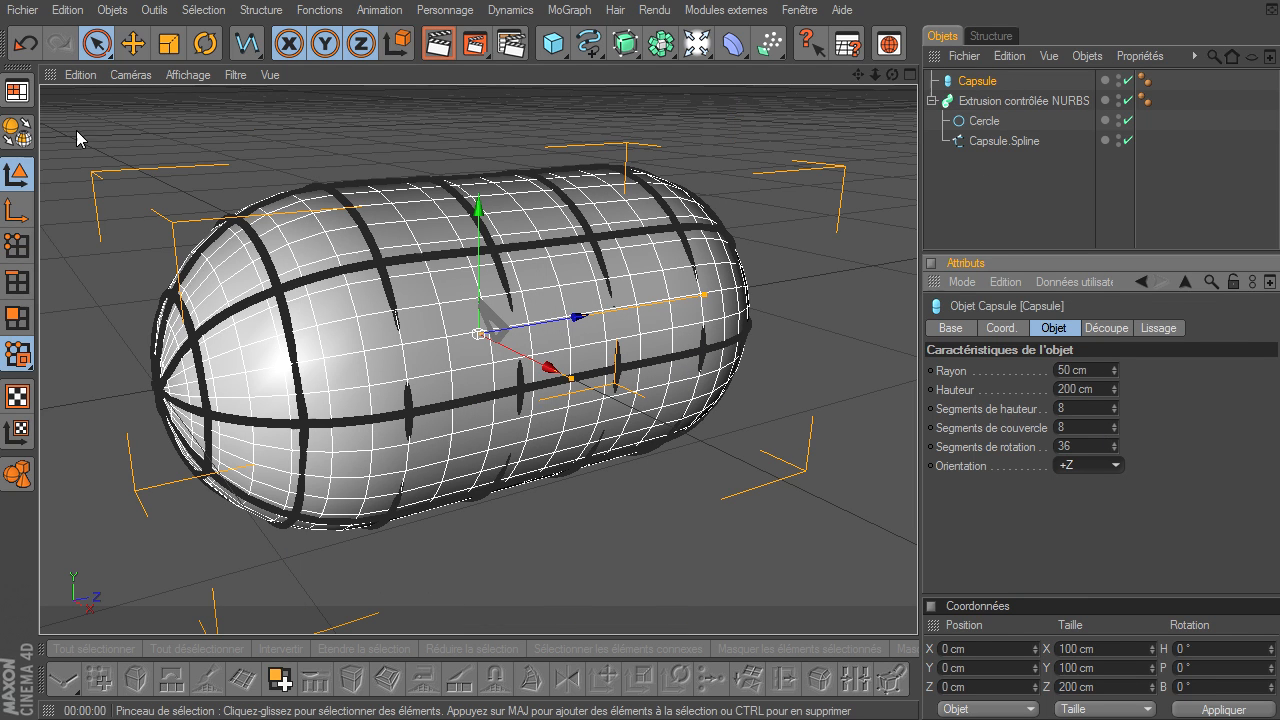
# Scale the new capsule uniformly down to about 97.3 × 97.3 × 194.6 cm so it sits inside the frame
pyautogui.click(169, 43)
pyautogui.moveTo(481, 343); pyautogui.dragTo(917, 495)
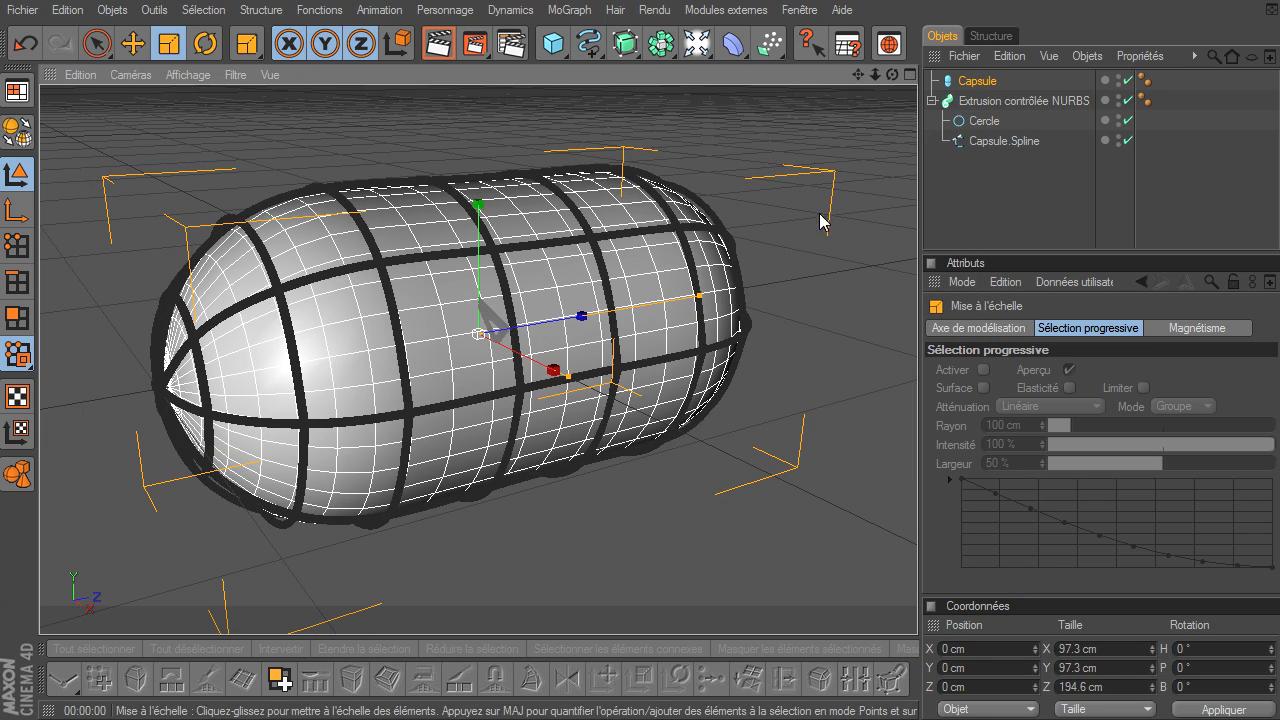
pyautogui.click(978, 192)
# Render the active view and examine the framed capsule from different angles
pyautogui.moveTo(886, 76); pyautogui.dragTo(463, 22)
pyautogui.click(438, 43)
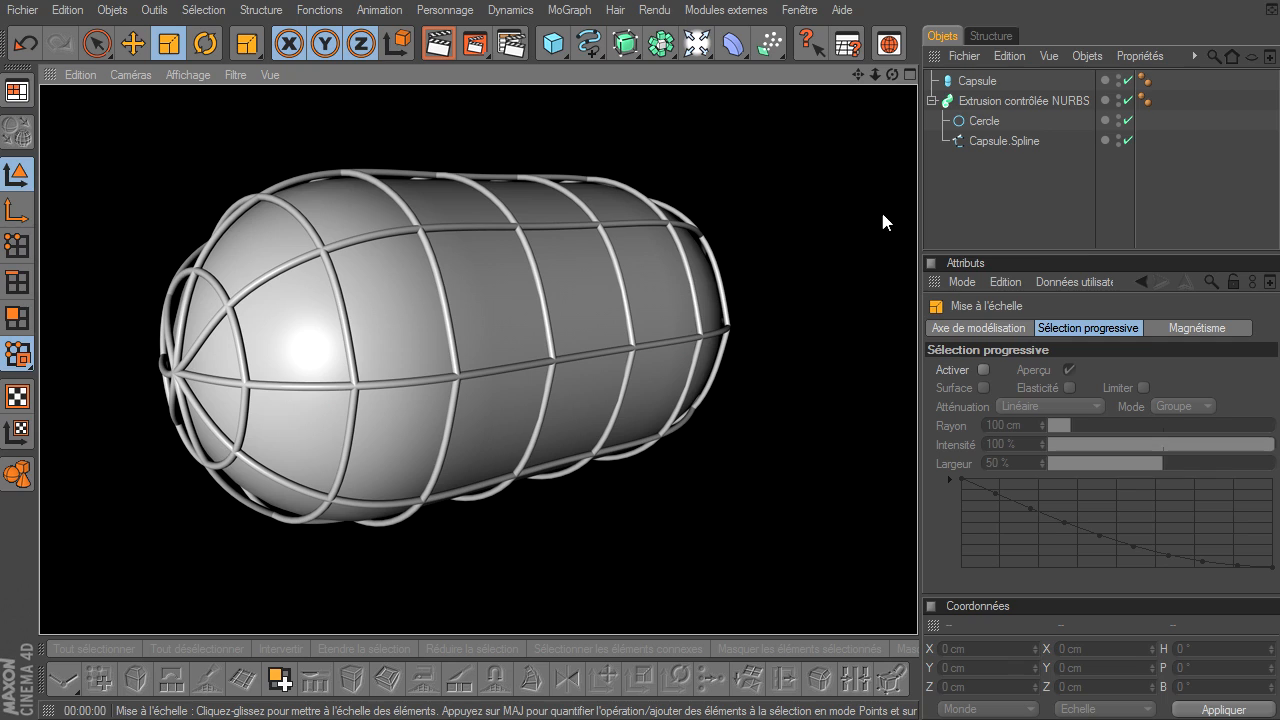
pyautogui.moveTo(895, 75); pyautogui.dragTo(1163, 193)
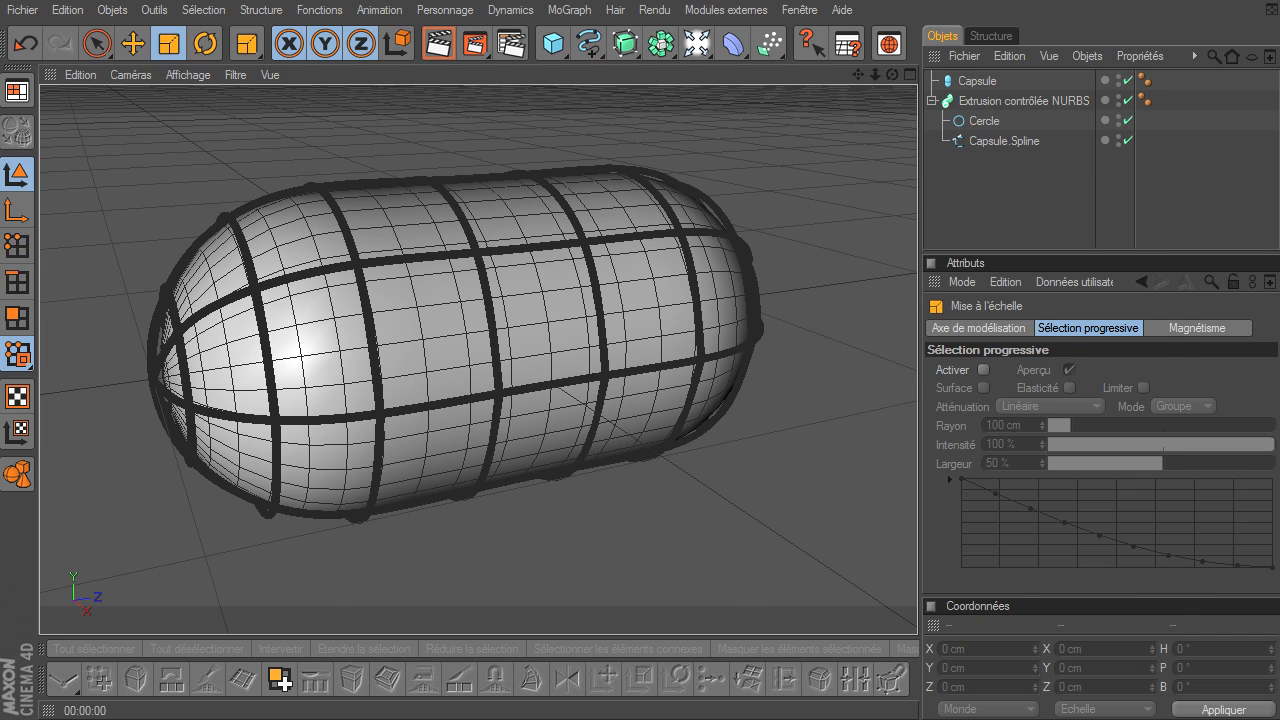
# Switch to XnView to view the reference image marksist_04.jpg
pyautogui.hotkey('alt', 'Tab')
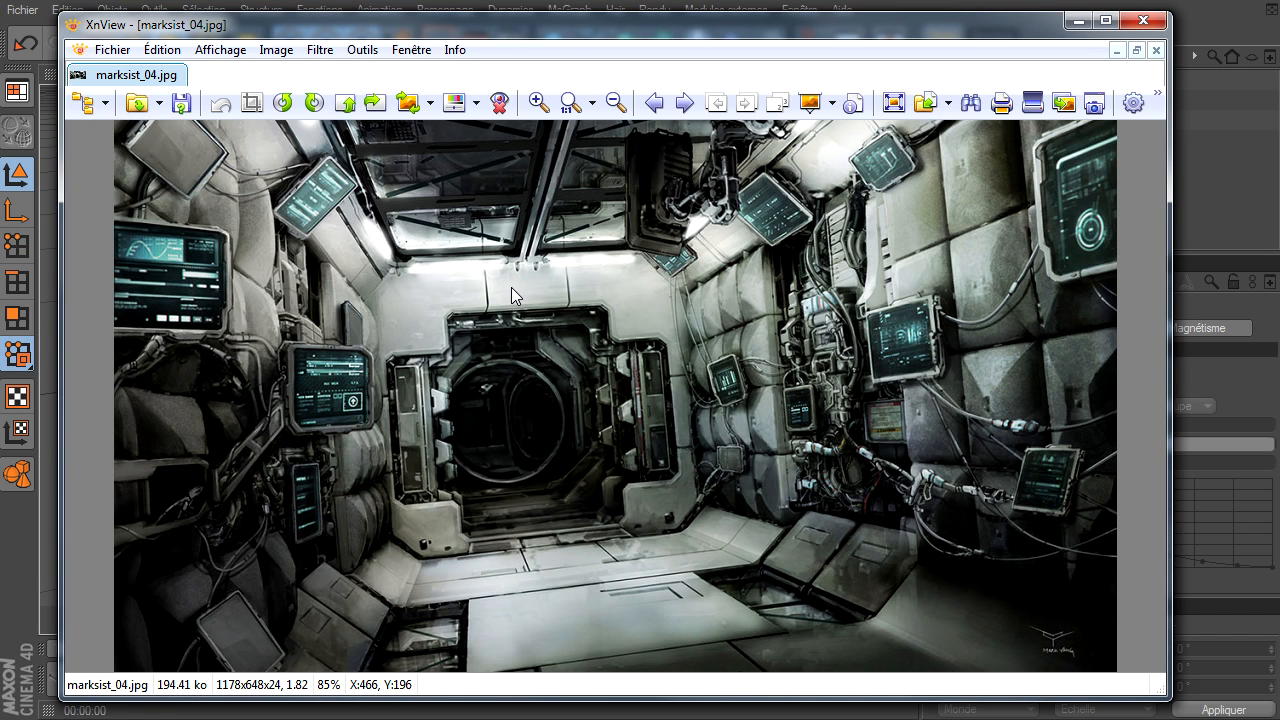
# Close the reference image and return to Cinema 4D to review the available spline modification commands
pyautogui.click(1143, 20)
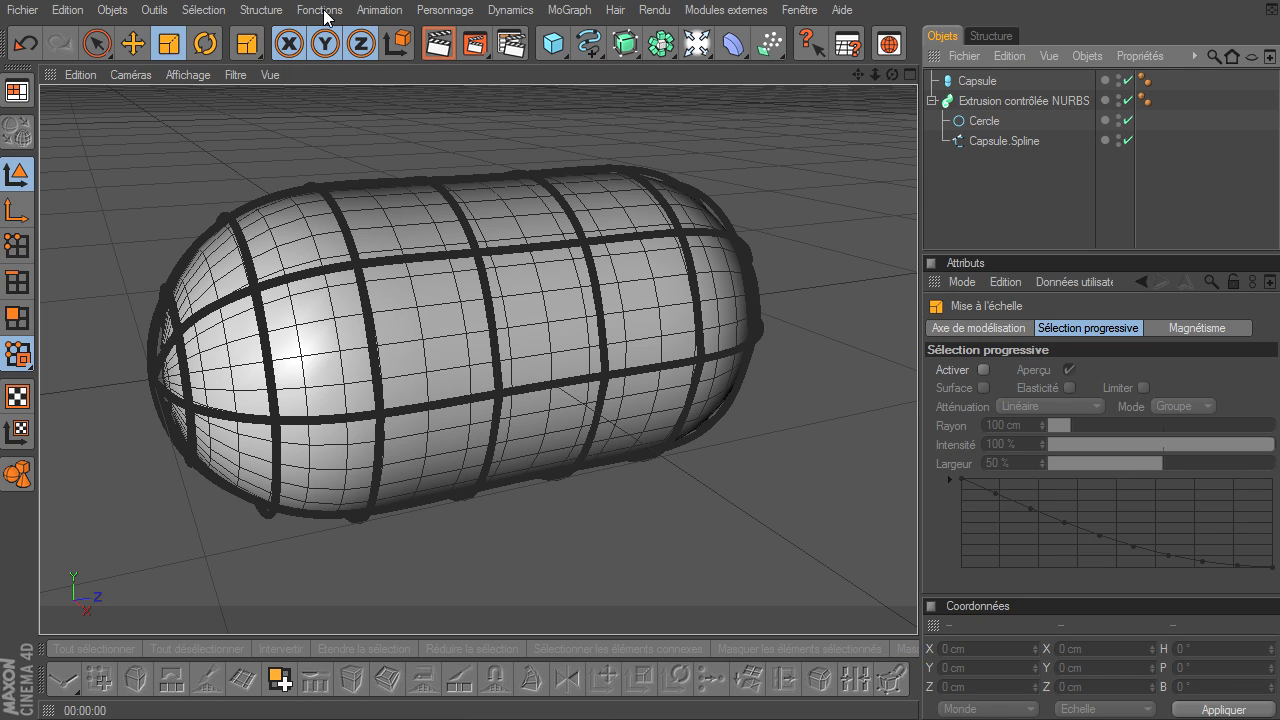
pyautogui.click(261, 12)
pyautogui.moveTo(283, 44)
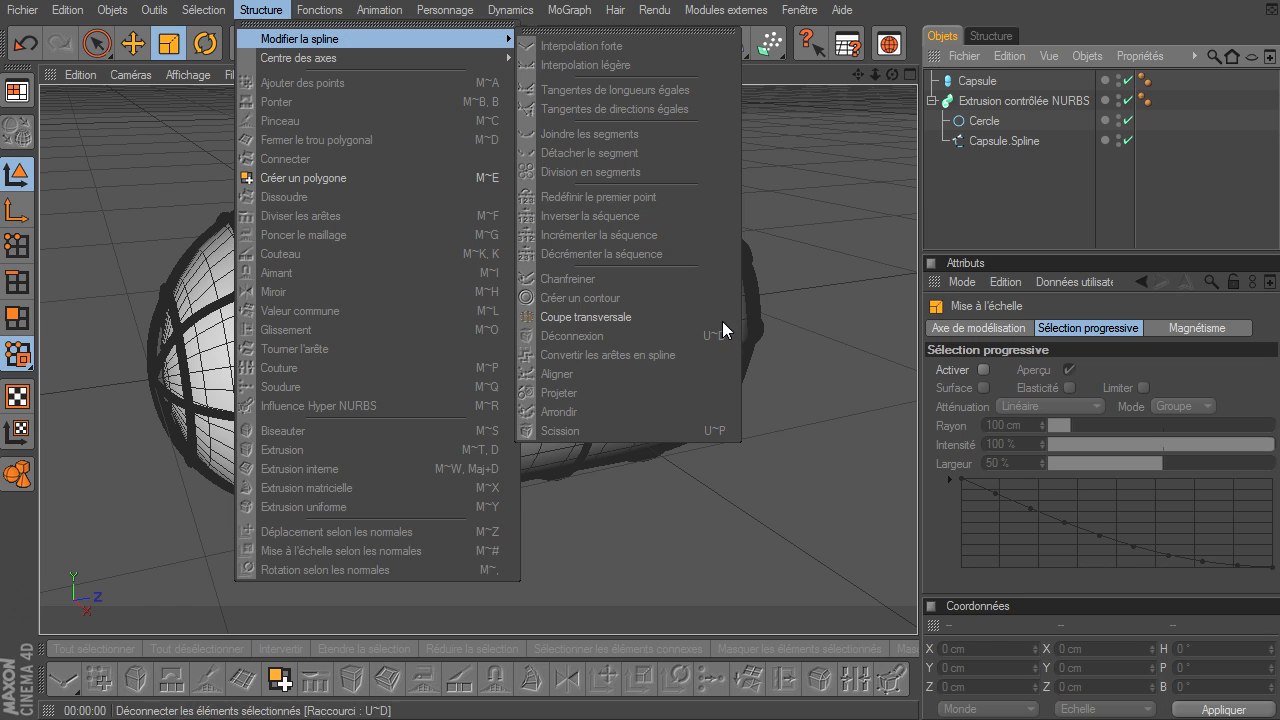
pyautogui.click(996, 212)
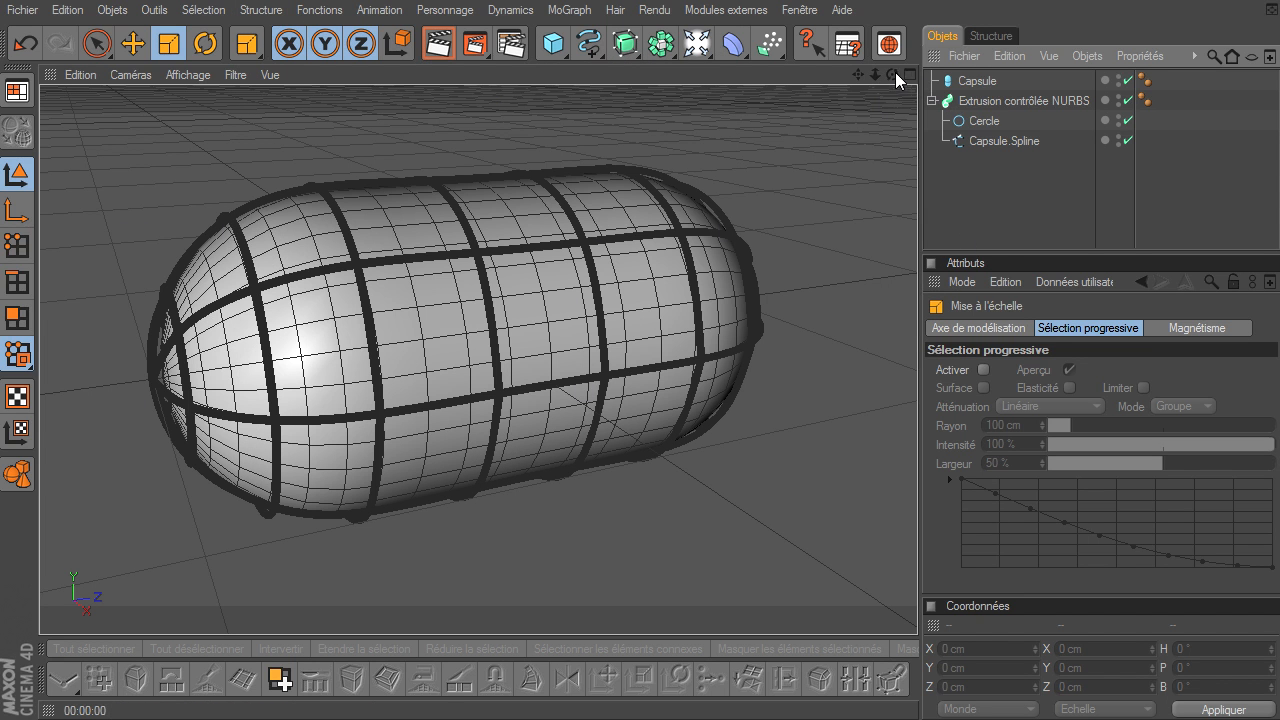
# Add a Terrain primitive to the scene and convert it to an editable polygon object
pyautogui.scroll(-5, 912, 497)
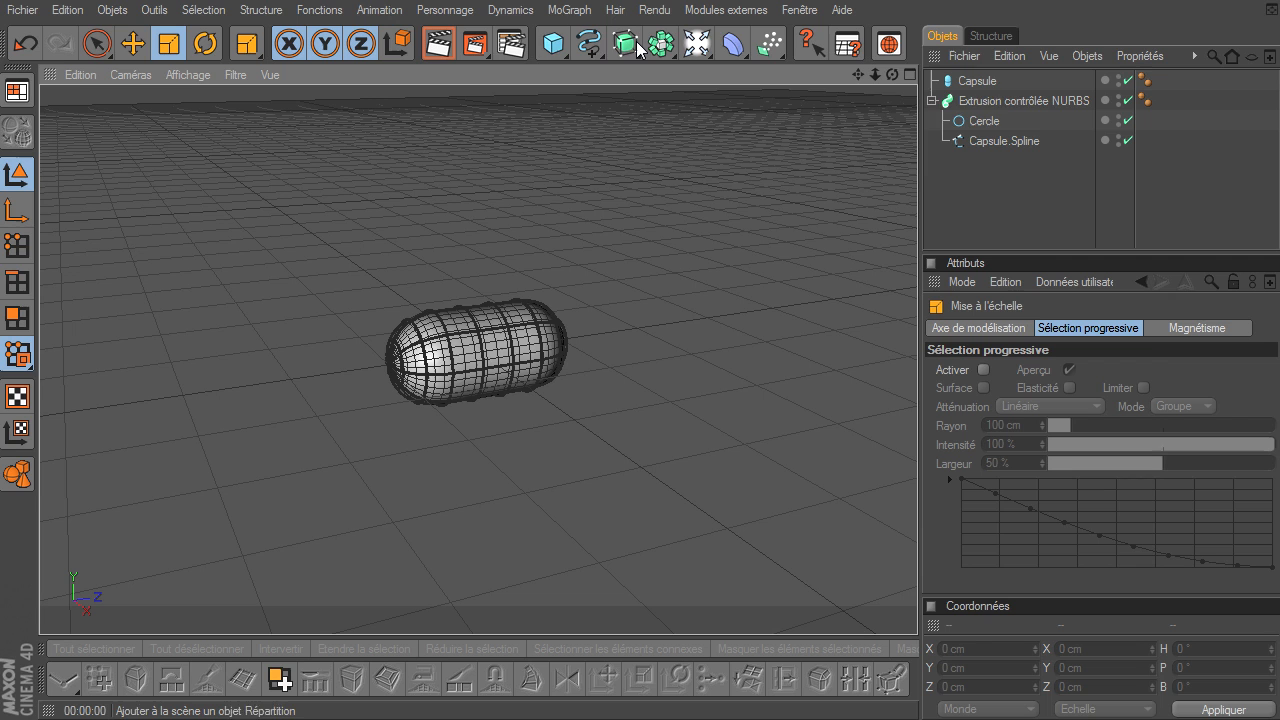
pyautogui.click(553, 43)
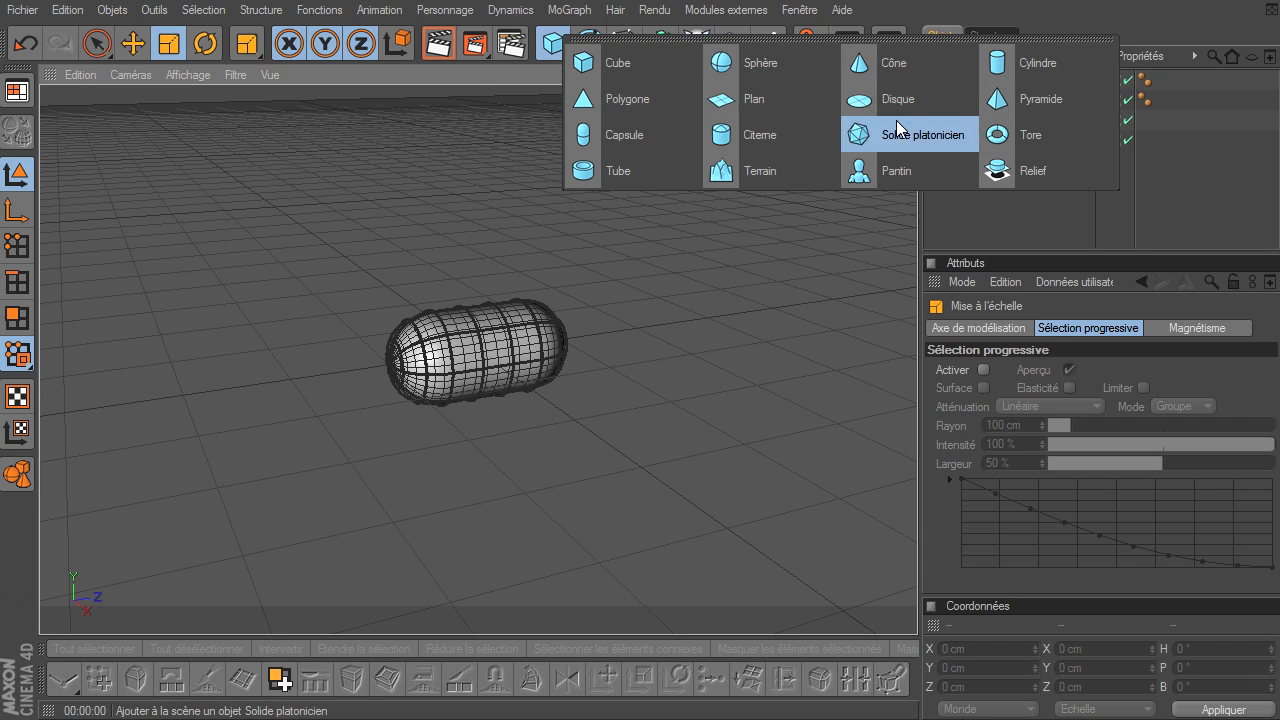
pyautogui.click(748, 175)
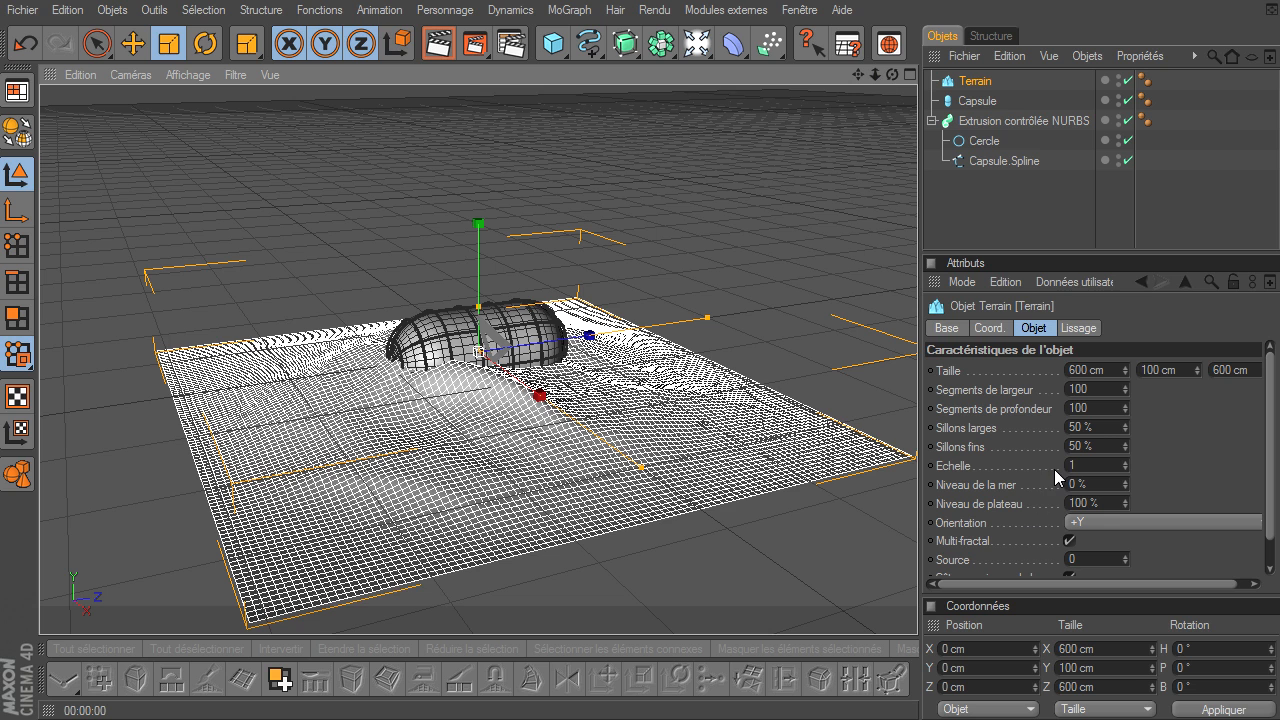
pyautogui.click(16, 133)
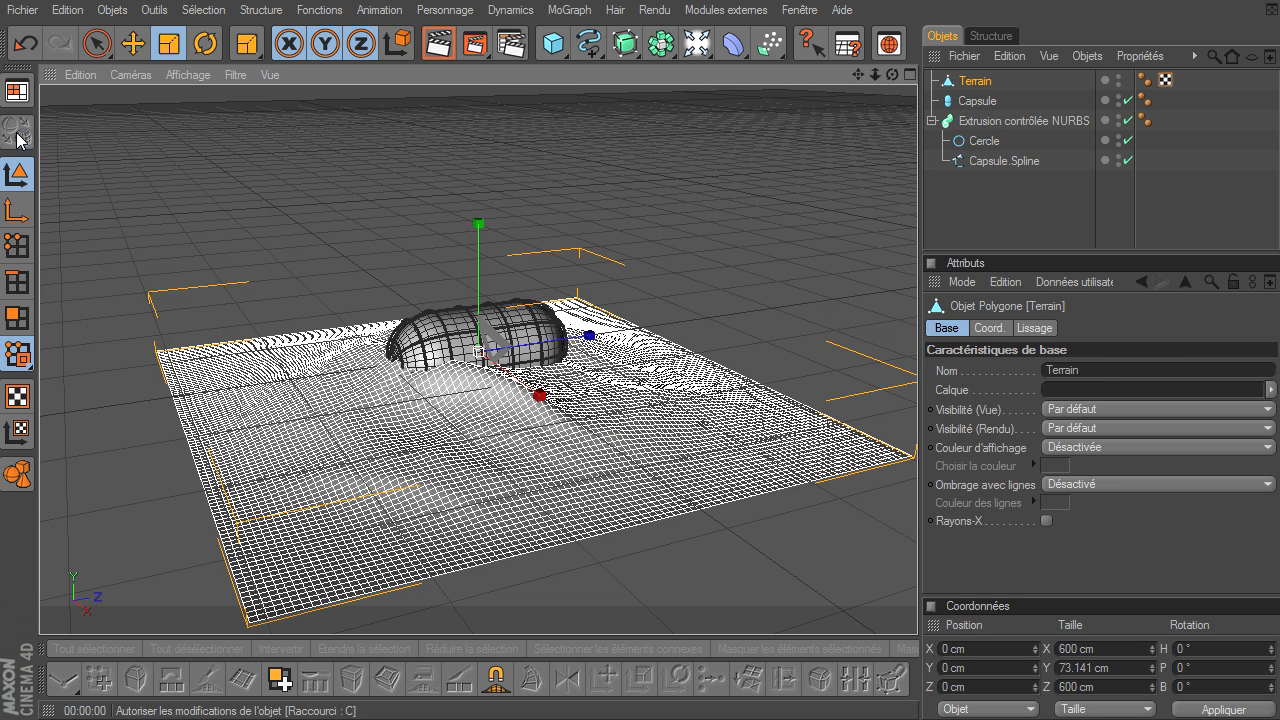
# Loop-select a band of edges running across the terrain's relief and convert these edges to a spline
pyautogui.click(26, 284)
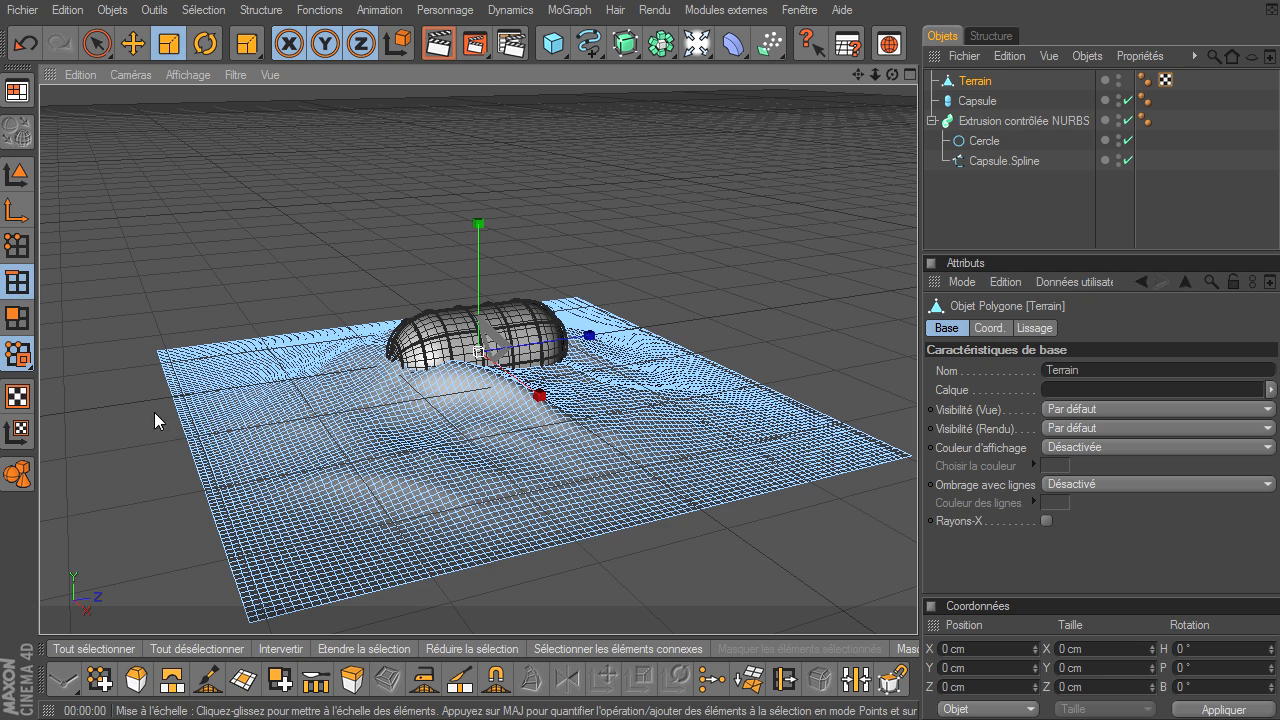
pyautogui.press('u')
pyautogui.press('l')
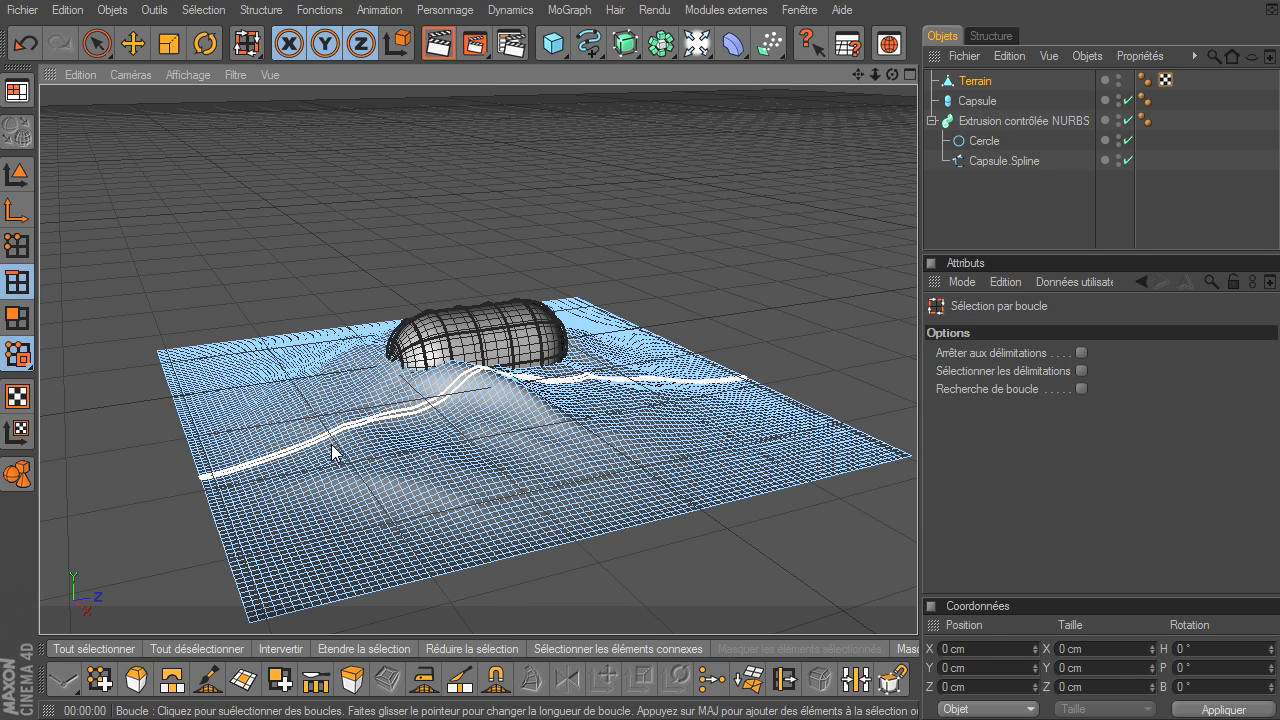
pyautogui.click(460, 447)
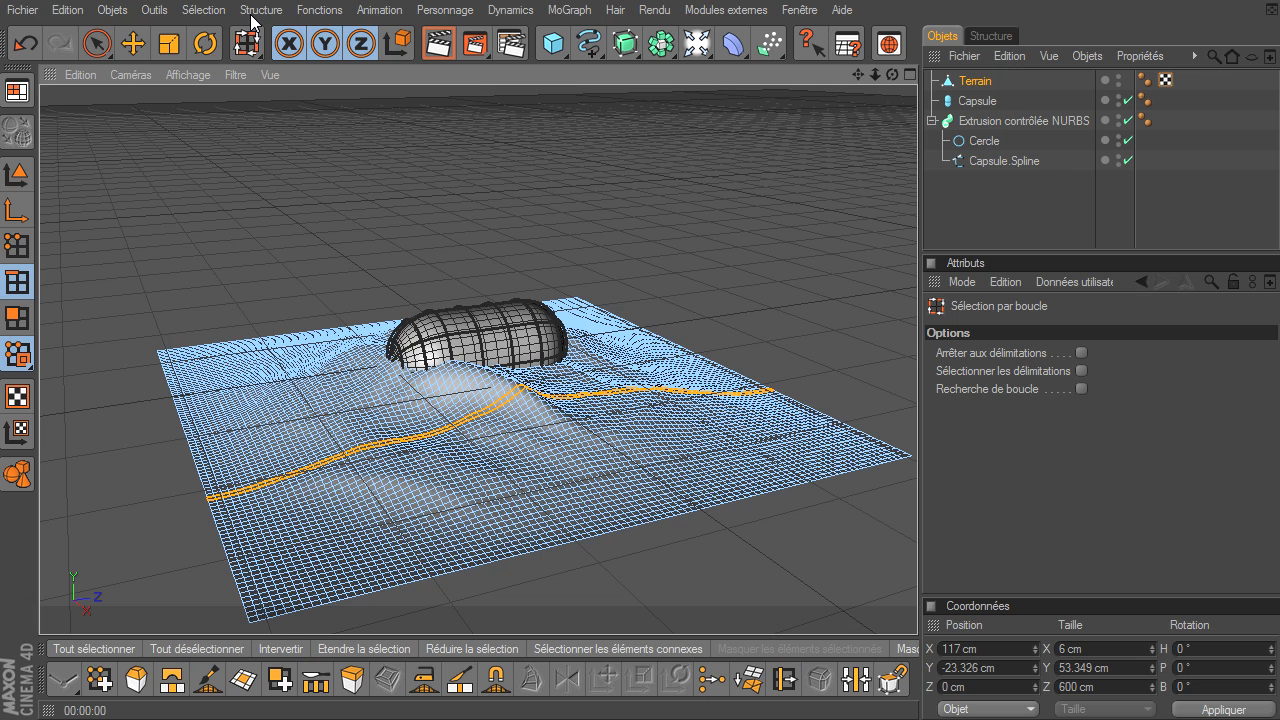
pyautogui.click(254, 12)
pyautogui.moveTo(300, 39)
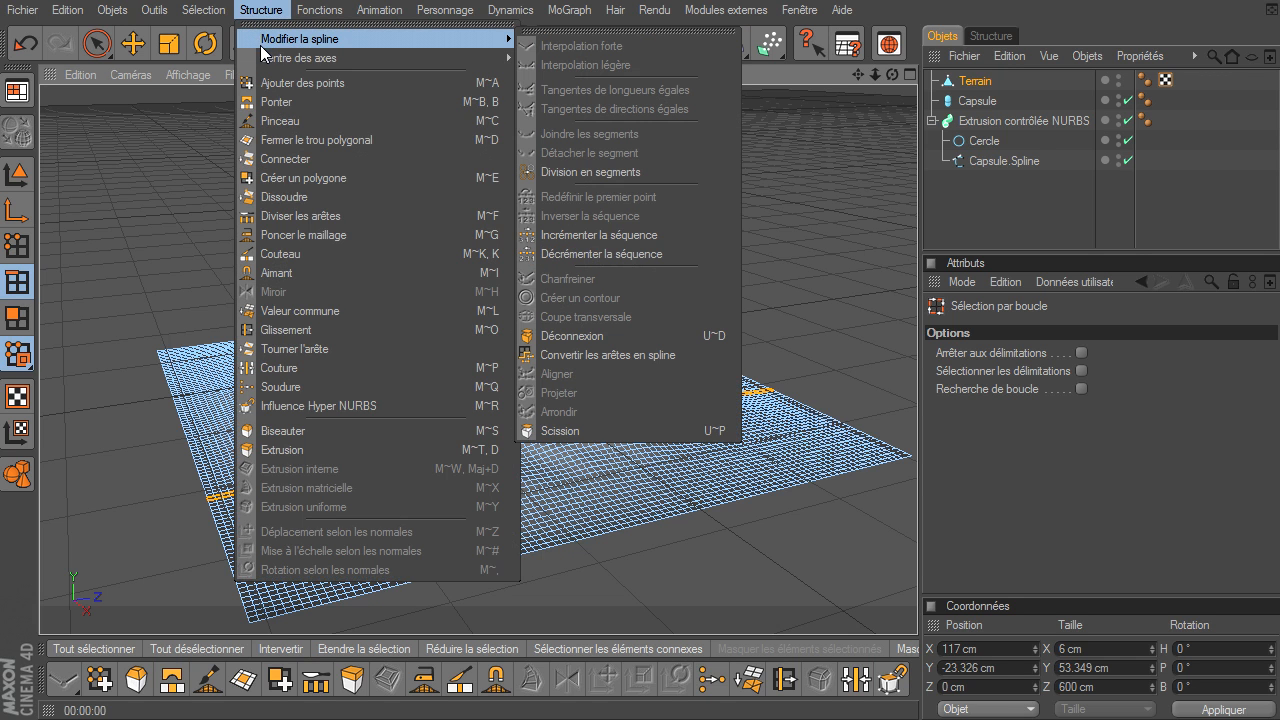
pyautogui.click(622, 356)
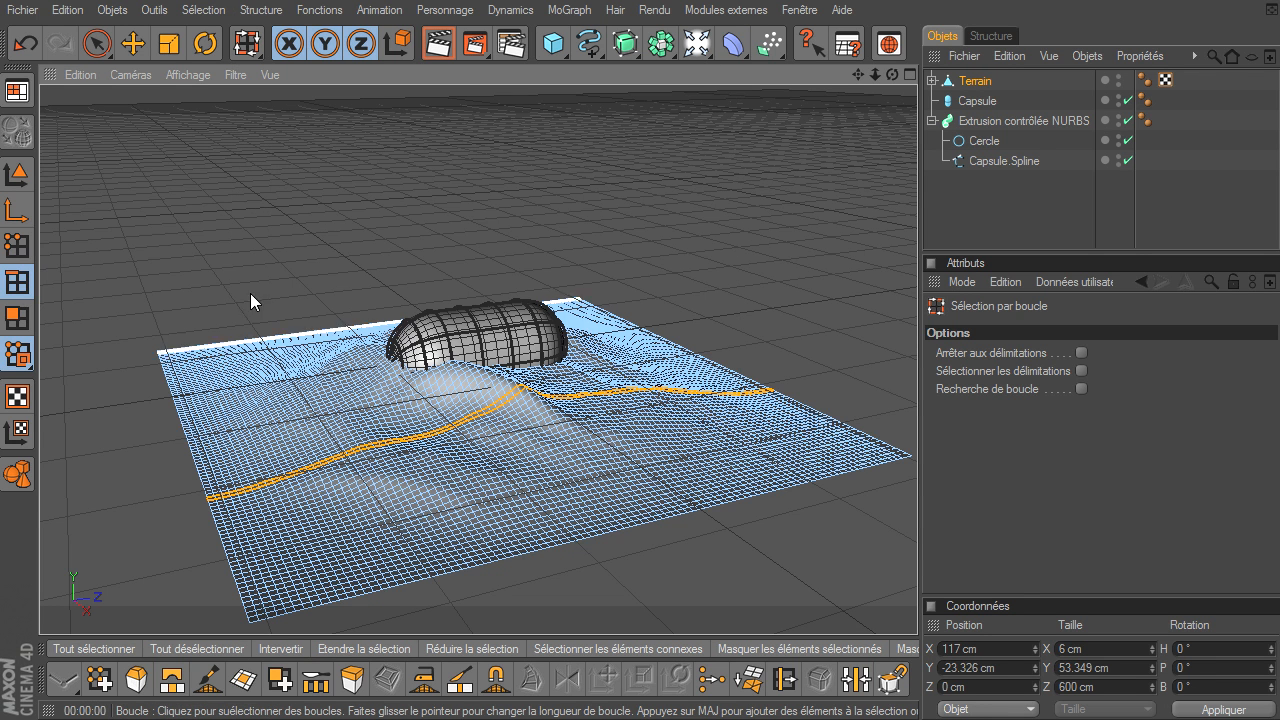
# Move the extracted Terrain.Spline out of the Terrain hierarchy and delete the Terrain object
pyautogui.click(930, 87)
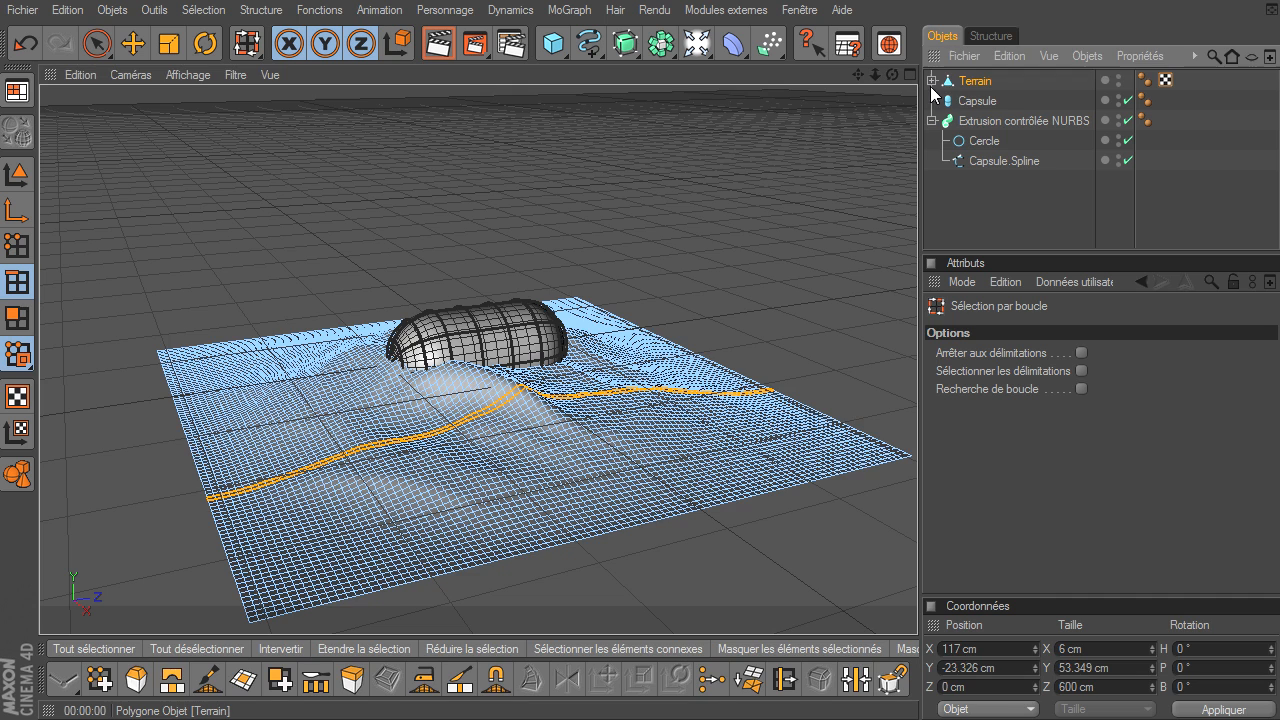
pyautogui.click(931, 80)
pyautogui.moveTo(960, 100); pyautogui.dragTo(1006, 238)
pyautogui.click(965, 81)
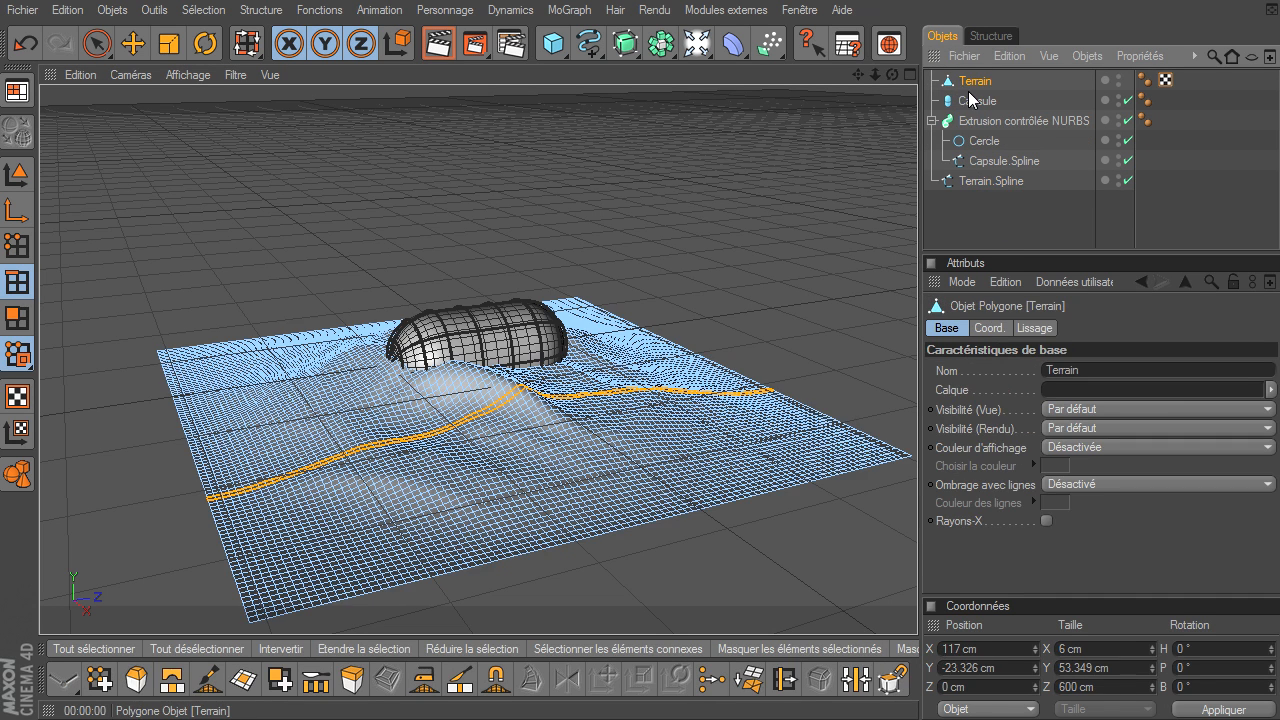
pyautogui.press('Delete')
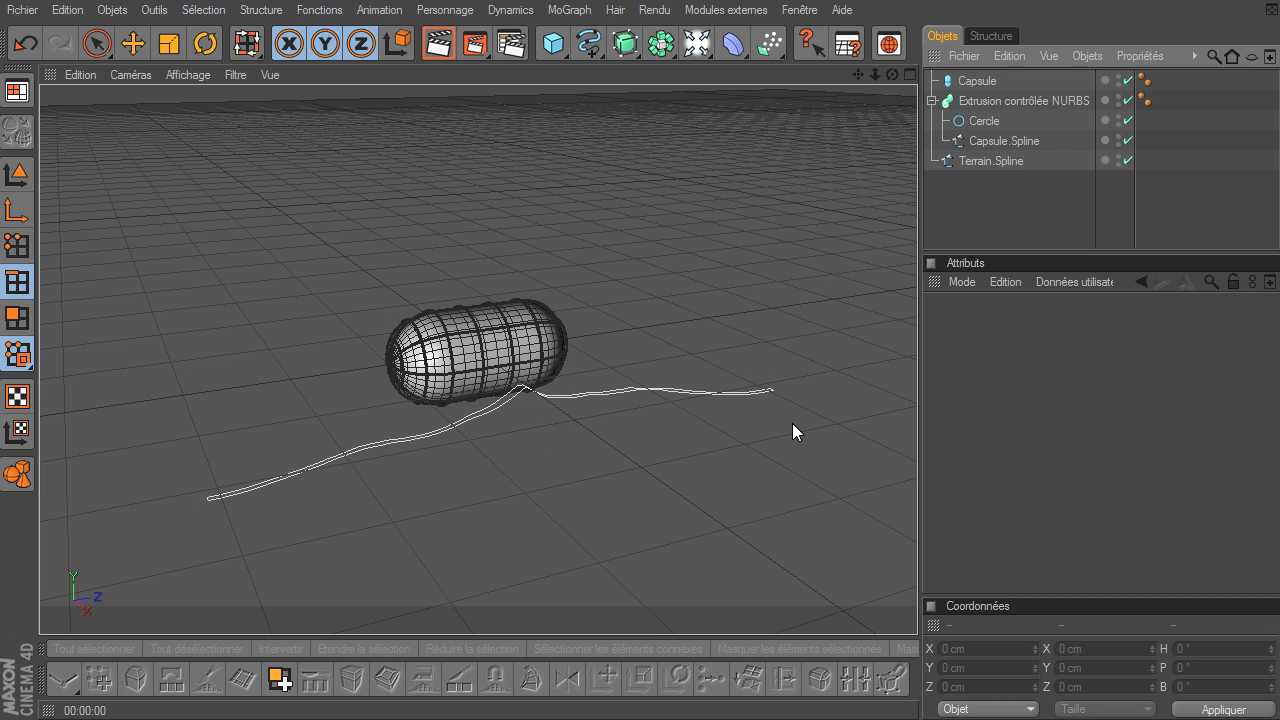
# Examine the extracted terrain spline from another angle and delete it from the scene
pyautogui.moveTo(891, 74); pyautogui.dragTo(588, 73)
pyautogui.click(562, 49)
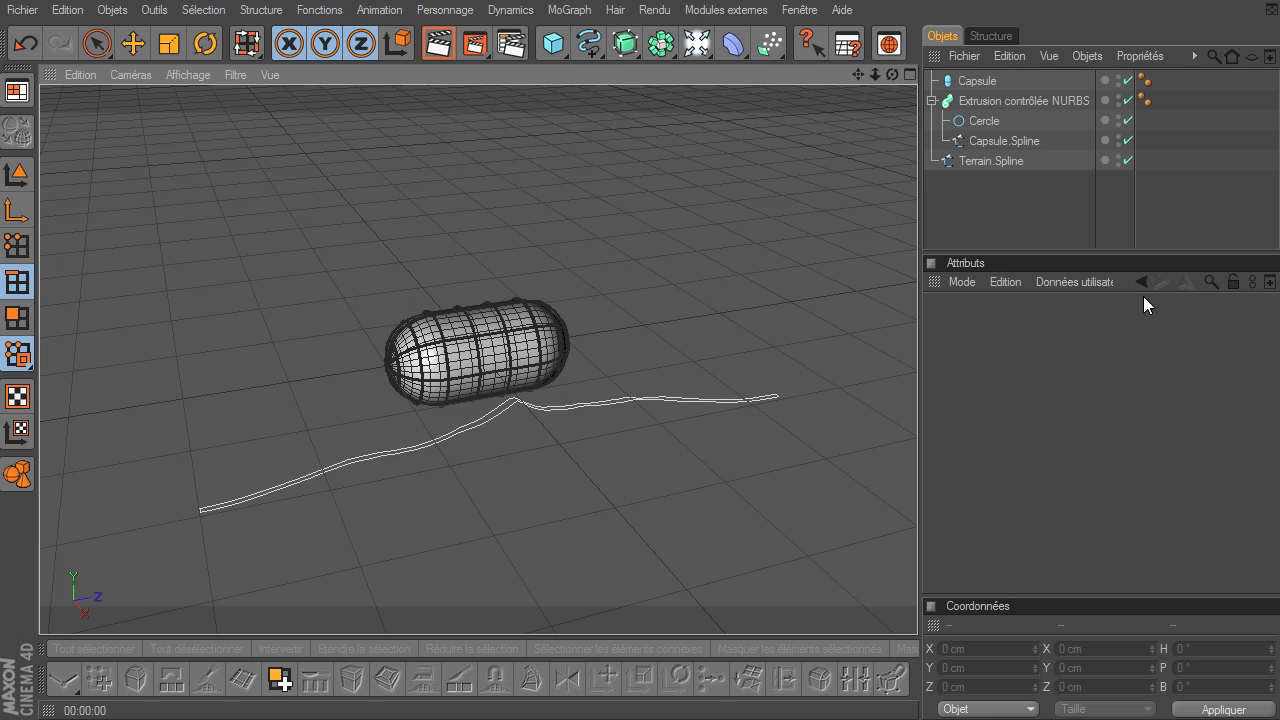
pyautogui.click(965, 160)
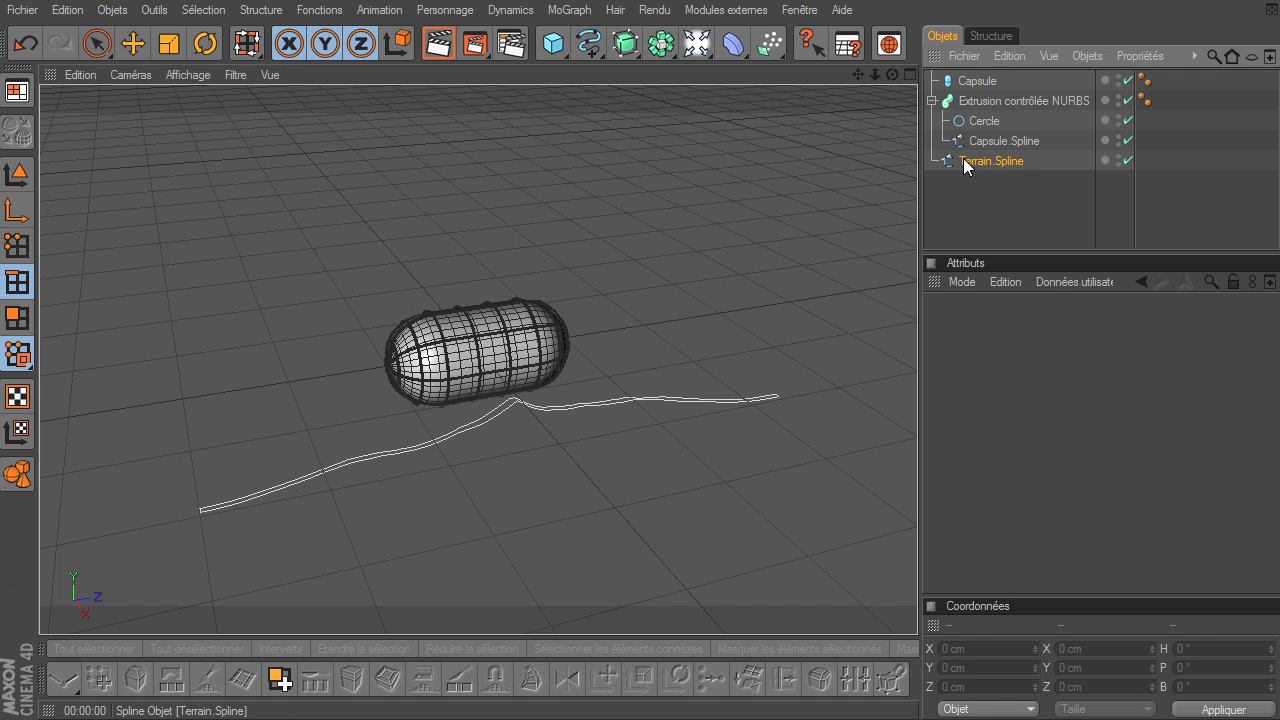
pyautogui.press('Delete')
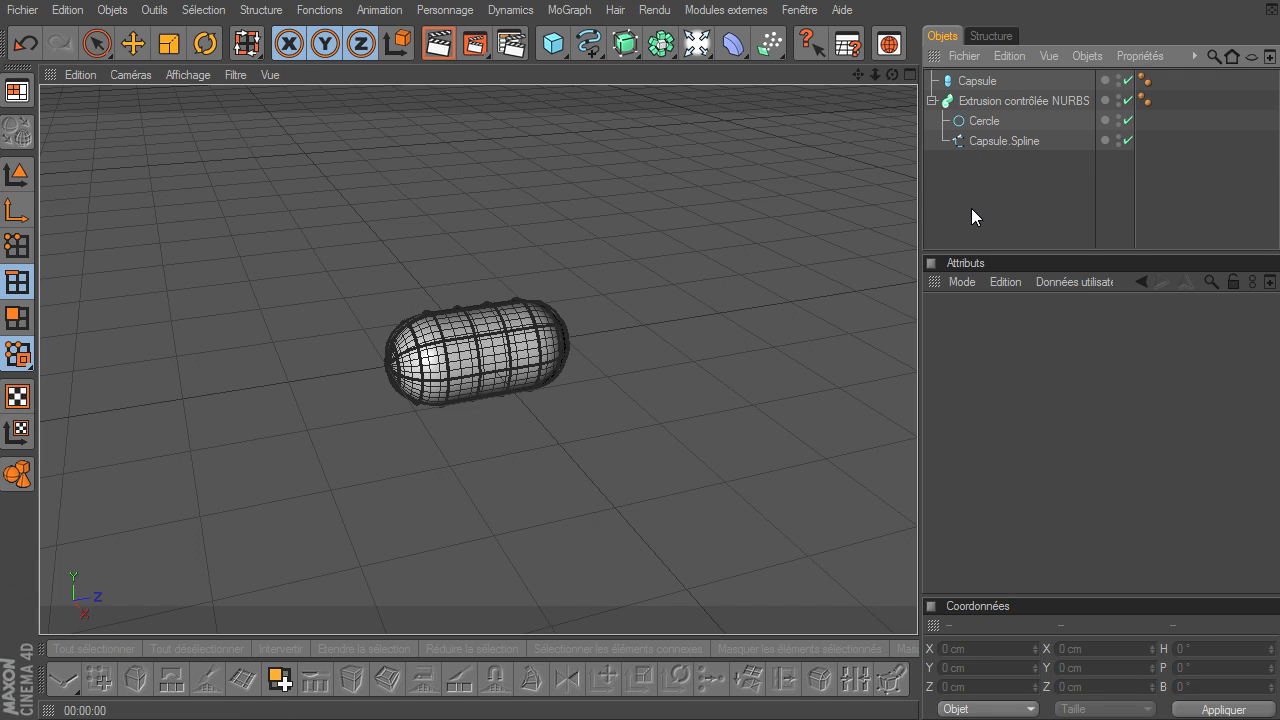
pyautogui.click(258, 12)
pyautogui.moveTo(300, 38)
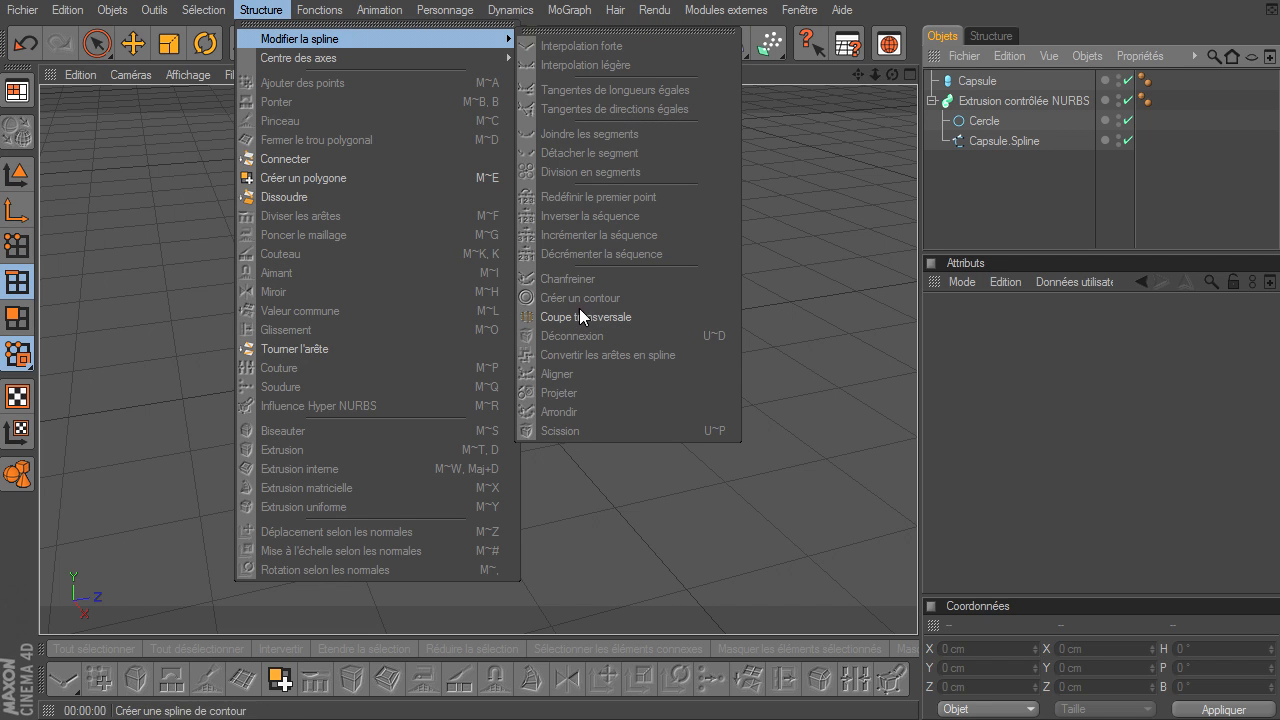
pyautogui.click(1069, 214)
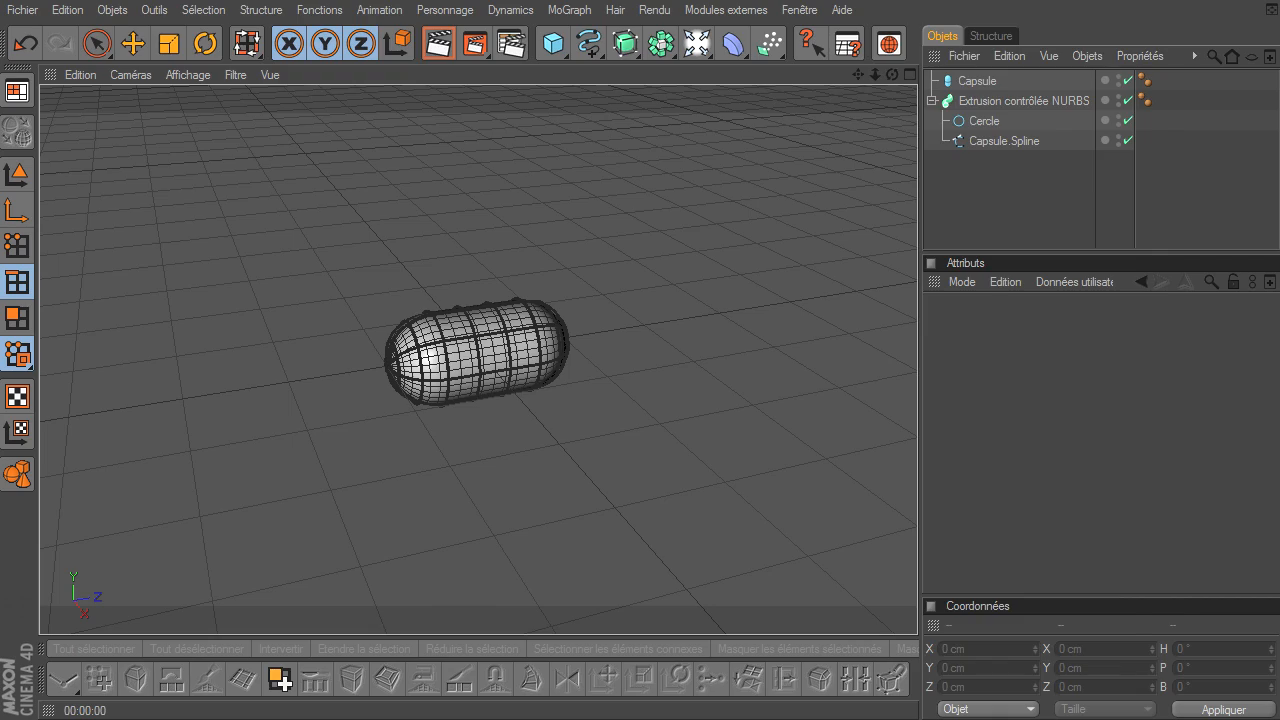
# Switch to XnView and examine the sci-fi reference images from prometheus_01.jpg through the Mars spacecraft interior, zooming in on details
pyautogui.hotkey('alt', 'Tab')
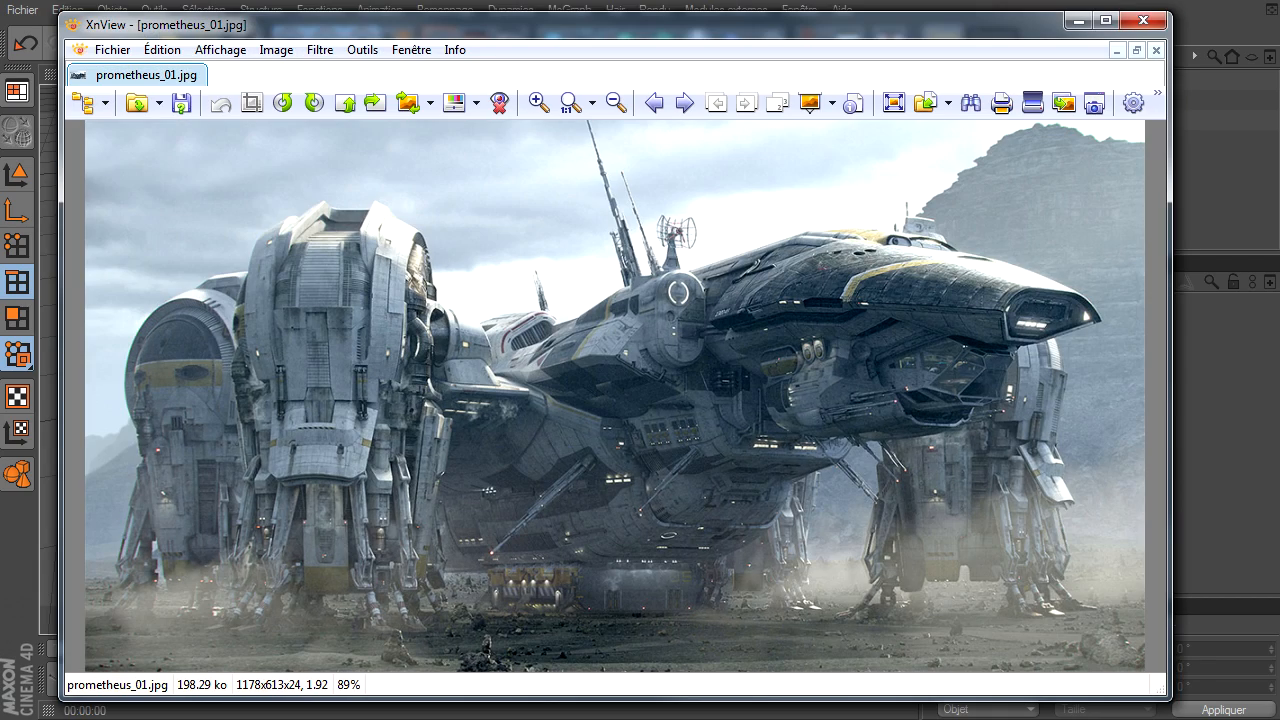
pyautogui.press('pagedown')
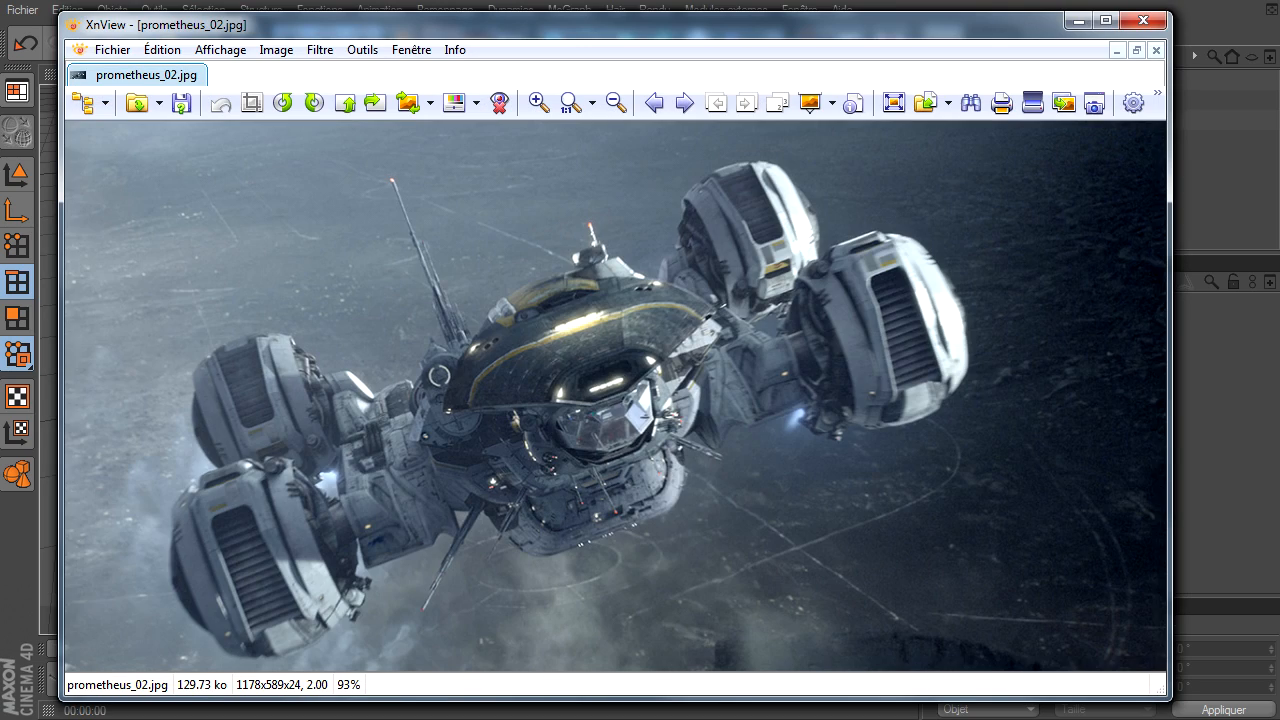
pyautogui.keyDown('ctrl'); pyautogui.scroll(-7, 615, 396); pyautogui.keyUp('ctrl')
pyautogui.keyDown('ctrl'); pyautogui.scroll(6, 615, 396); pyautogui.keyUp('ctrl')
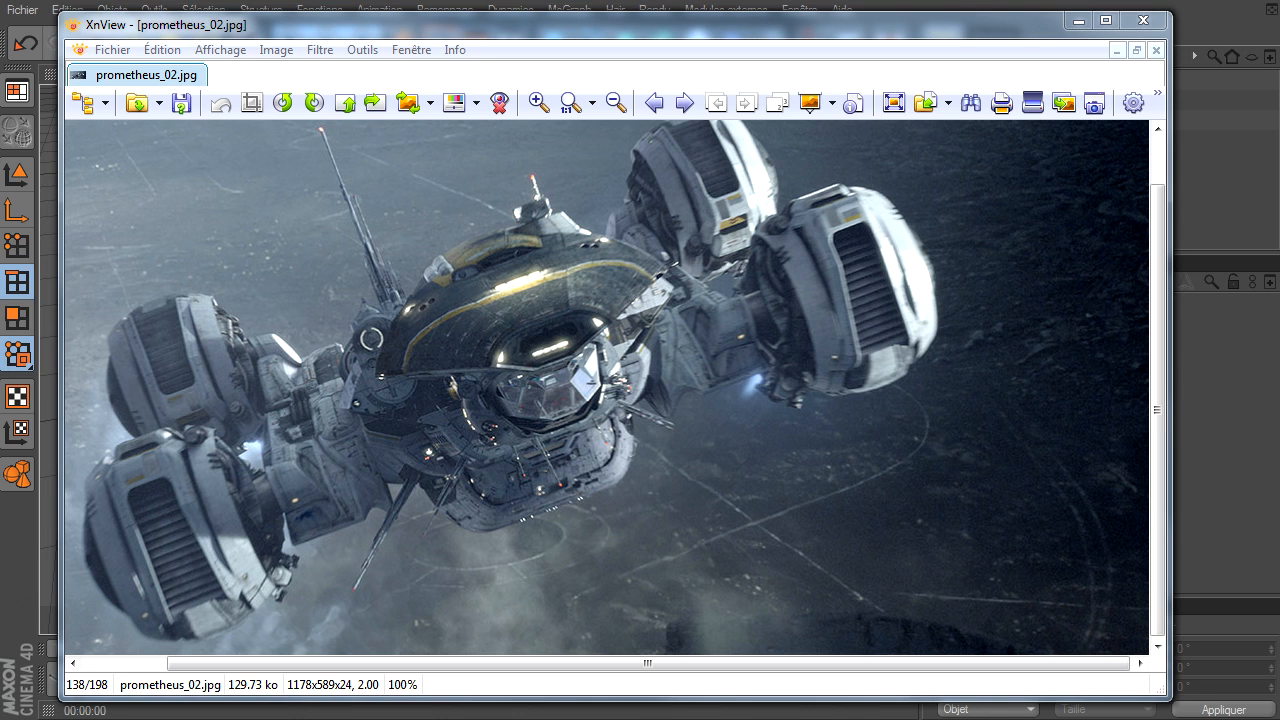
pyautogui.scroll(-1, 615, 396)
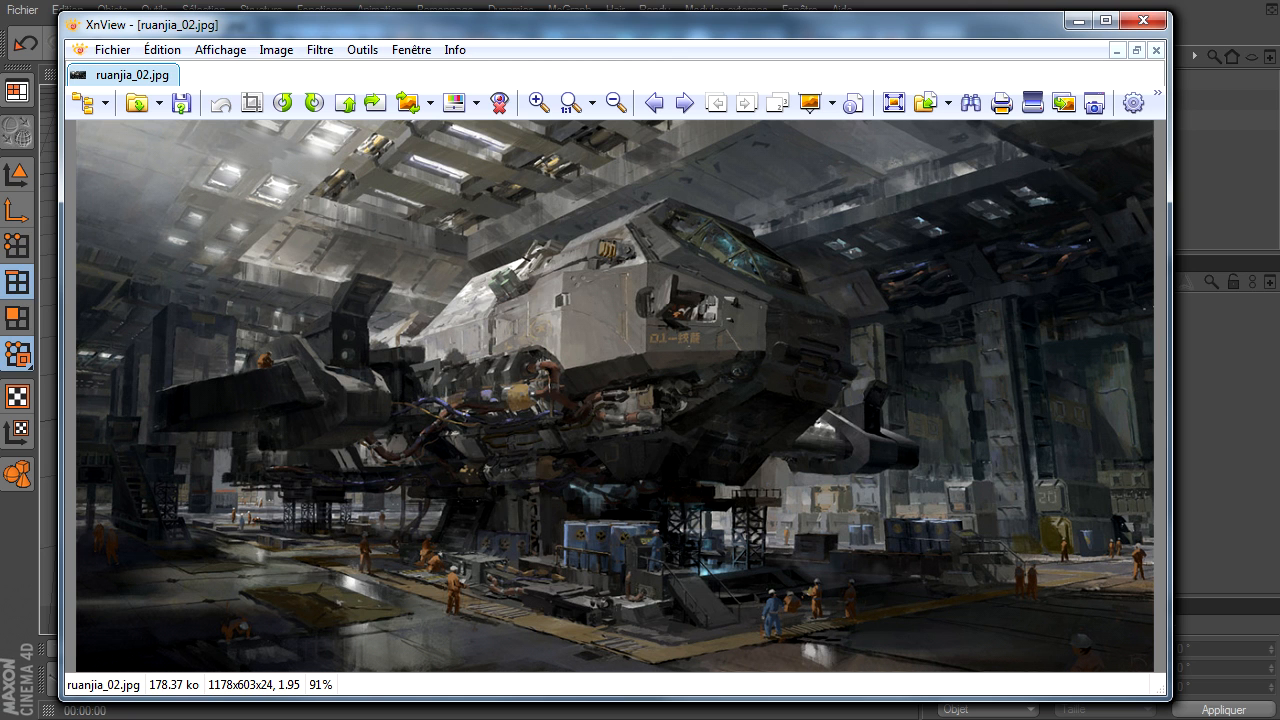
pyautogui.scroll(-1, 615, 396)
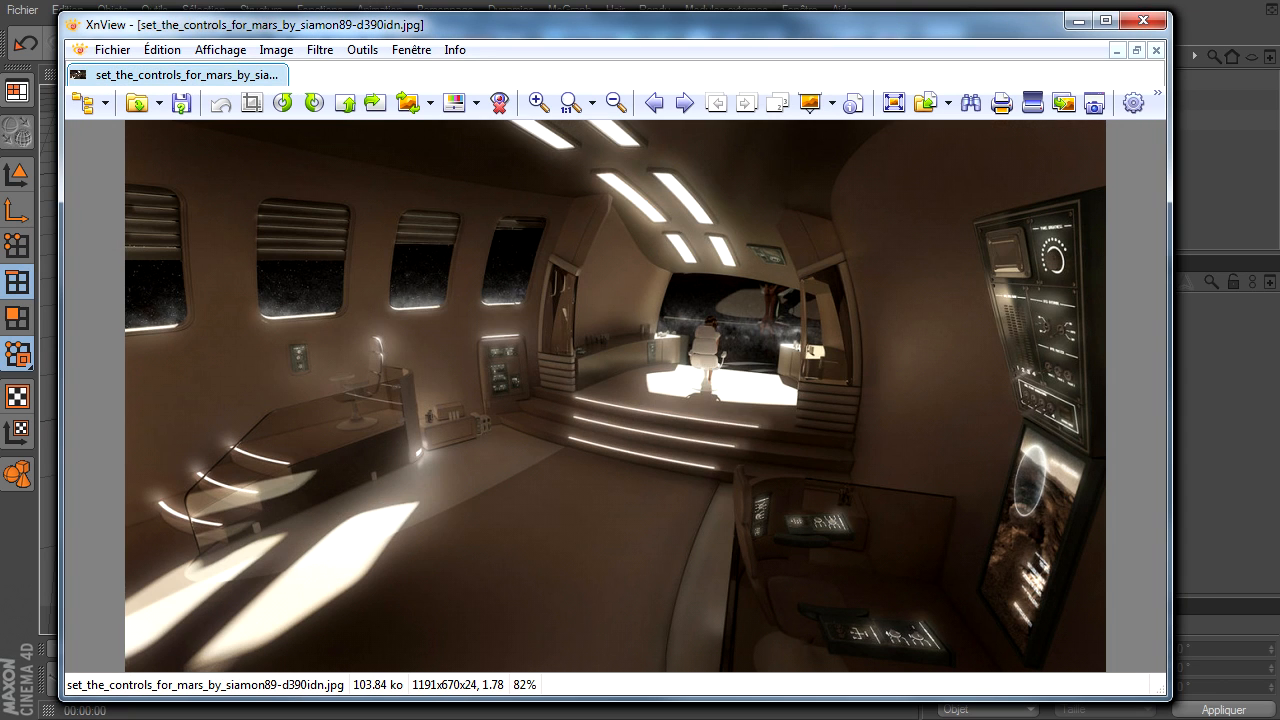
pyautogui.keyDown('ctrl'); pyautogui.scroll(-2, 615, 396); pyautogui.keyUp('ctrl')
pyautogui.keyDown('ctrl'); pyautogui.scroll(2, 615, 396); pyautogui.keyUp('ctrl')
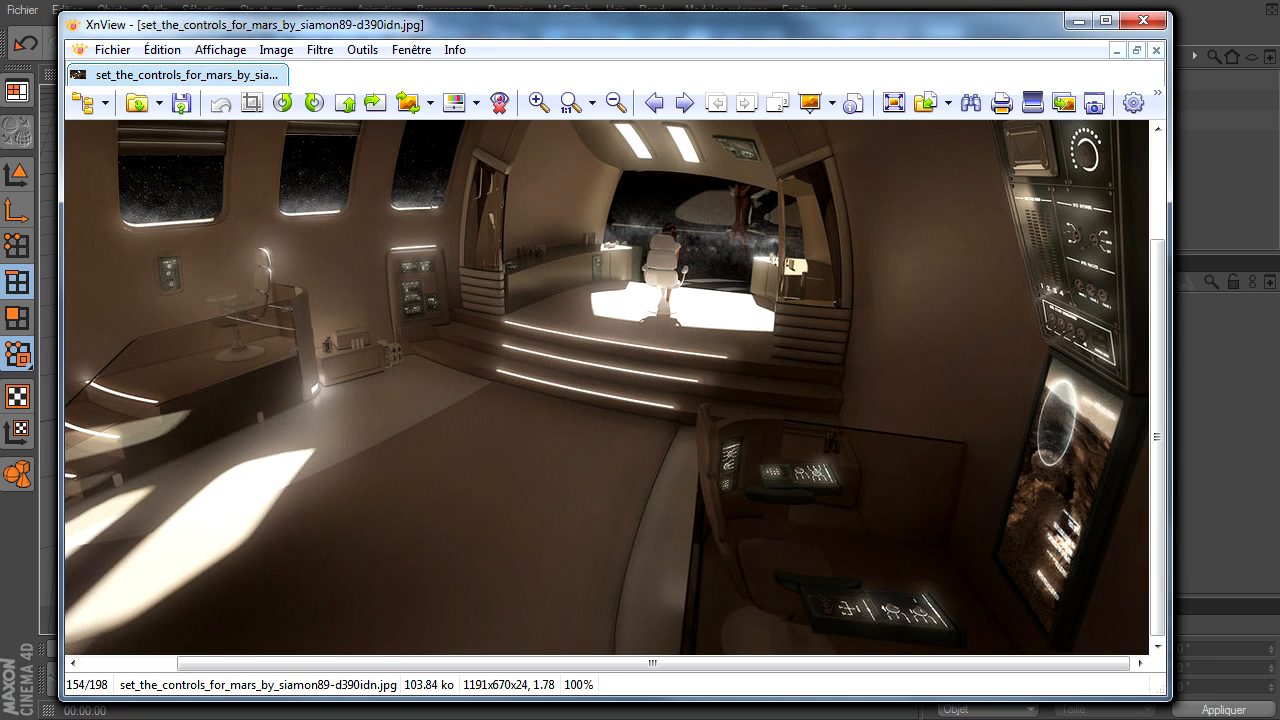
pyautogui.hotkey('alt', 'Tab')
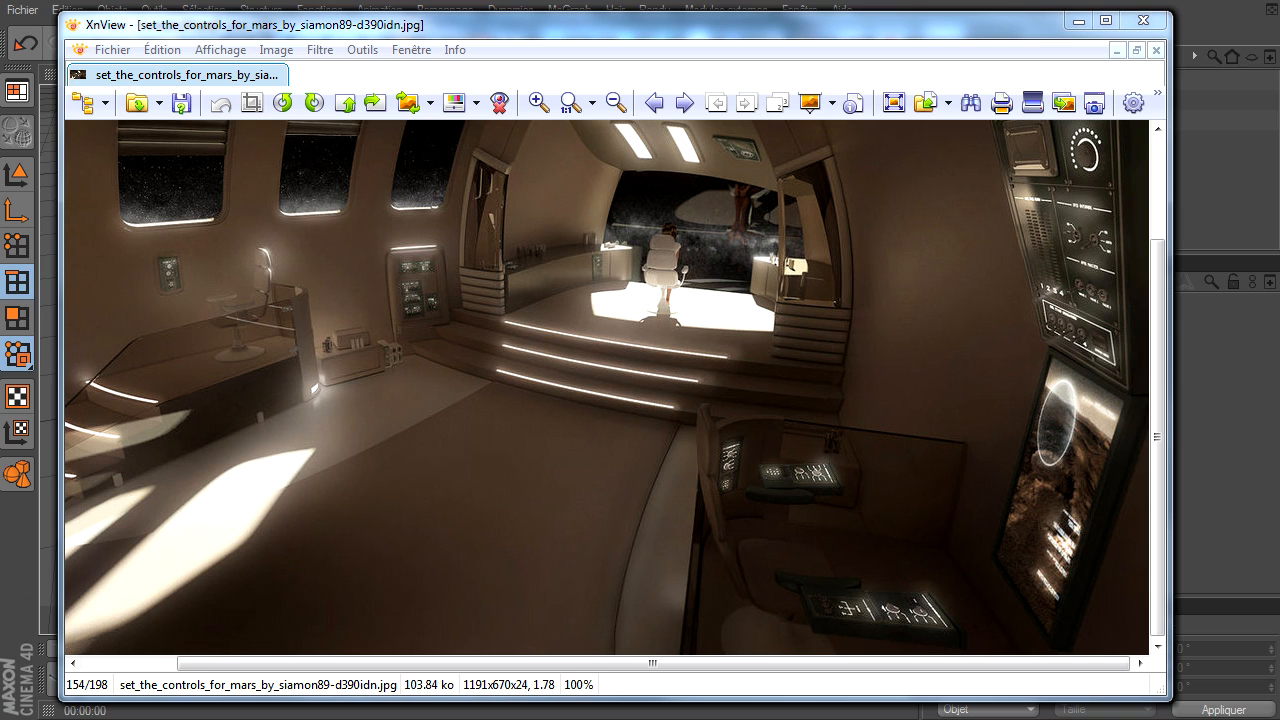